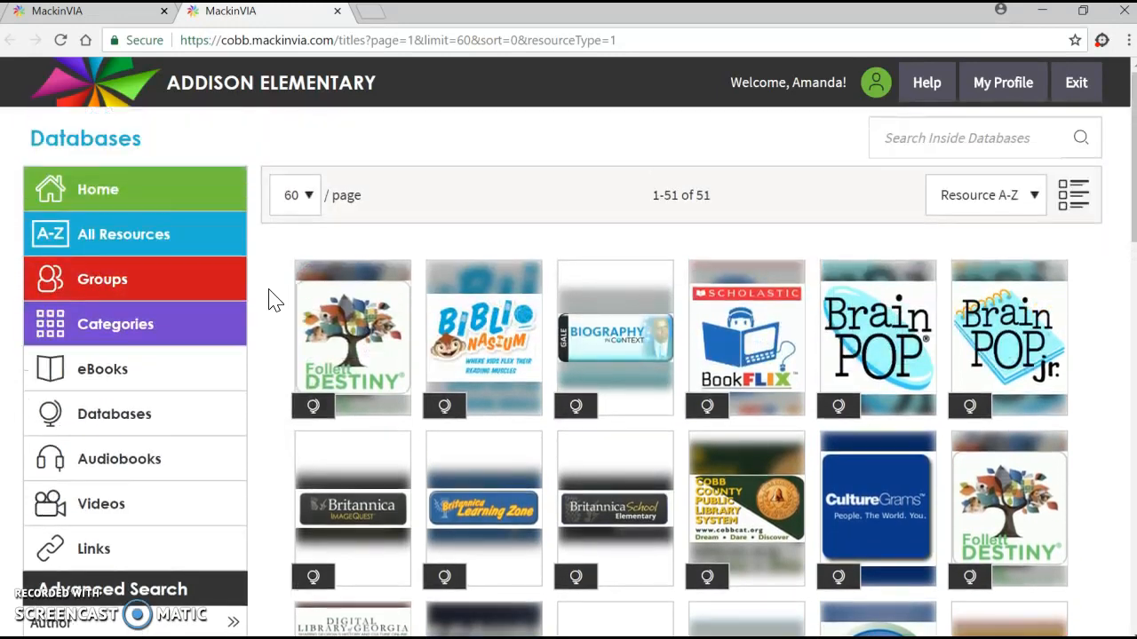
# Step: Open the Discovery Education Streaming database from the MackinVIA database list
pyautogui.scroll(-4, 273, 300)
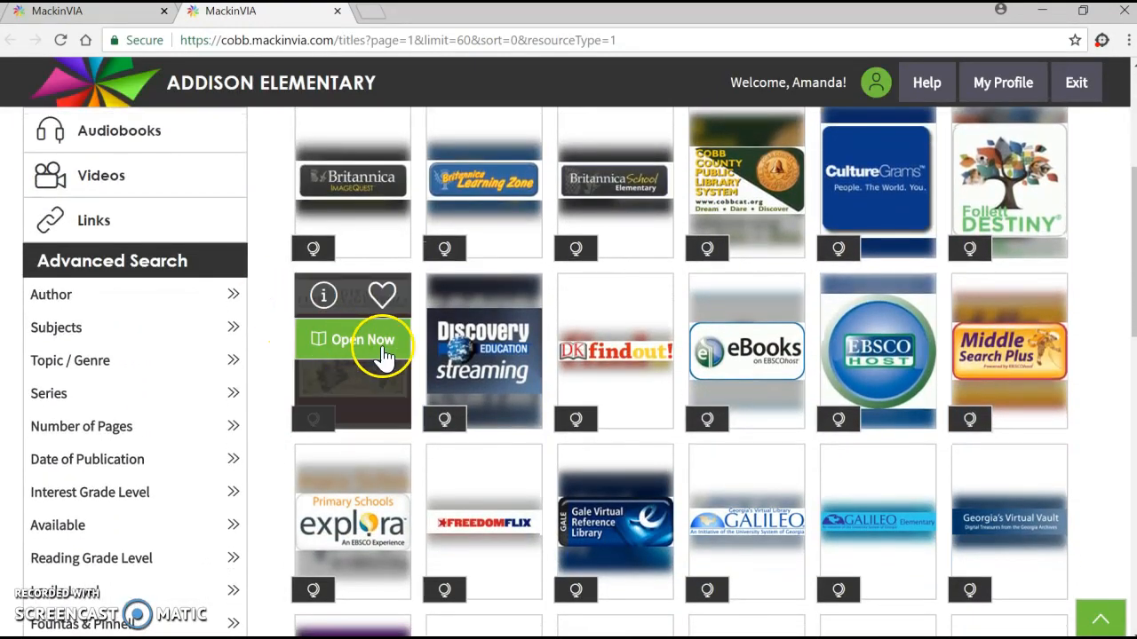
pyautogui.moveTo(518, 346)
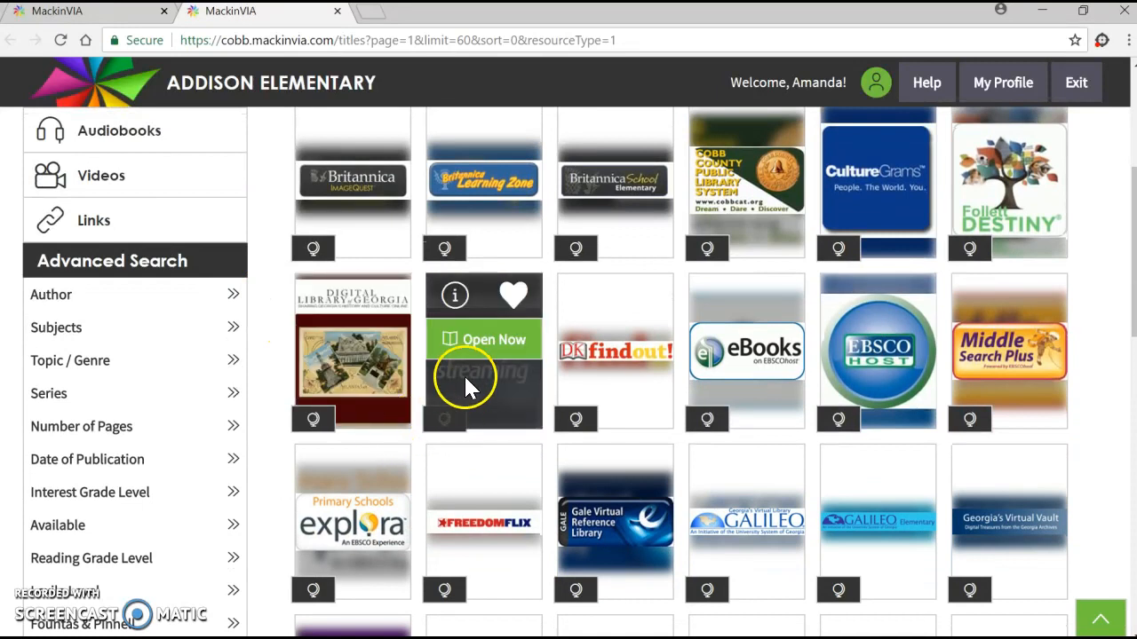
pyautogui.click(472, 345)
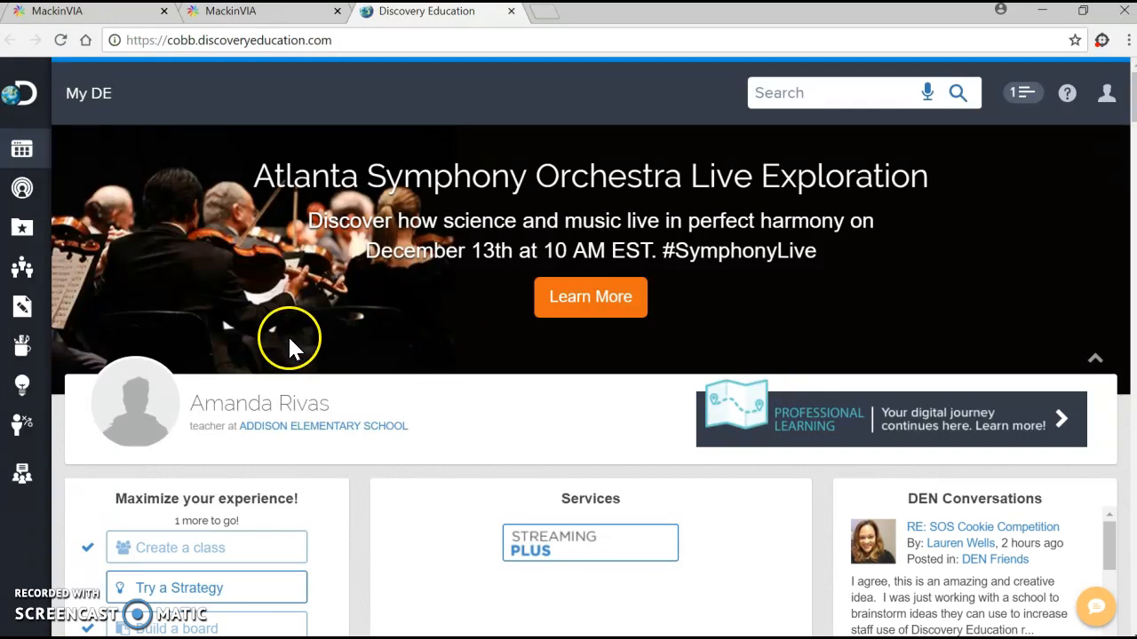
# Step: Go to the Builder Tools and start creating a new board with Board Builder
pyautogui.moveTo(28, 350)
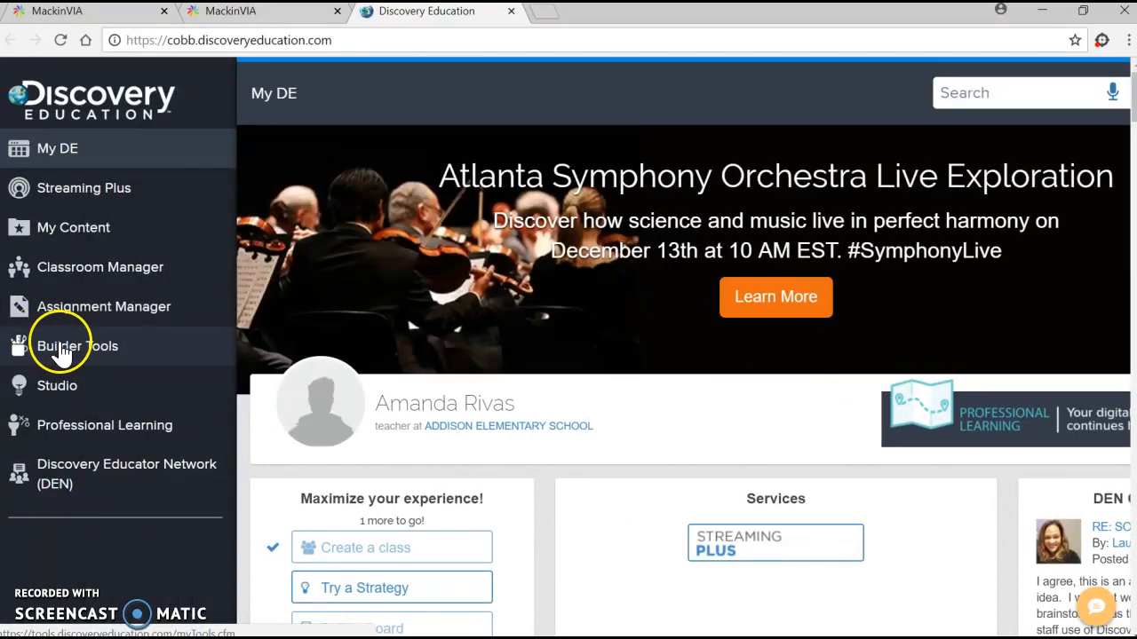
pyautogui.click(64, 354)
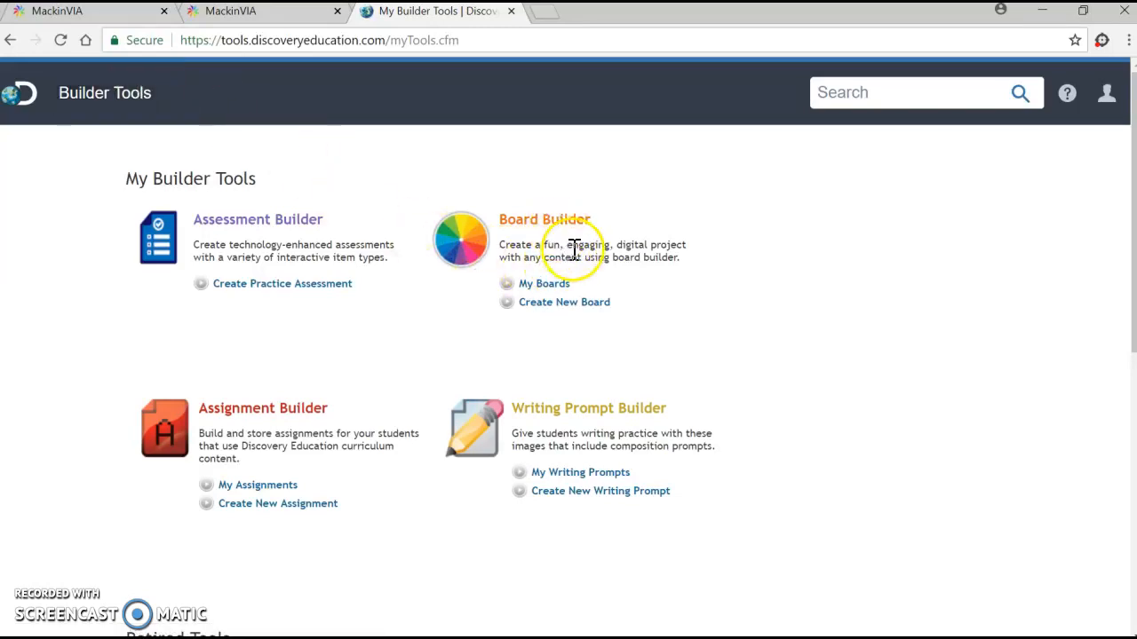
pyautogui.click(563, 308)
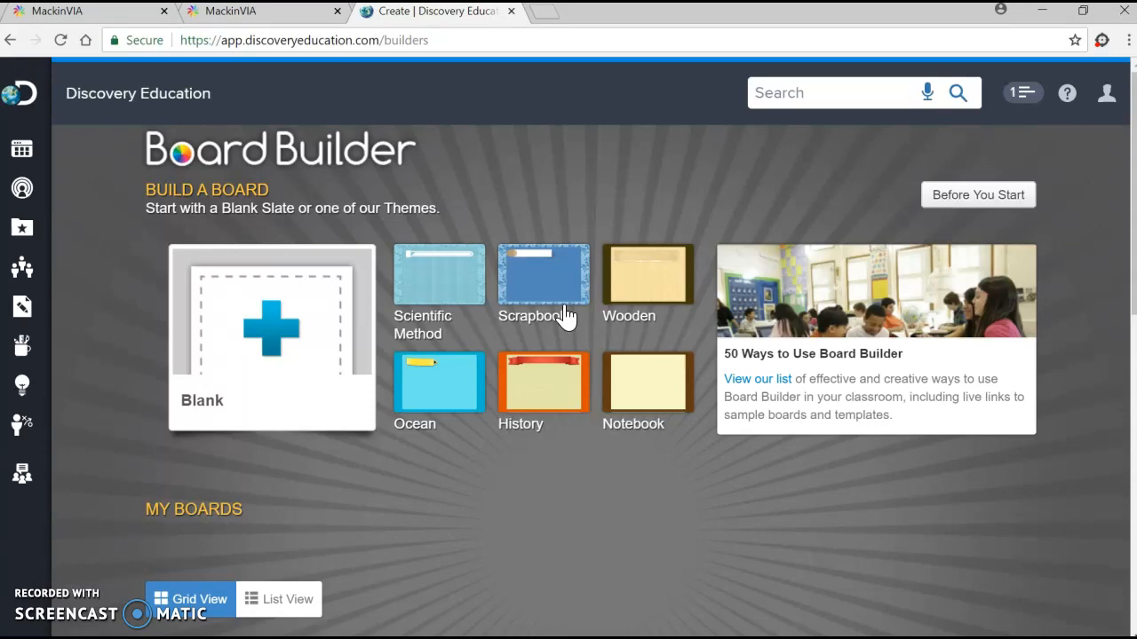
# Step: Create a History-themed board titled "Amelia Earhart" and save it in the 20s folder of My Content
pyautogui.click(547, 384)
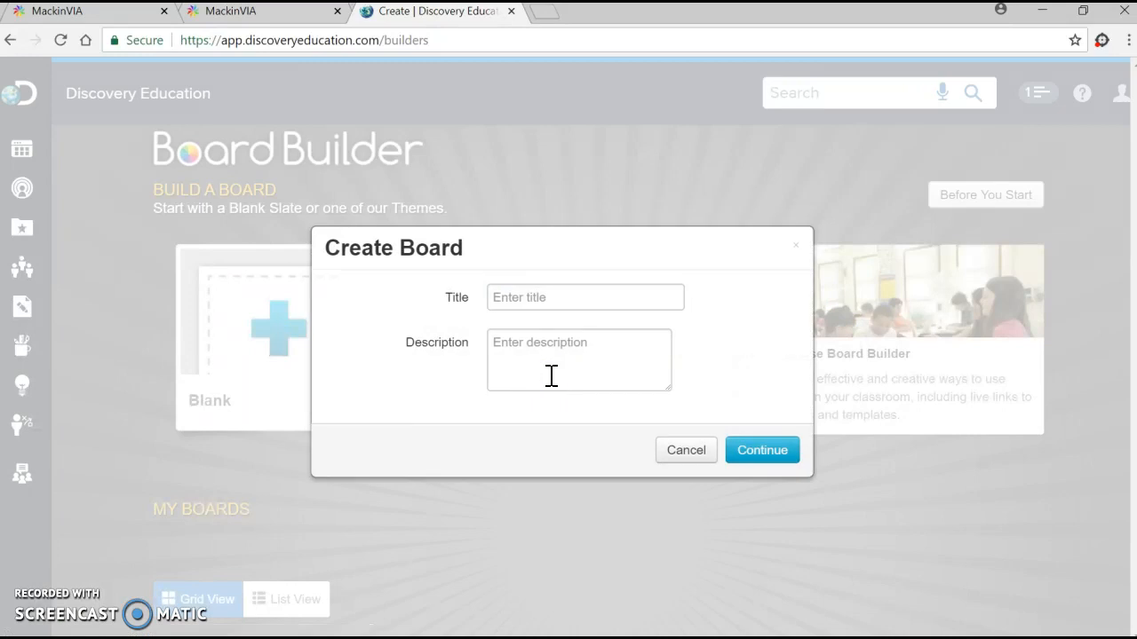
pyautogui.click(553, 296)
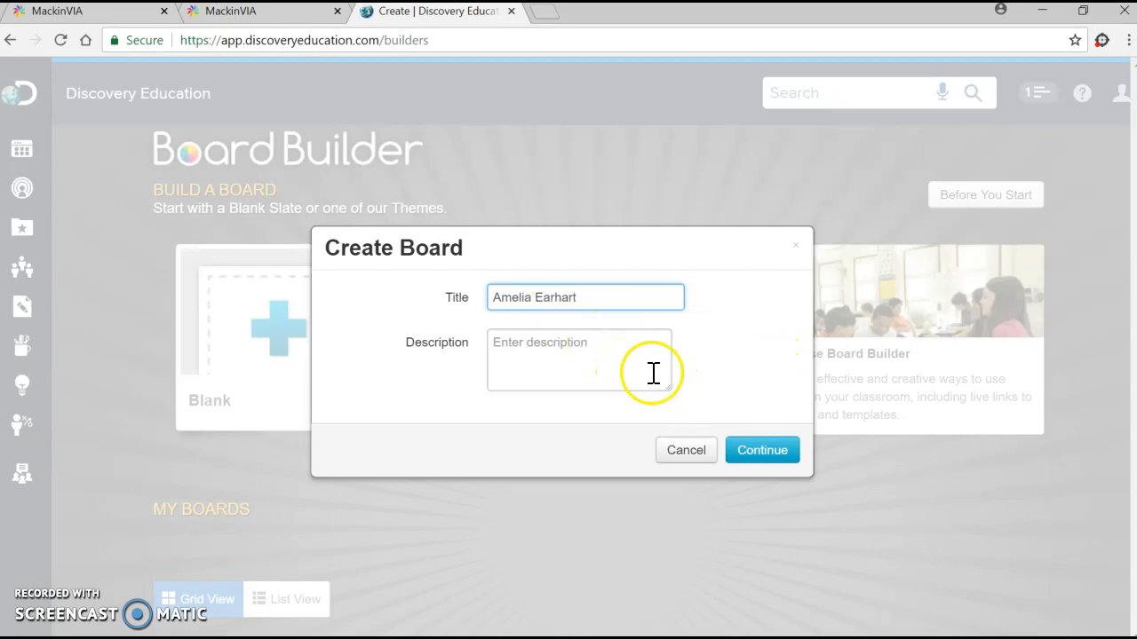
pyautogui.click(751, 452)
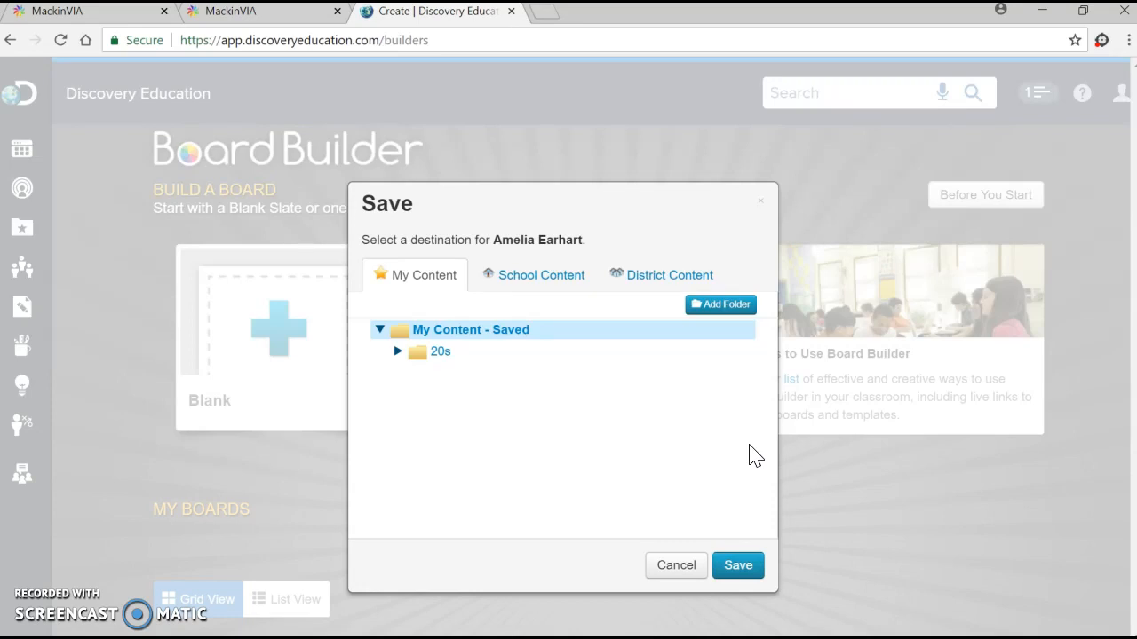
pyautogui.click(479, 362)
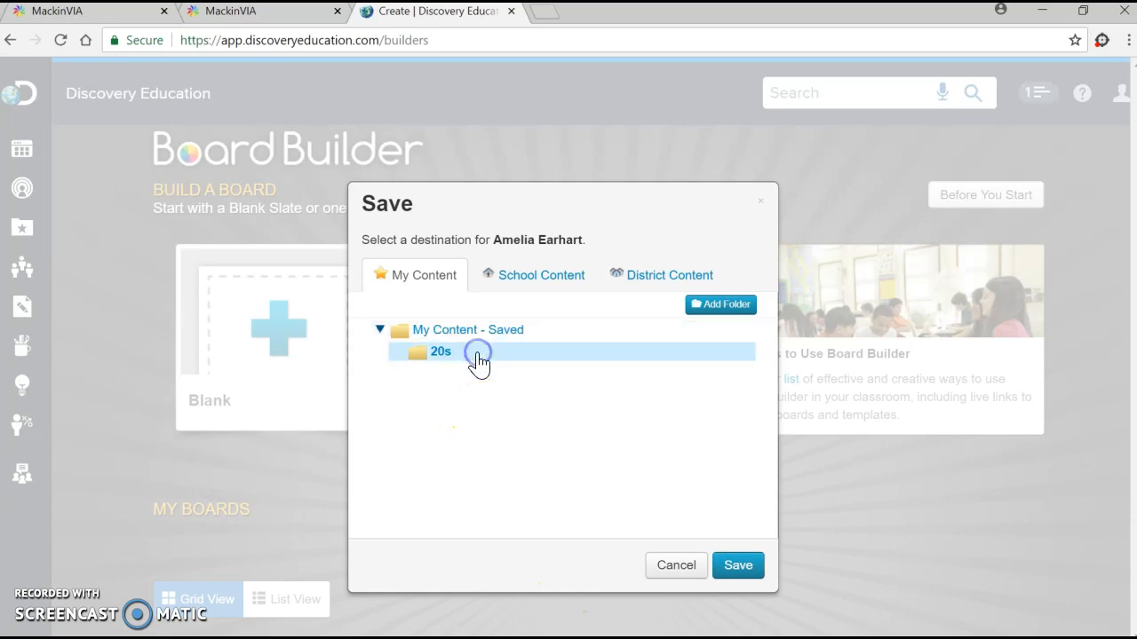
pyautogui.click(734, 570)
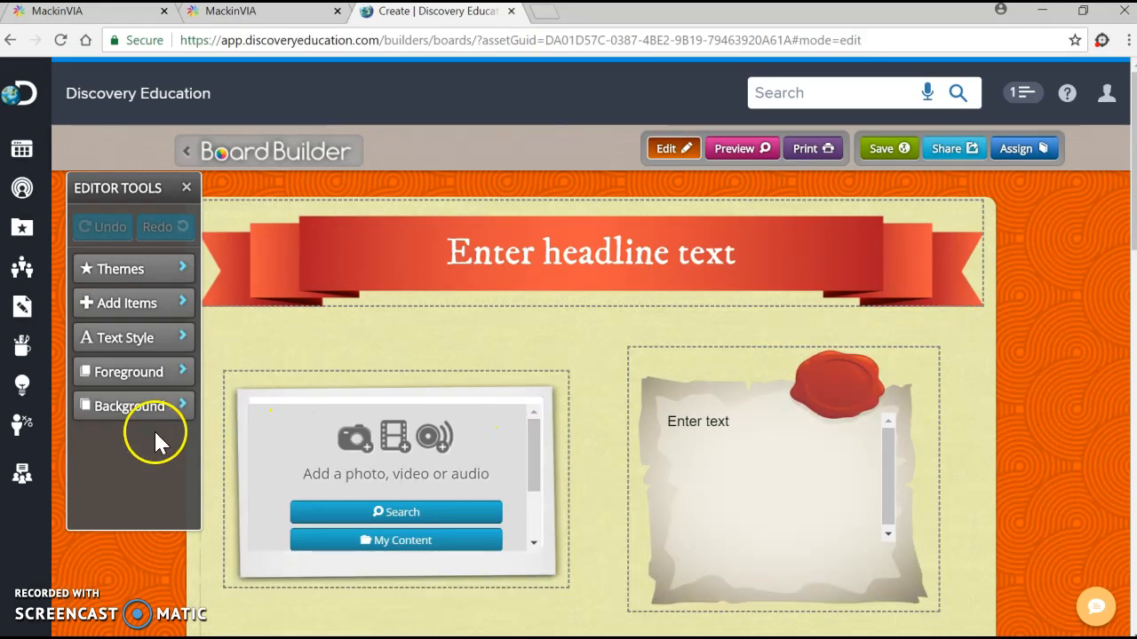
# Step: Set the board's background pattern to swirling-cloud
pyautogui.click(153, 408)
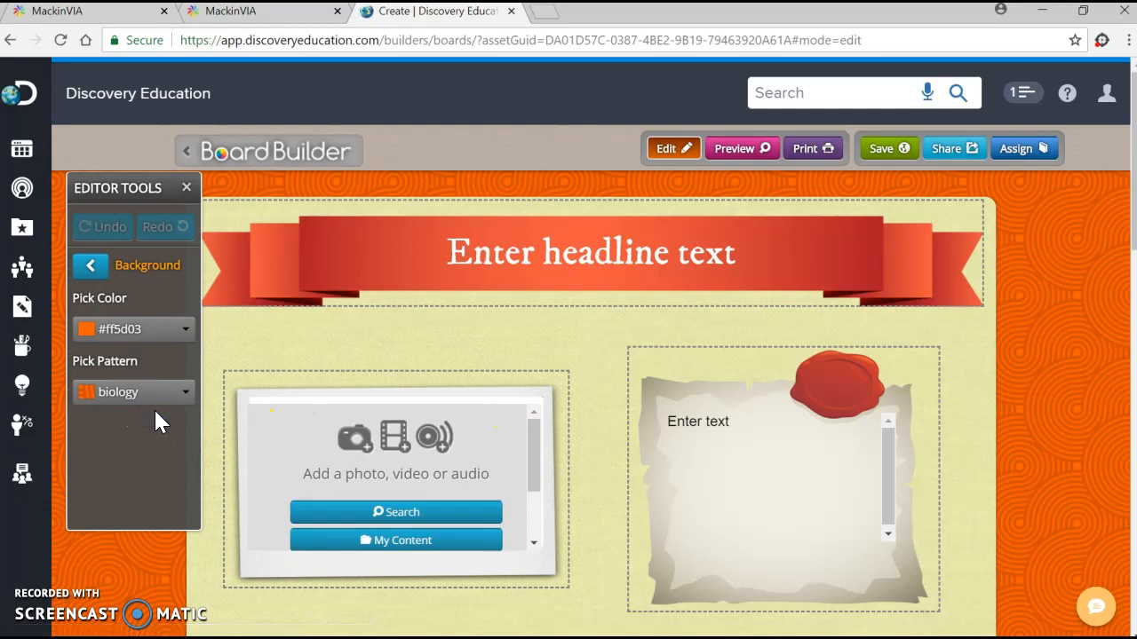
pyautogui.click(175, 393)
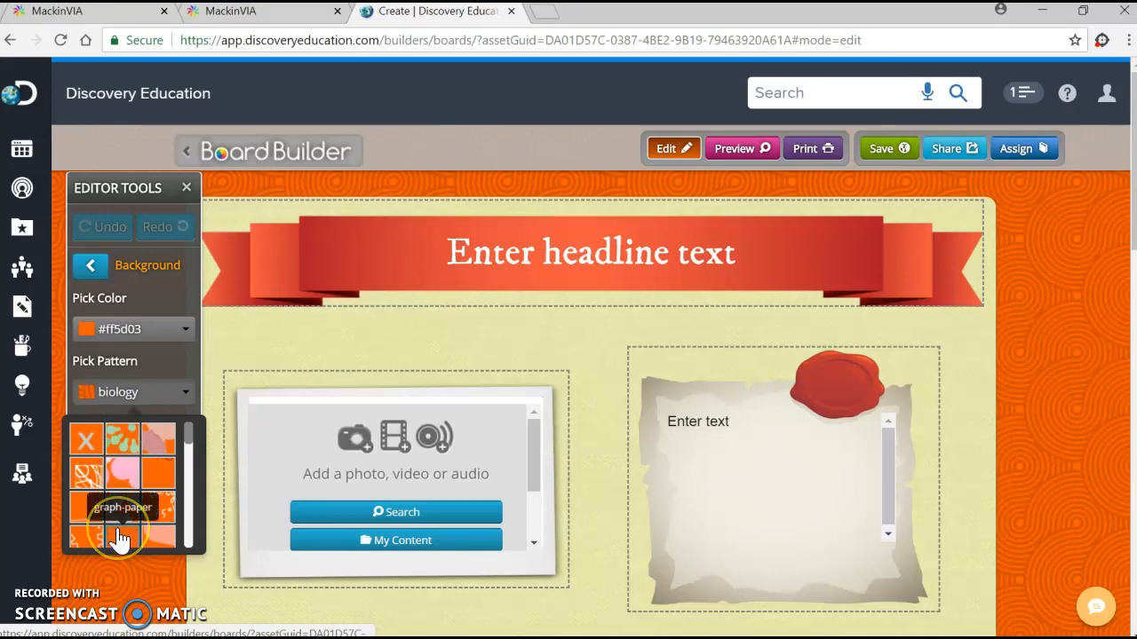
pyautogui.scroll(-1, 120, 539)
pyautogui.scroll(-3, 119, 539)
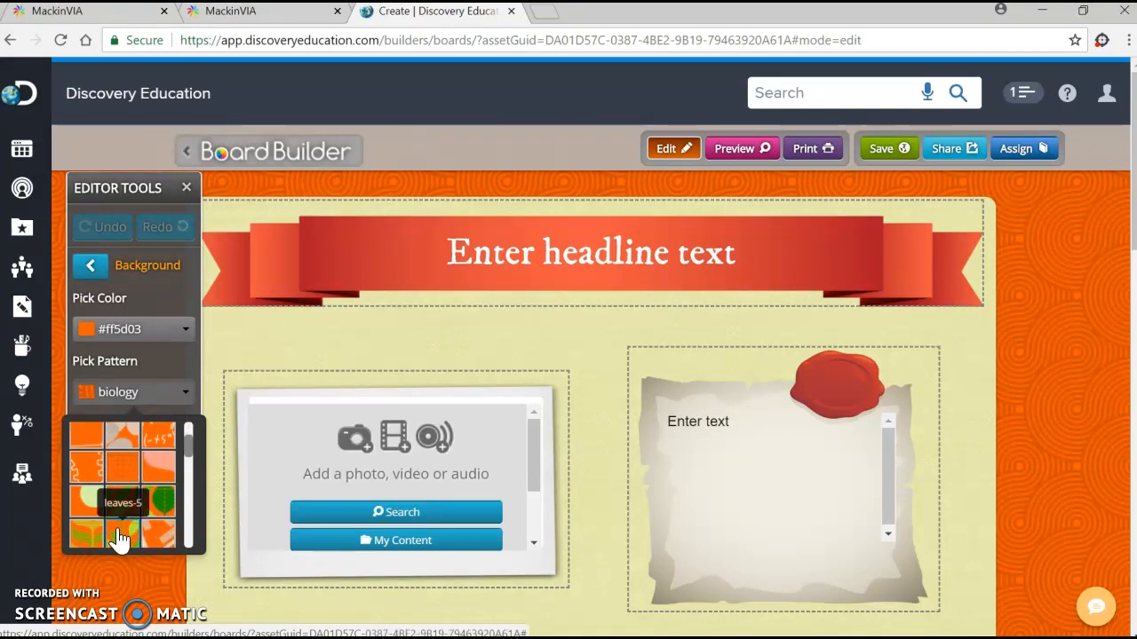
pyautogui.scroll(-5, 120, 537)
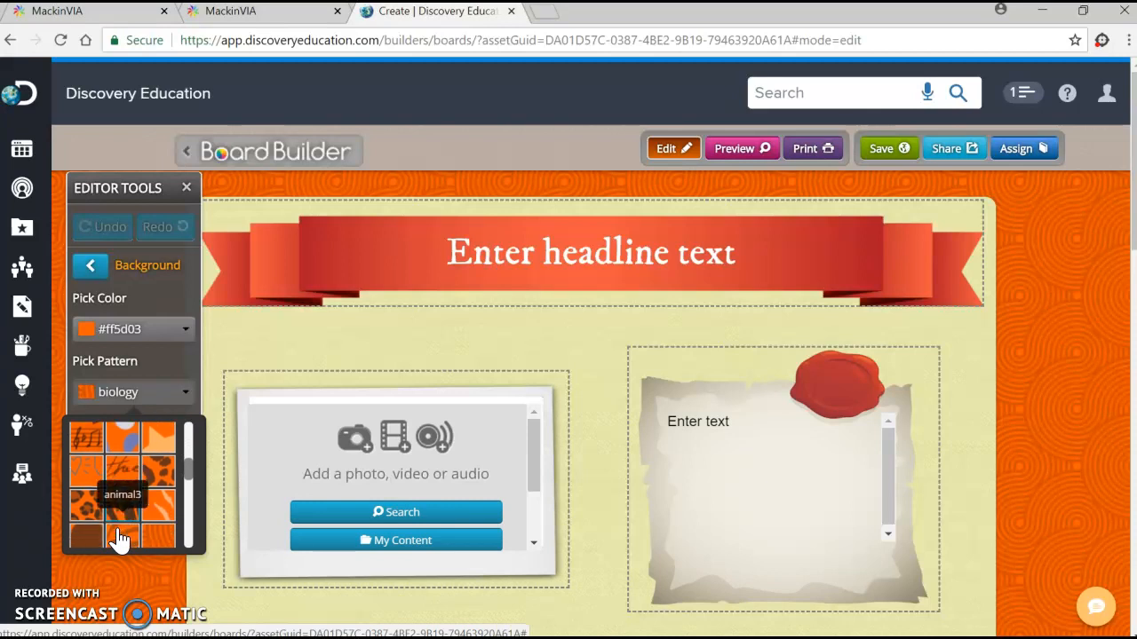
pyautogui.scroll(-5, 120, 539)
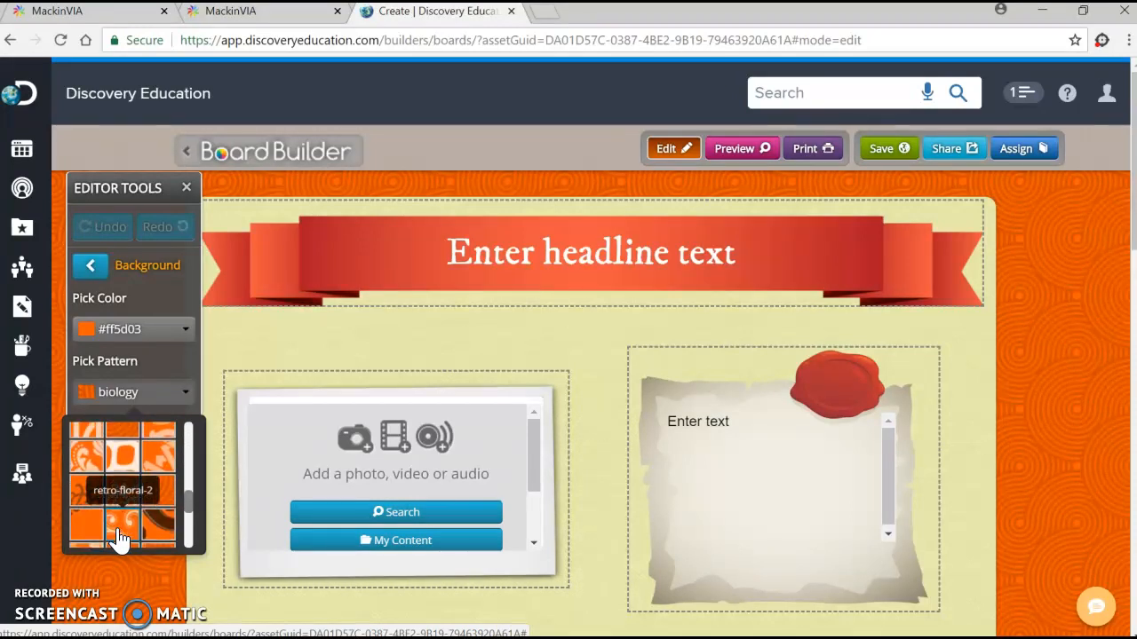
pyautogui.scroll(-3, 121, 536)
pyautogui.scroll(-10, 124, 539)
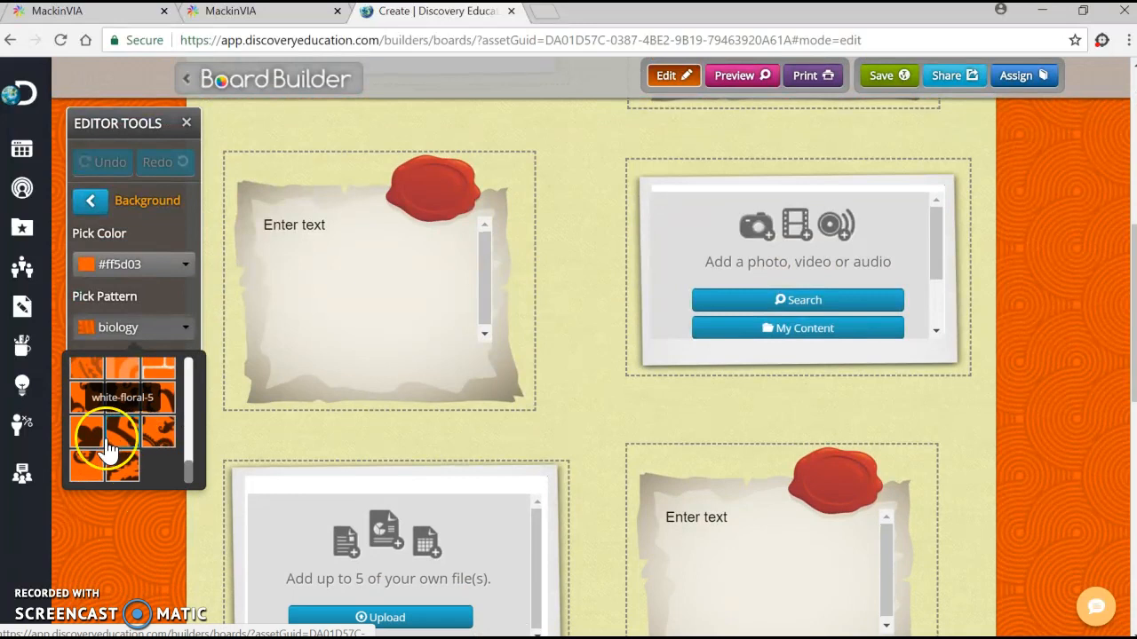
pyautogui.click(88, 446)
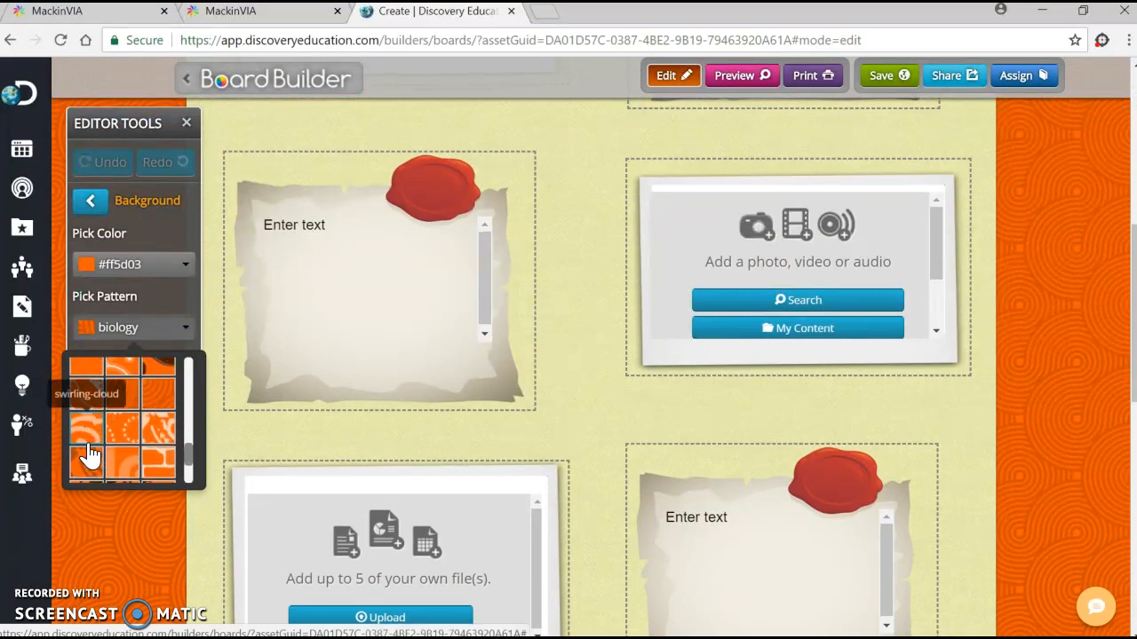
pyautogui.scroll(2, 89, 453)
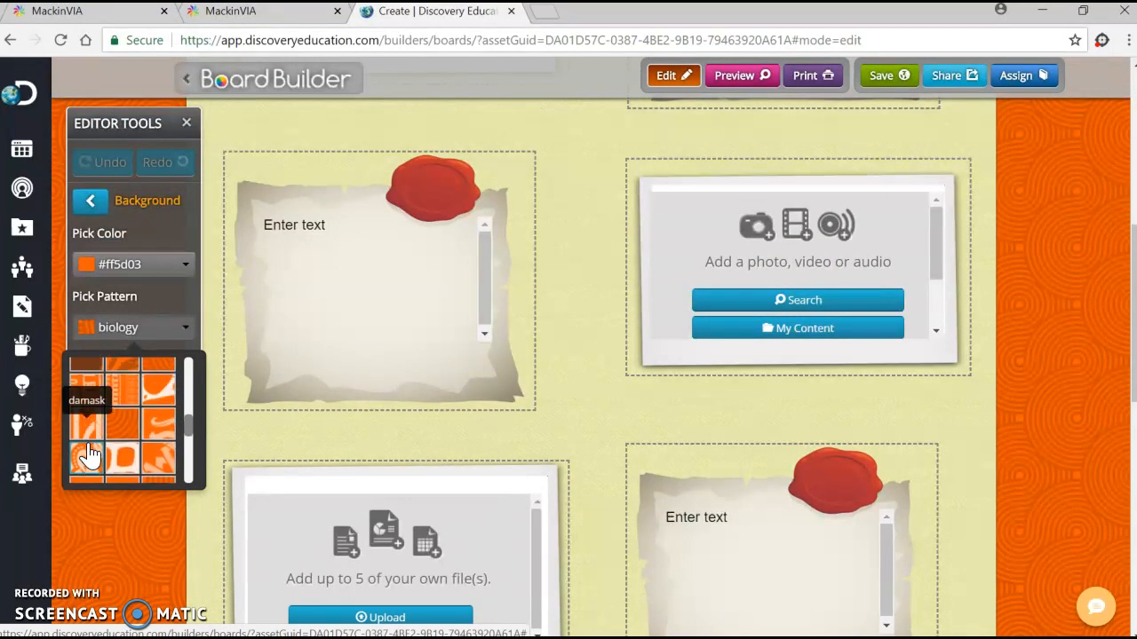
pyautogui.scroll(-2, 88, 454)
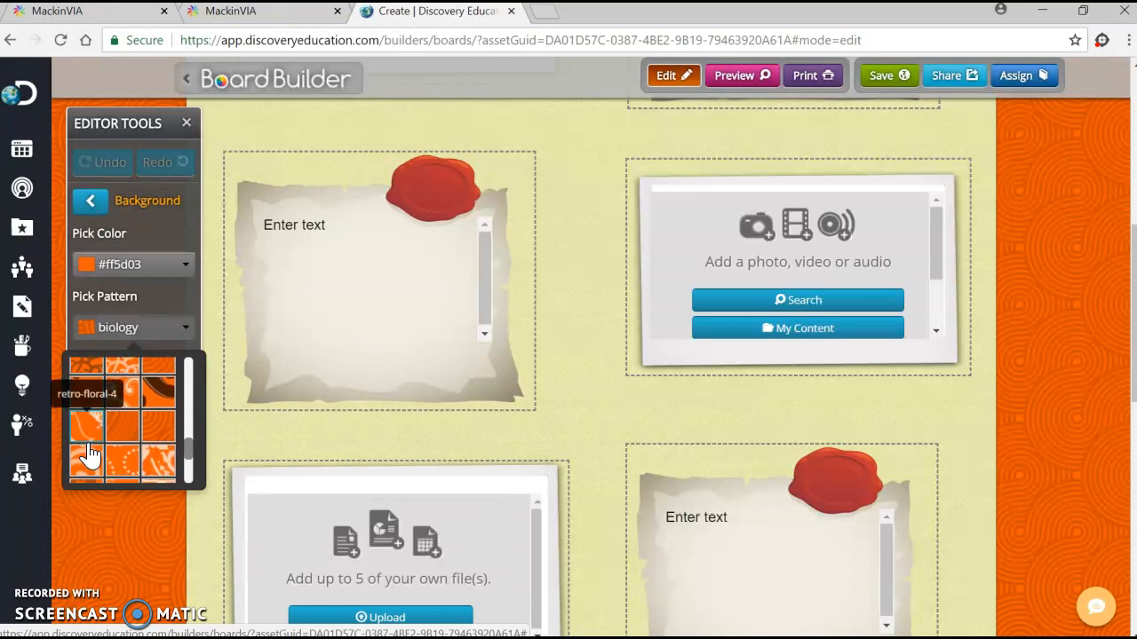
pyautogui.click(79, 482)
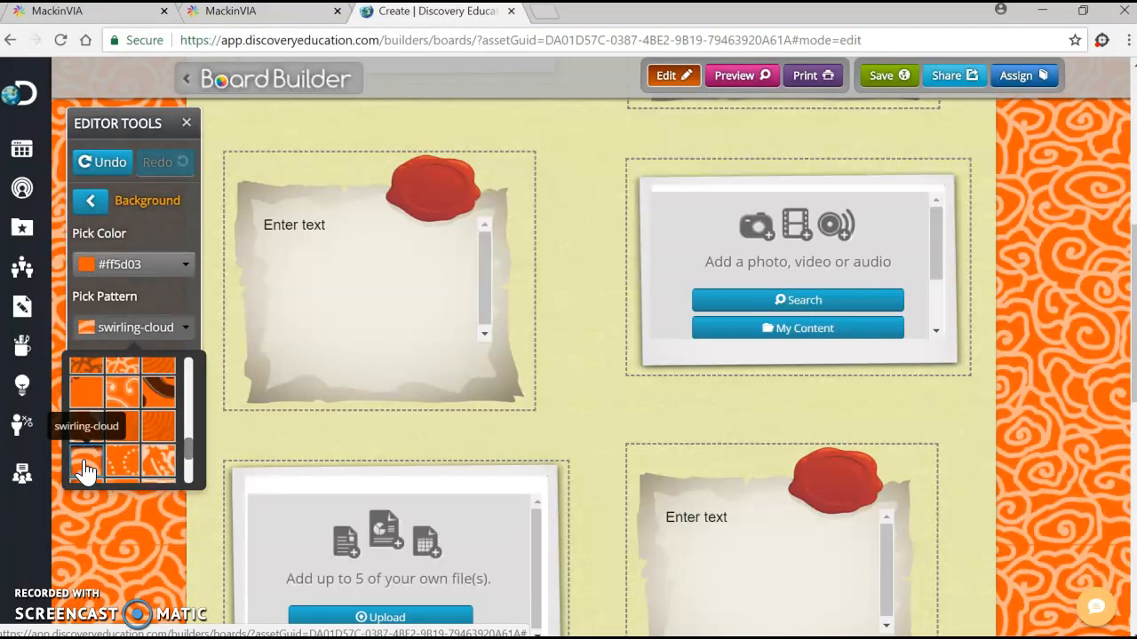
# Step: Change the board's background color to Light Blue
pyautogui.click(180, 263)
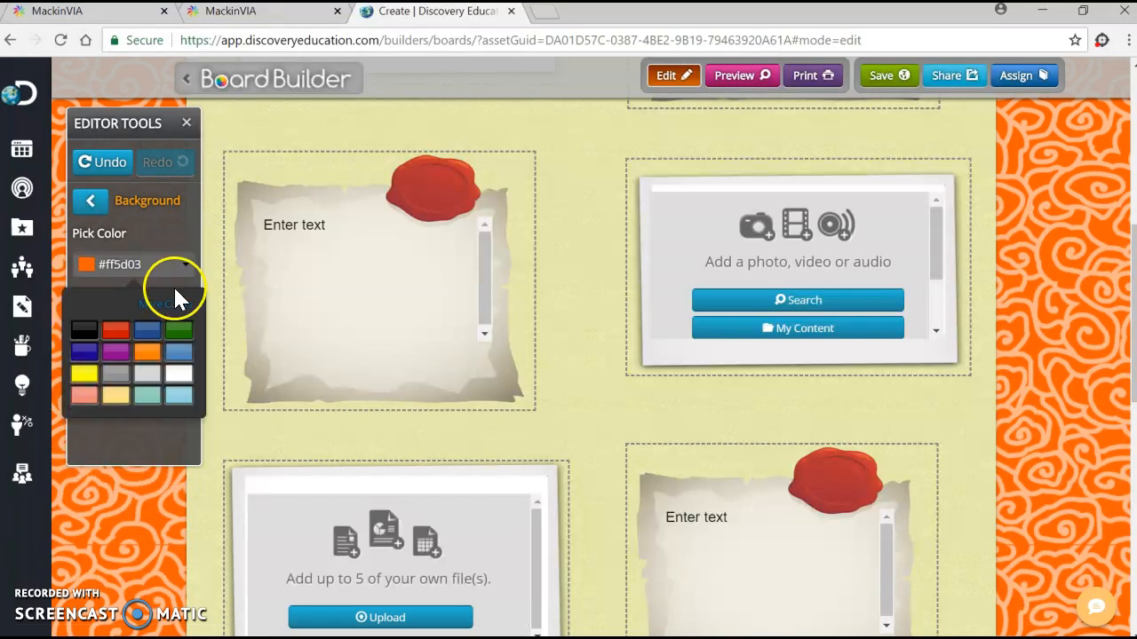
pyautogui.click(180, 358)
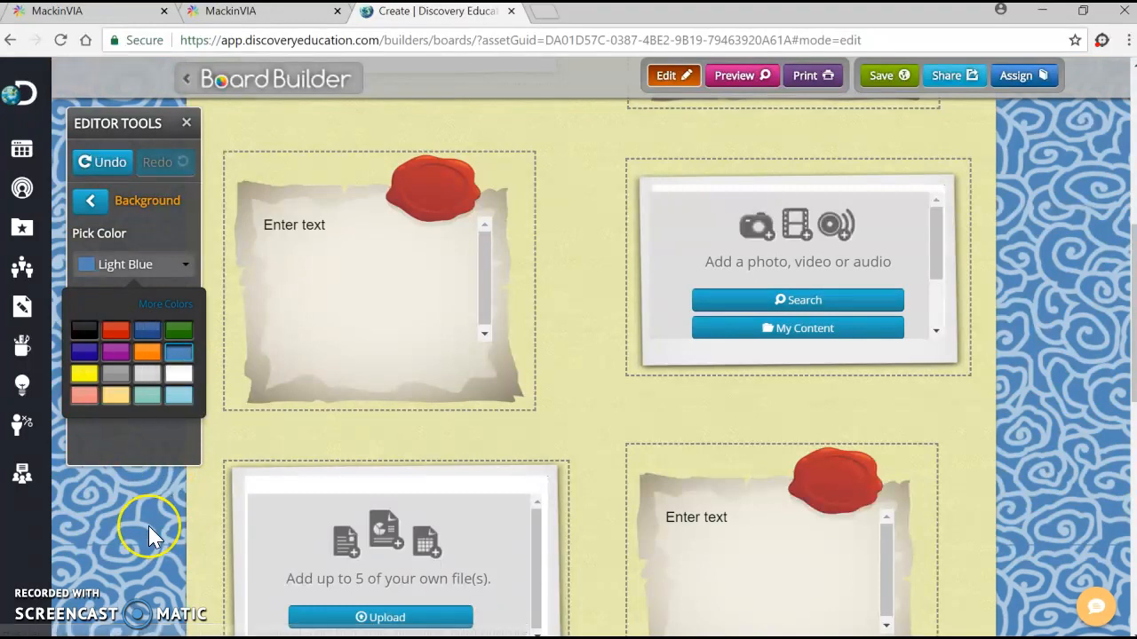
pyautogui.scroll(-5, 149, 526)
pyautogui.scroll(5, 149, 536)
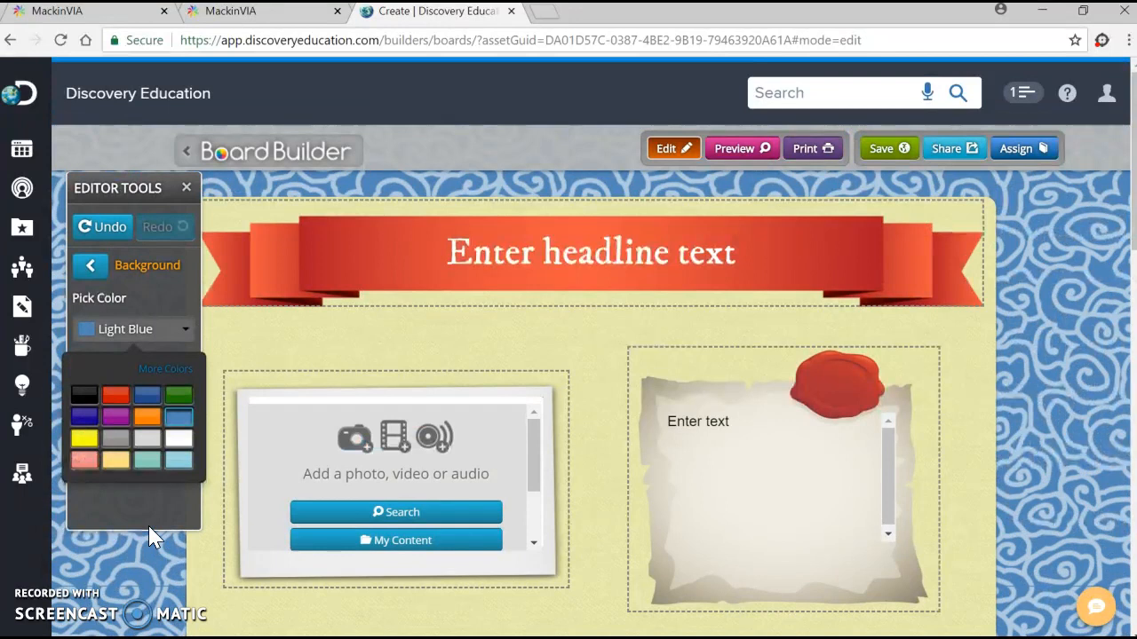
# Step: Review the color and pattern options available for the board's foreground
pyautogui.click(274, 279)
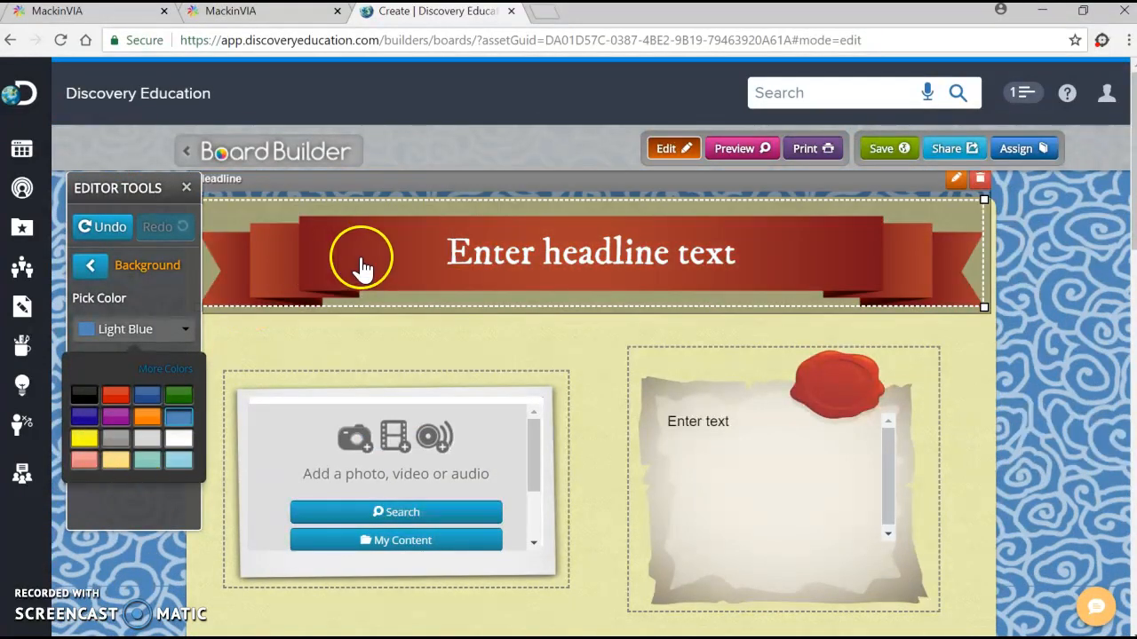
pyautogui.click(361, 265)
pyautogui.click(90, 264)
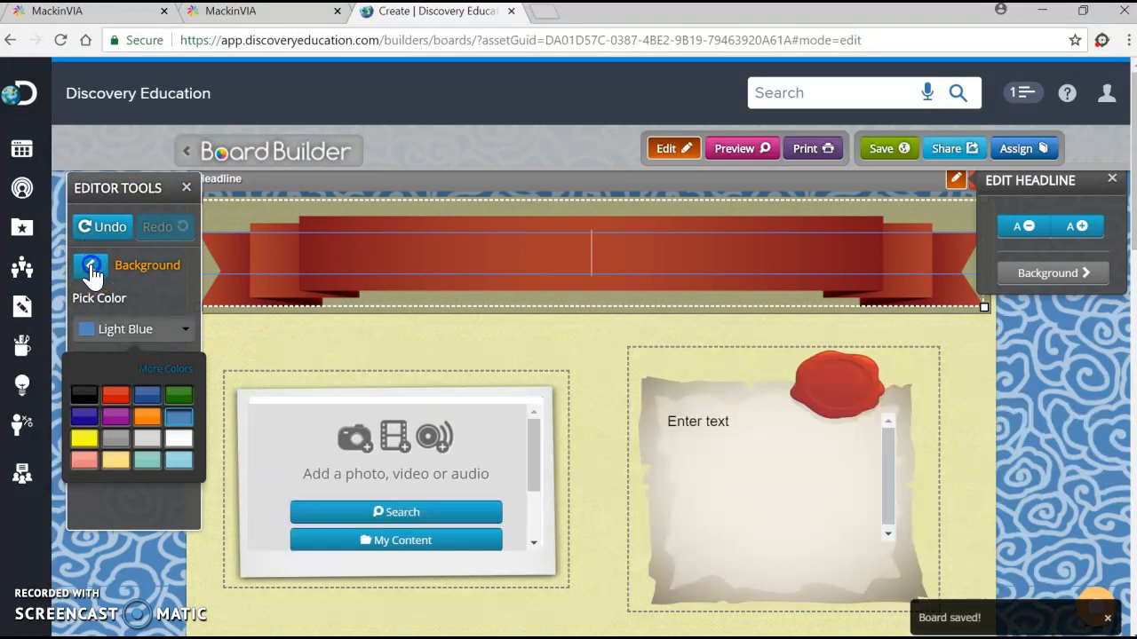
pyautogui.click(131, 376)
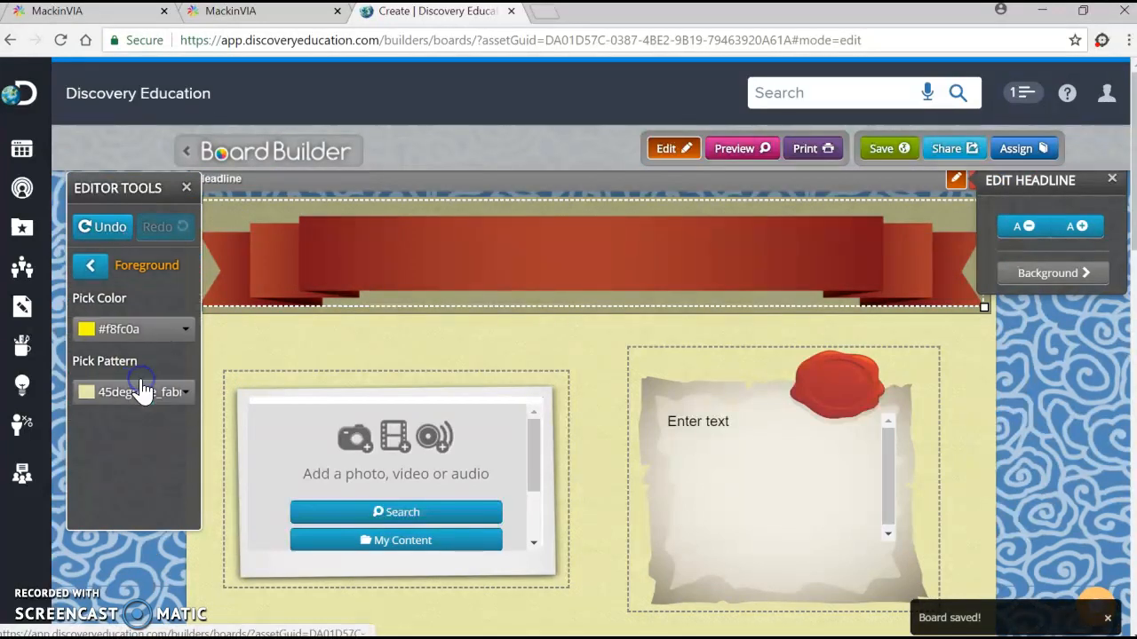
pyautogui.click(277, 348)
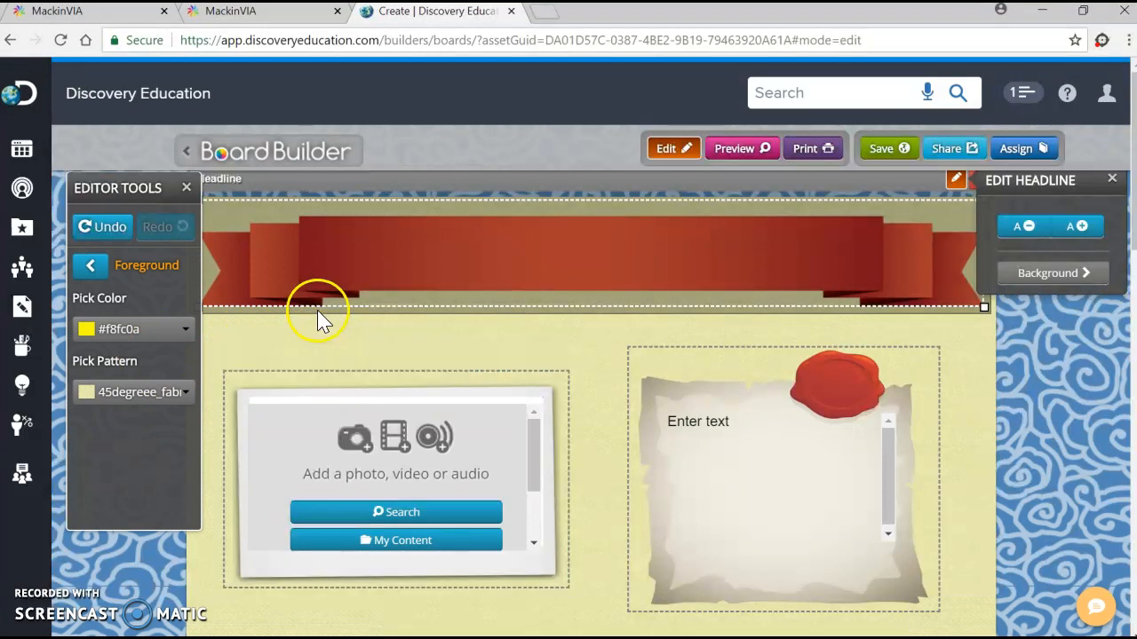
pyautogui.click(171, 396)
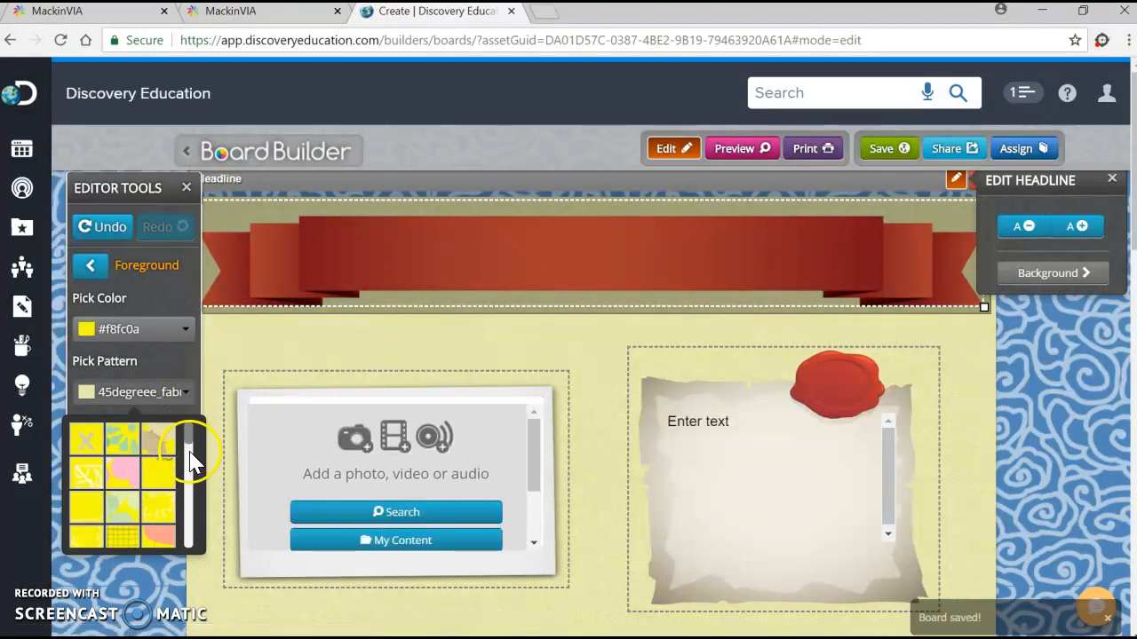
pyautogui.moveTo(188, 440)
pyautogui.mouseDown()
pyautogui.moveTo(185, 499)
pyautogui.moveTo(191, 441)
pyautogui.mouseUp()
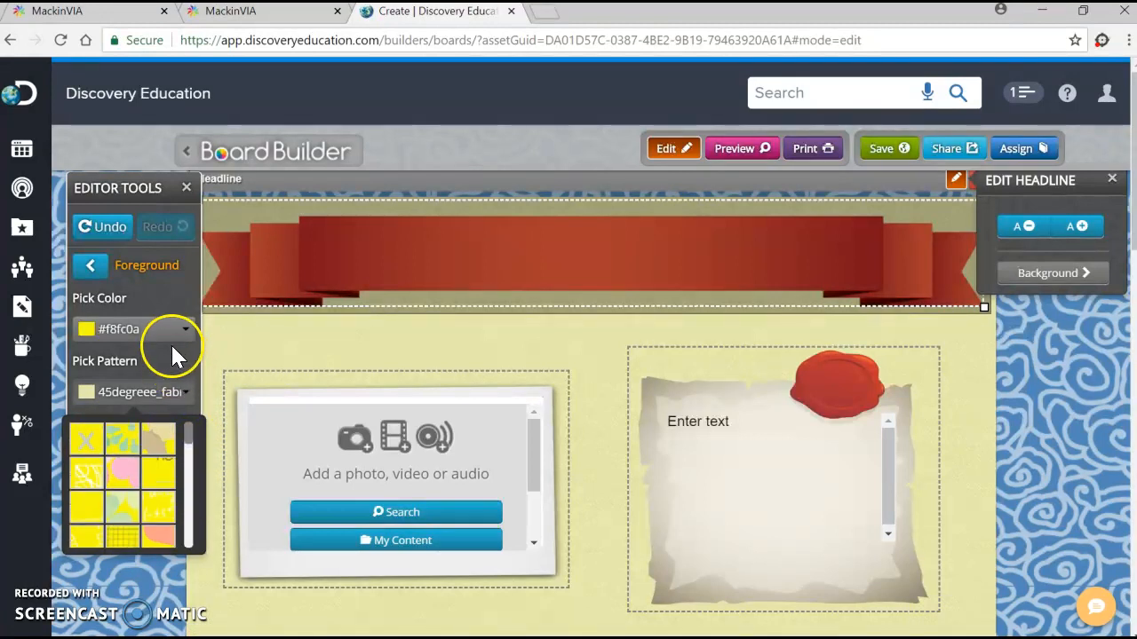
pyautogui.click(96, 267)
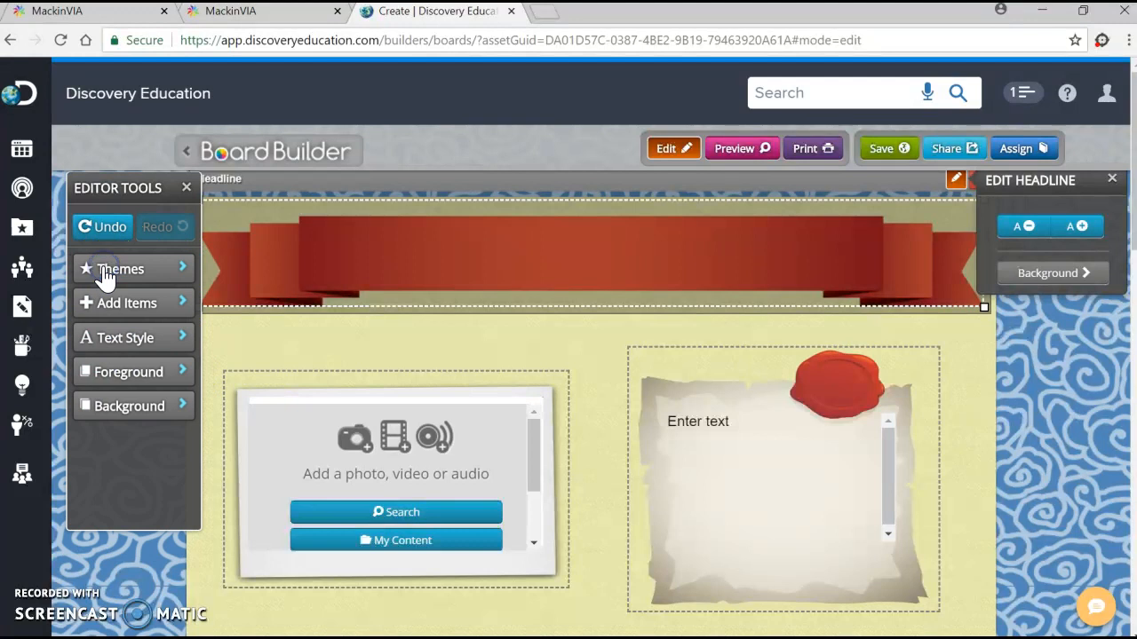
# Step: Enter "Amelia Earhart" as the board's headline text
pyautogui.click(302, 352)
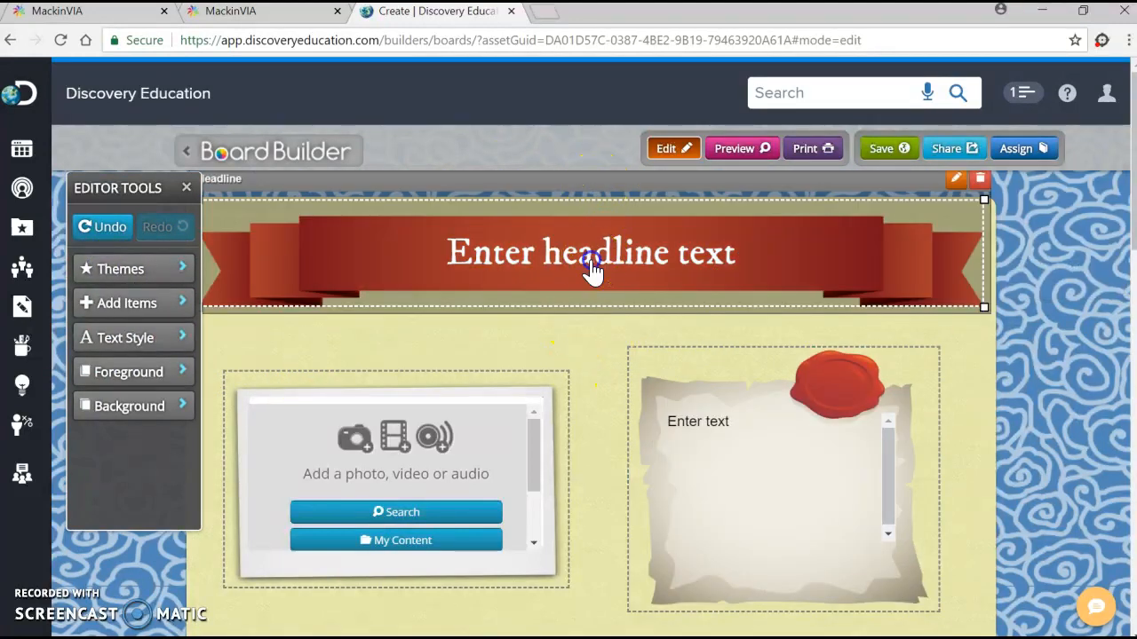
pyautogui.click(592, 260)
pyautogui.write('A')
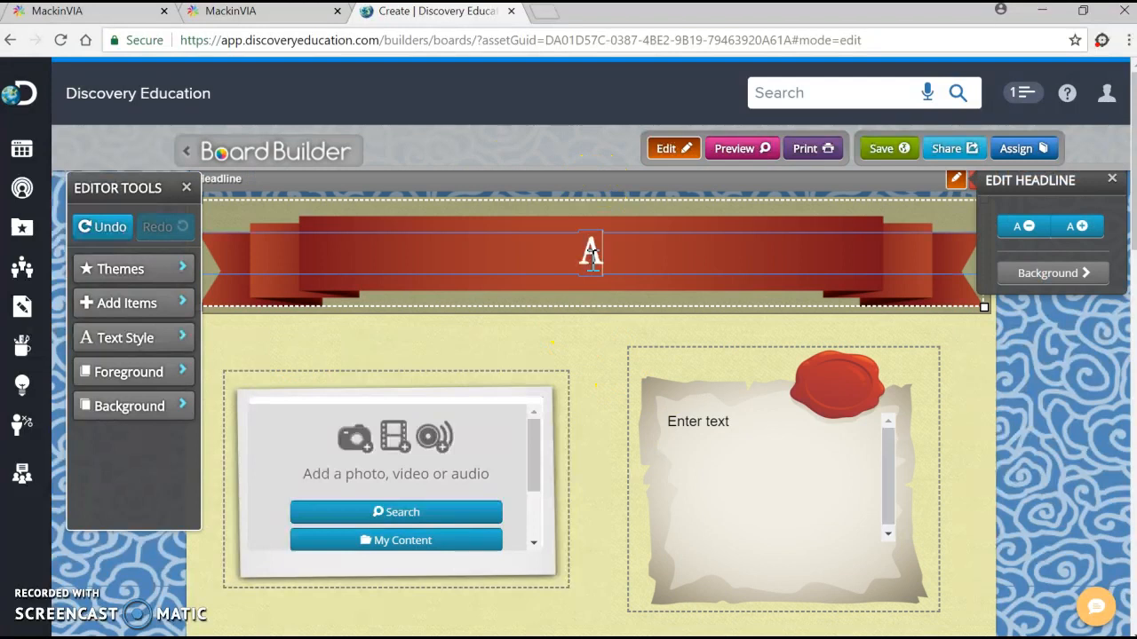
pyautogui.write('melia')
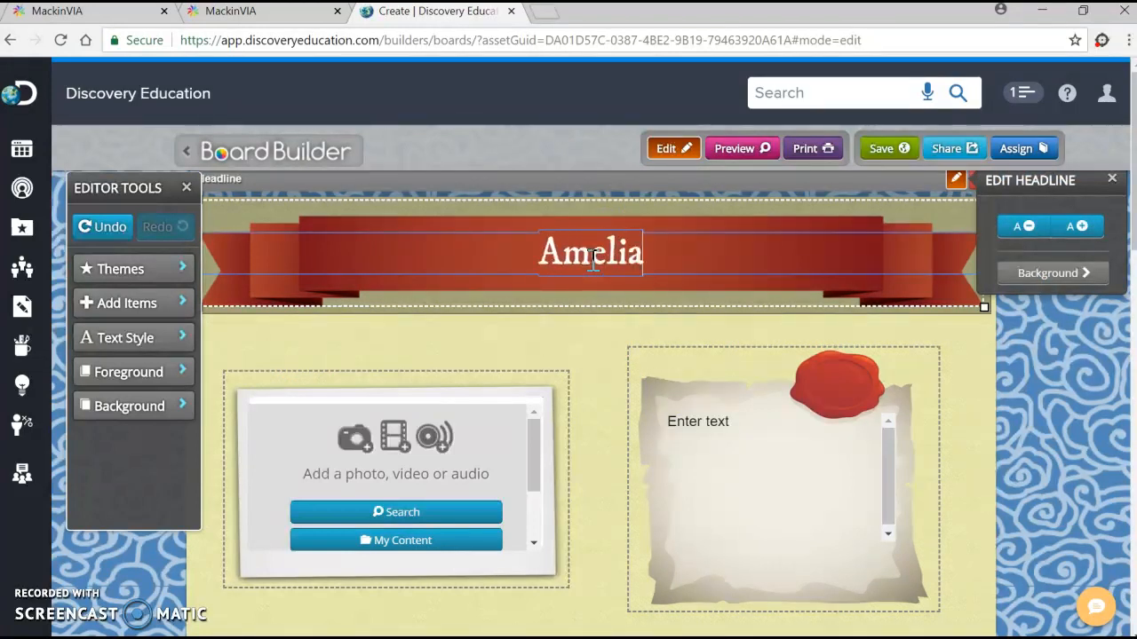
pyautogui.write(' Earhart')
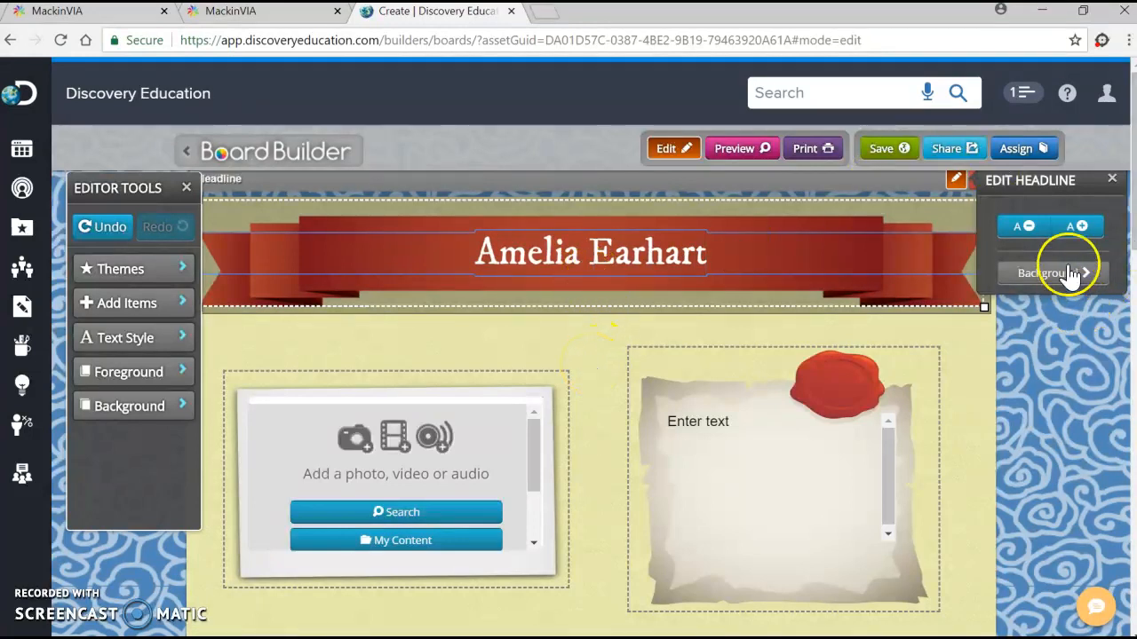
# Step: Enlarge the headline text one size and change the headline's background to Gray Ribbon
pyautogui.click(1079, 230)
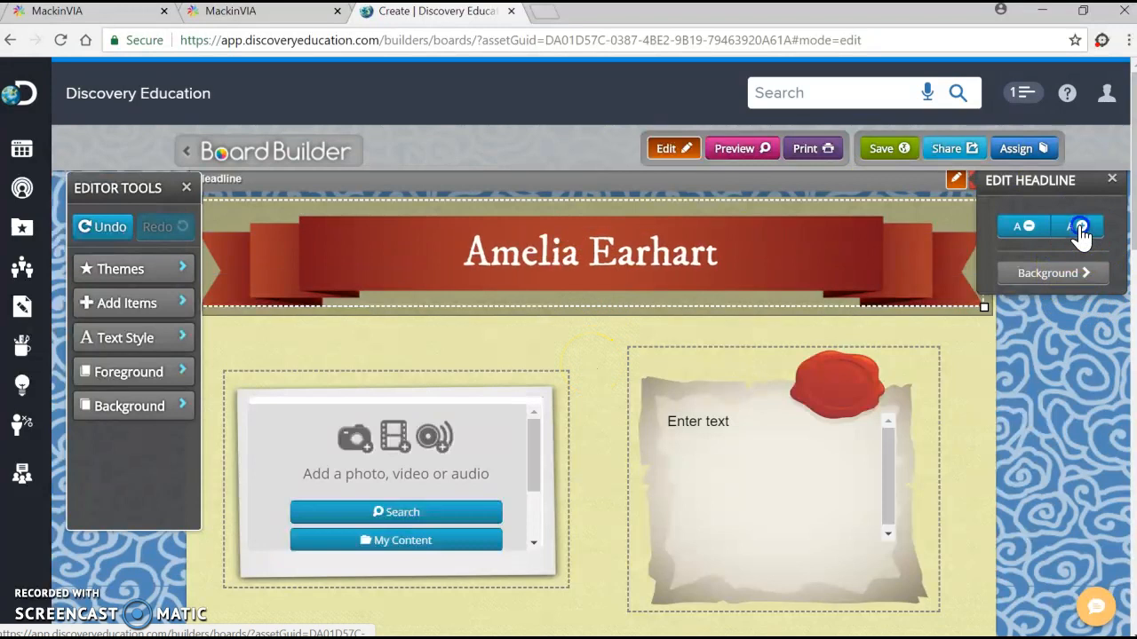
pyautogui.click(1074, 277)
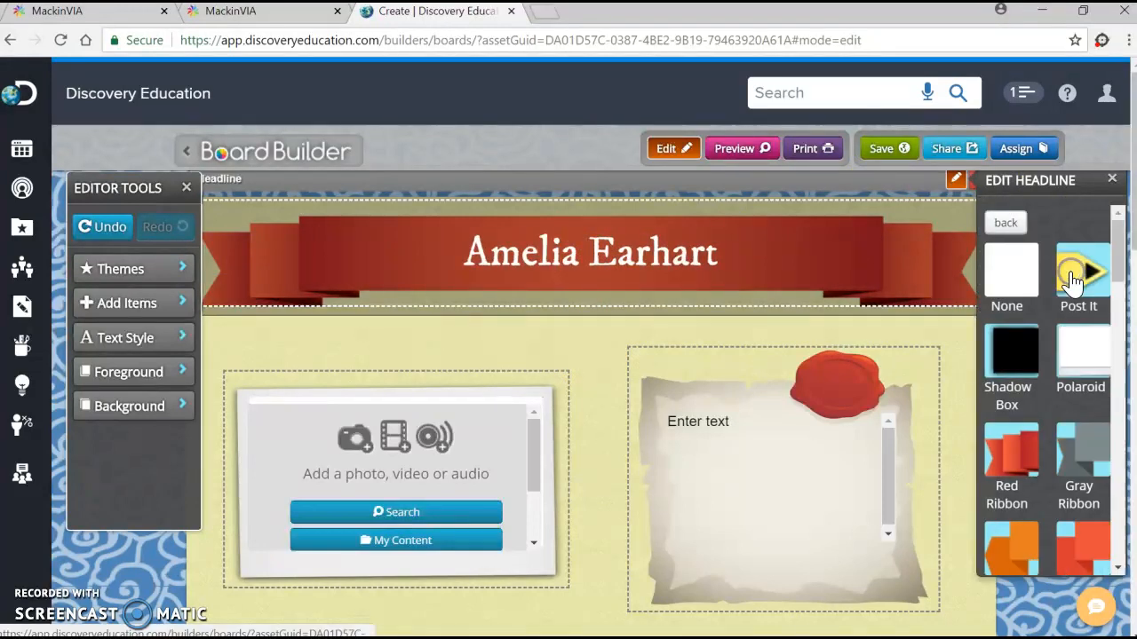
pyautogui.click(1077, 461)
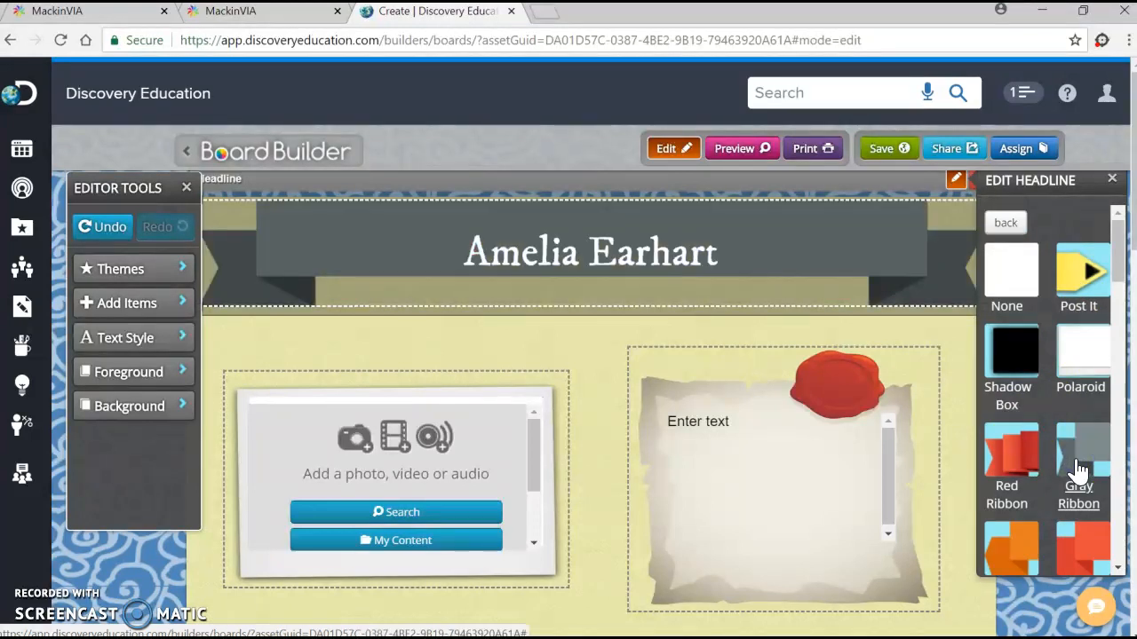
pyautogui.click(958, 385)
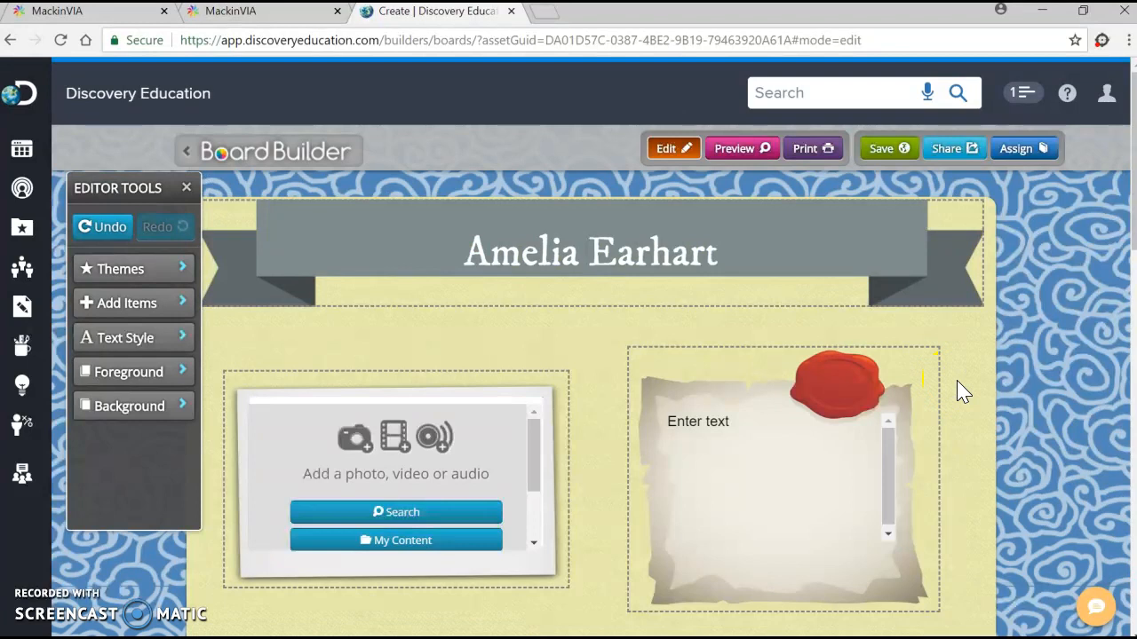
# Step: Look over the media, text and attachment placeholders laid out on the board below the headline
pyautogui.scroll(-2, 964, 390)
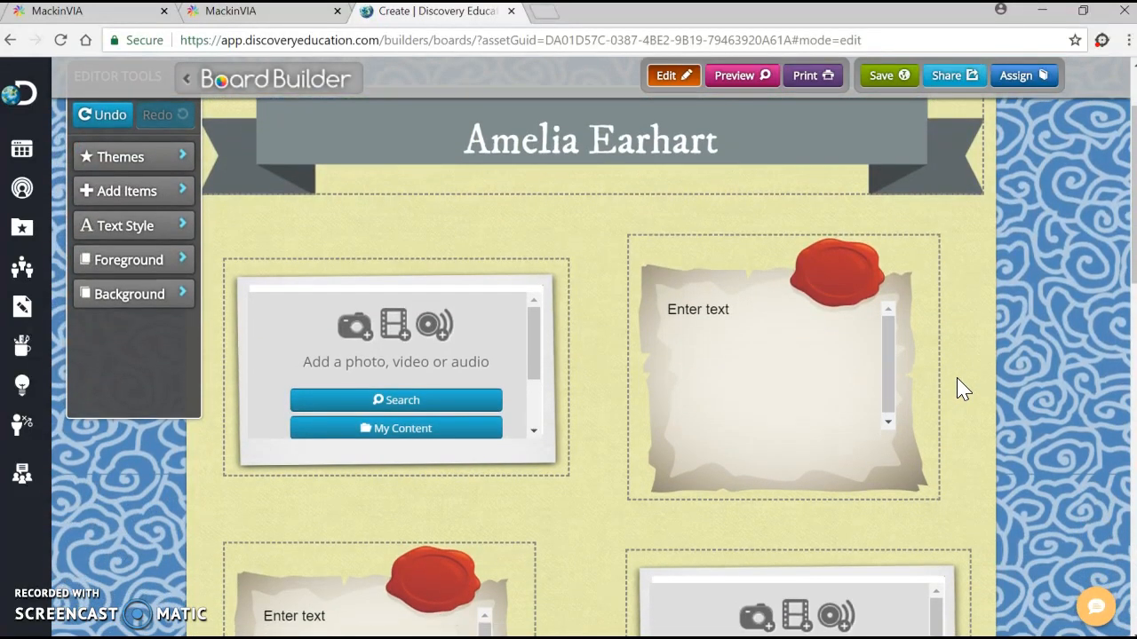
pyautogui.scroll(-3, 959, 388)
pyautogui.click(519, 346)
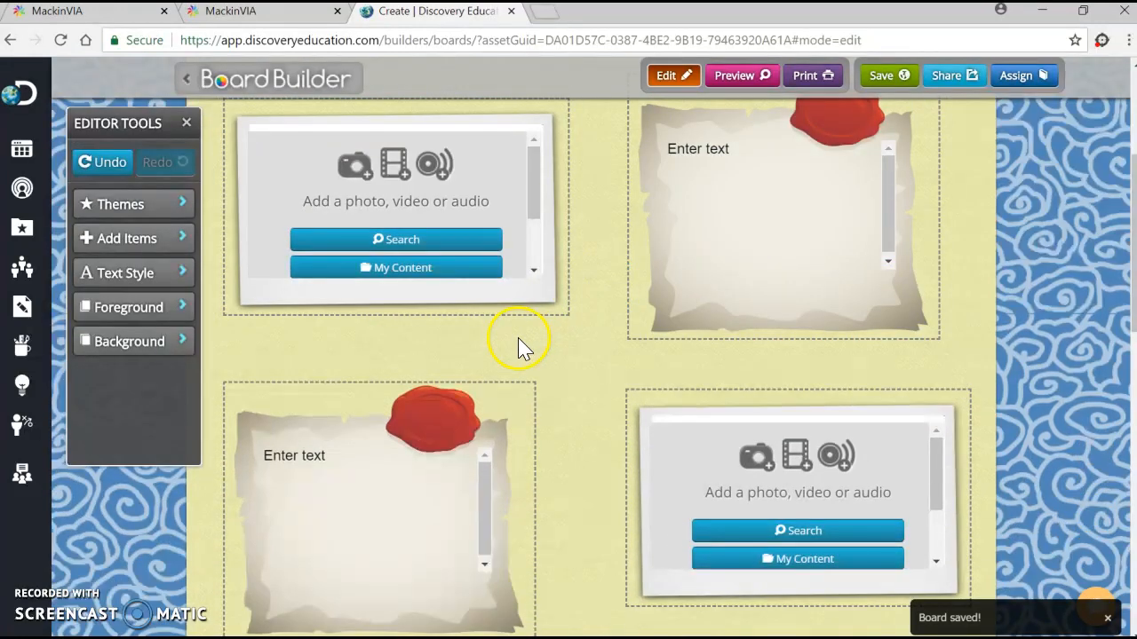
pyautogui.click(484, 279)
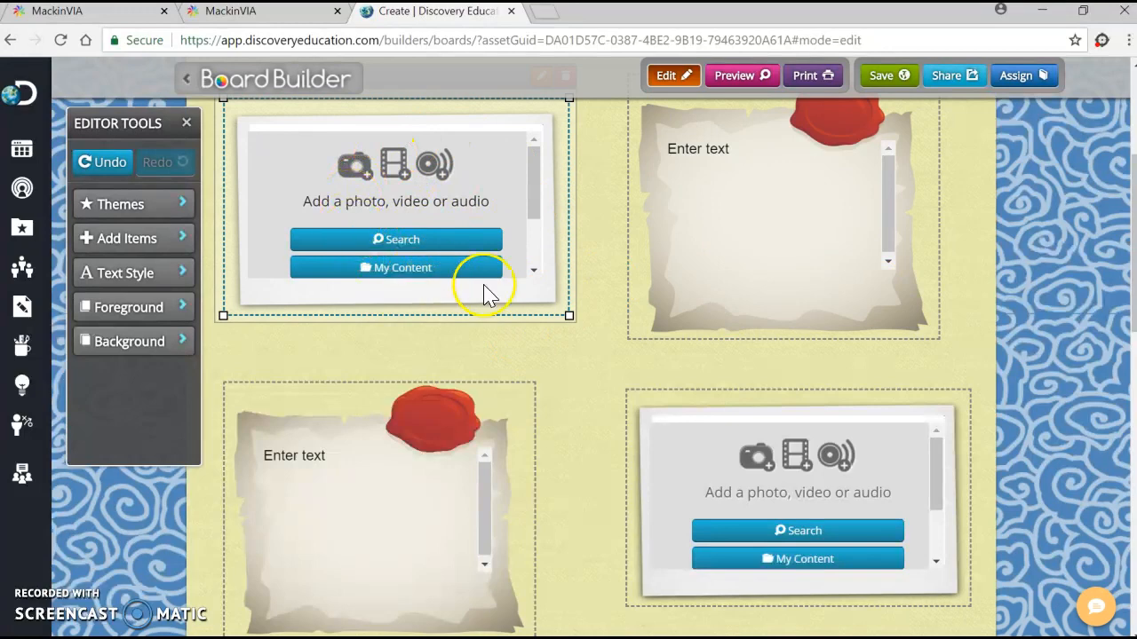
pyautogui.click(651, 261)
pyautogui.click(364, 566)
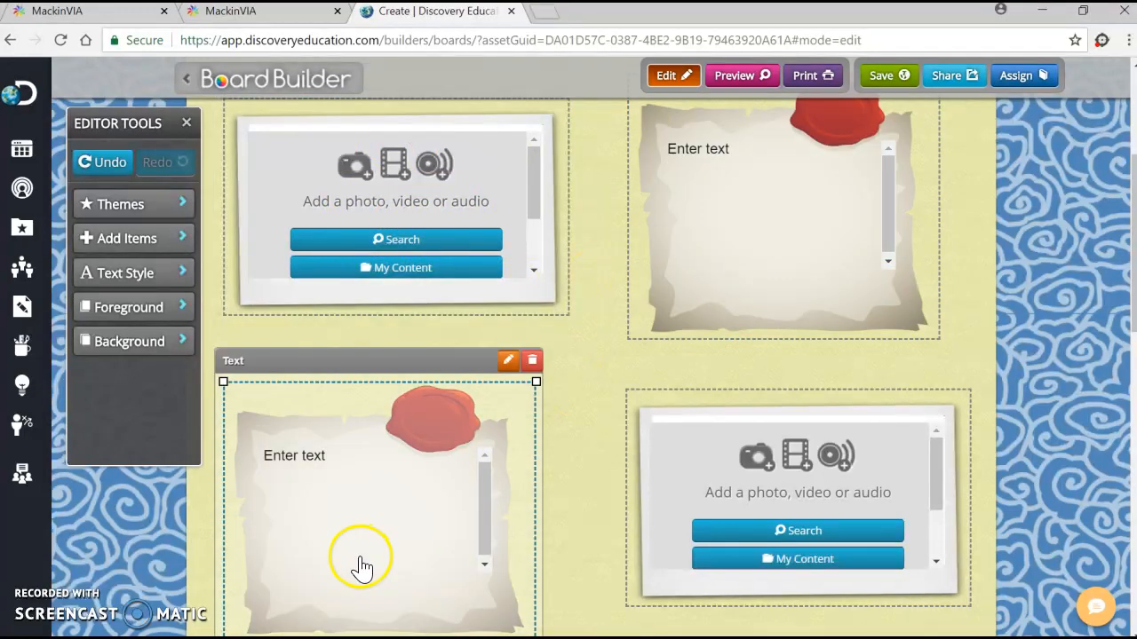
pyautogui.click(637, 471)
pyautogui.click(549, 511)
pyautogui.scroll(-4, 593, 514)
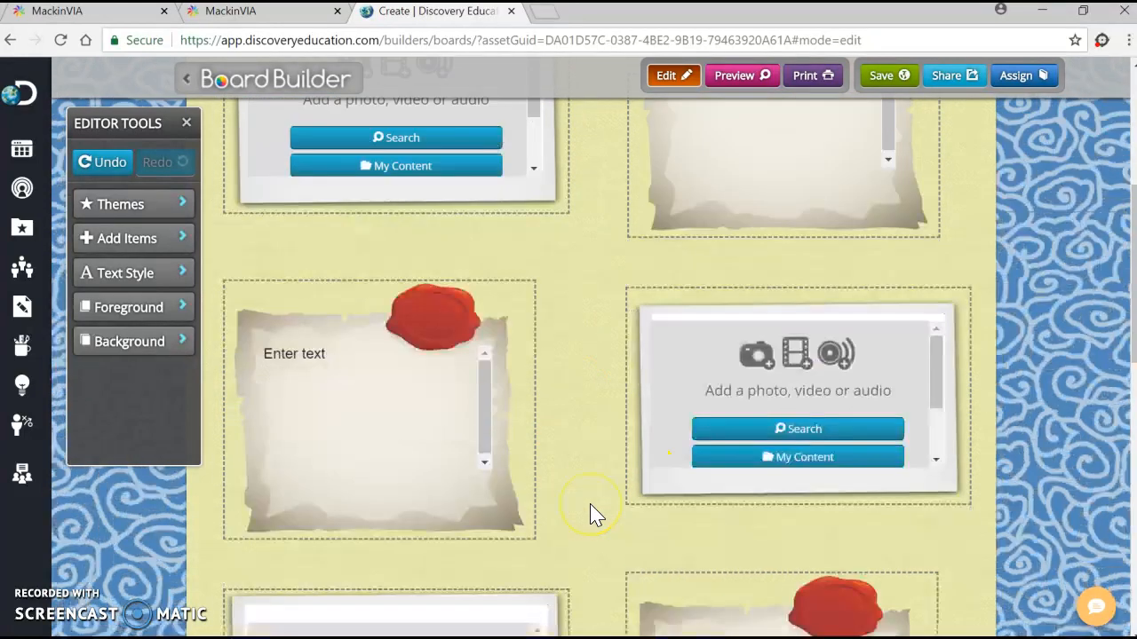
pyautogui.click(716, 116)
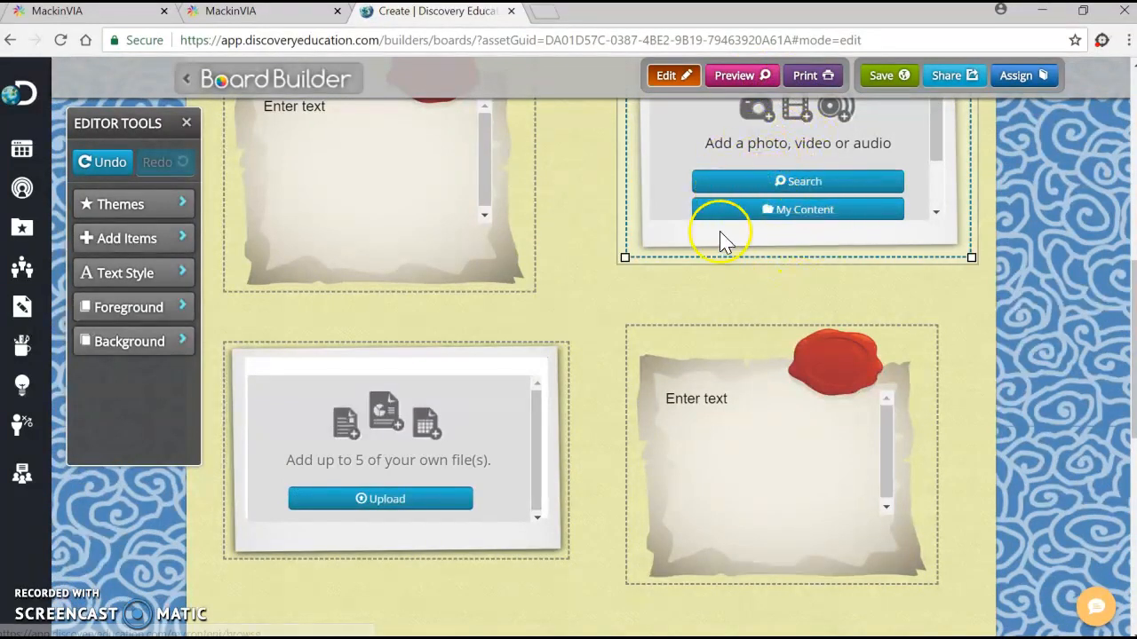
pyautogui.hotkey('ctrl', '-')
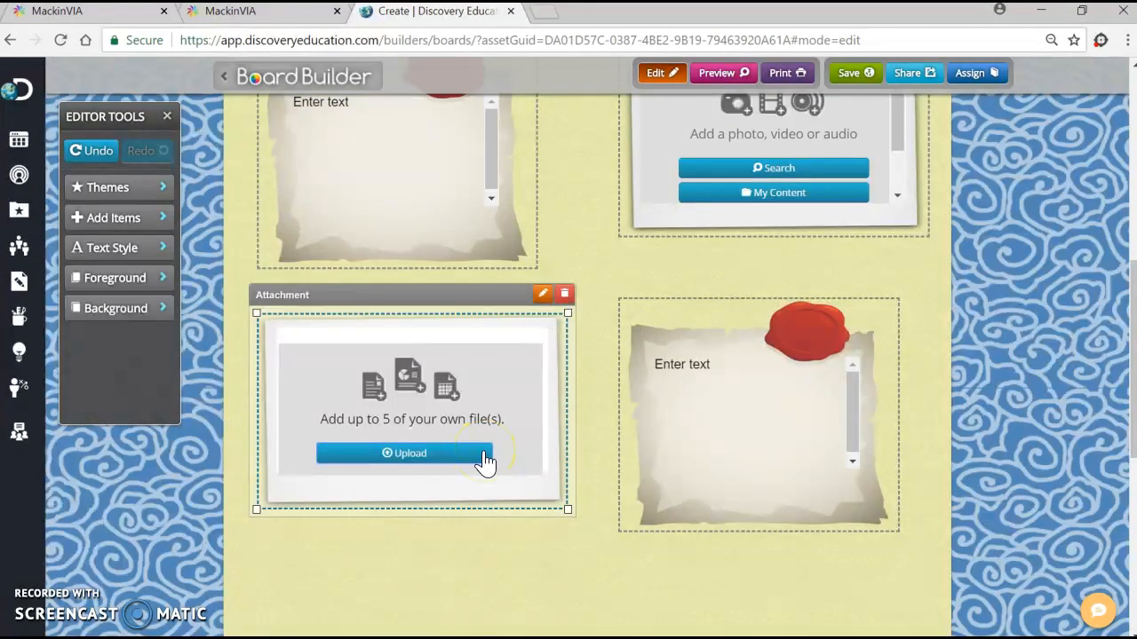
# Step: Add the file "Amelia Earhart the Mystery" to the upload queue of the board's attachment box
pyautogui.click(485, 458)
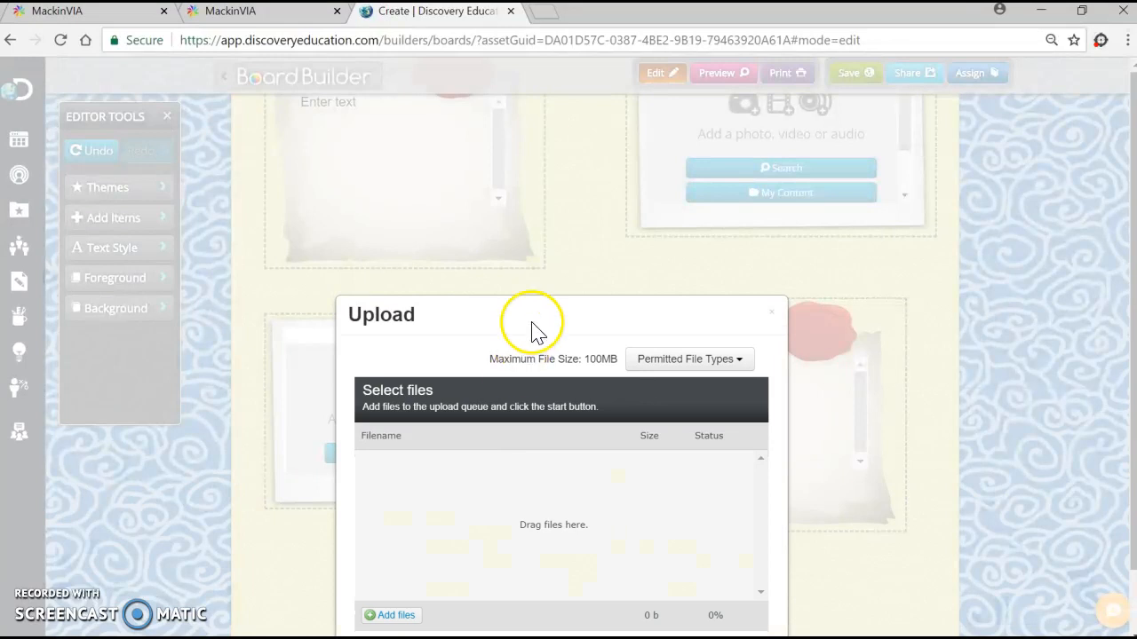
pyautogui.click(396, 617)
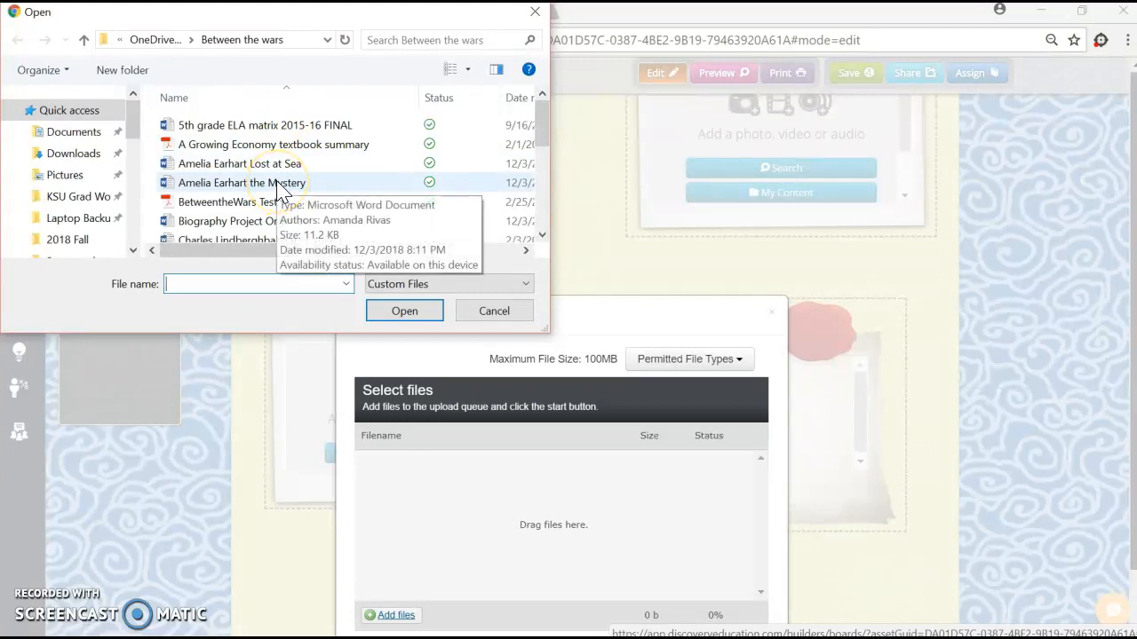
pyautogui.click(275, 184)
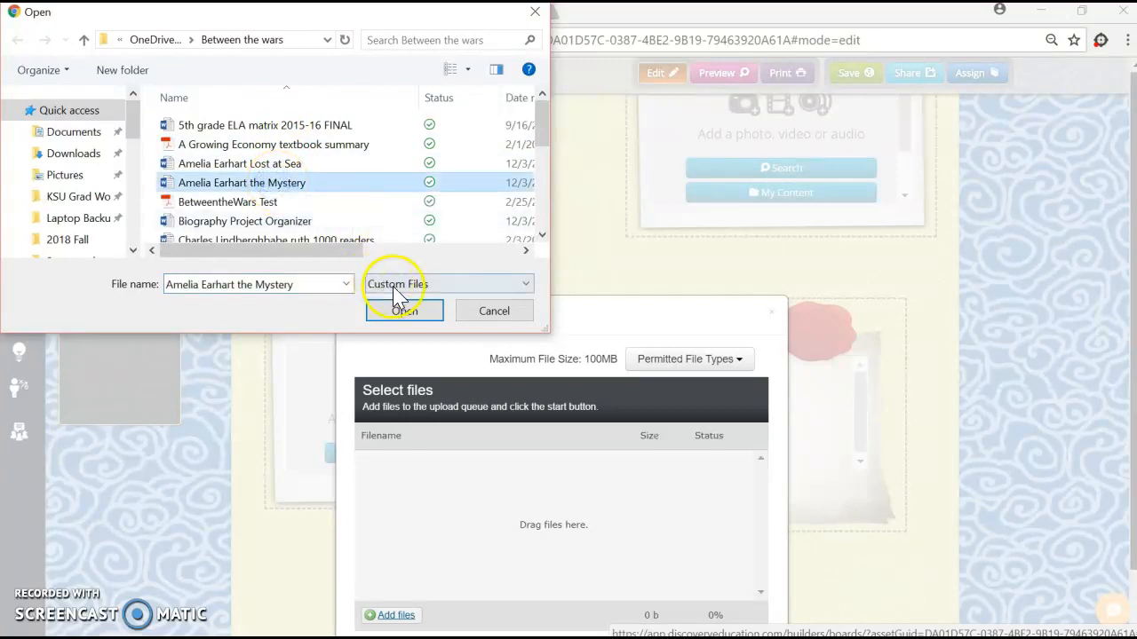
pyautogui.click(395, 315)
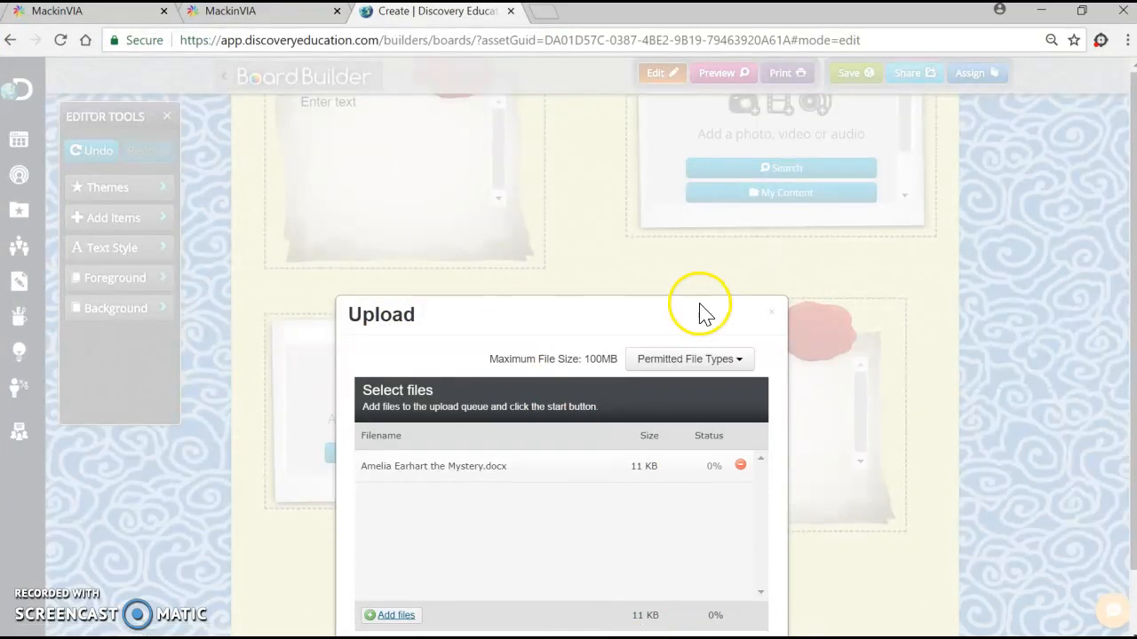
# Step: Check which file types are permitted for uploads to the attachment box
pyautogui.moveTo(685, 323); pyautogui.dragTo(684, 271)
pyautogui.moveTo(689, 365)
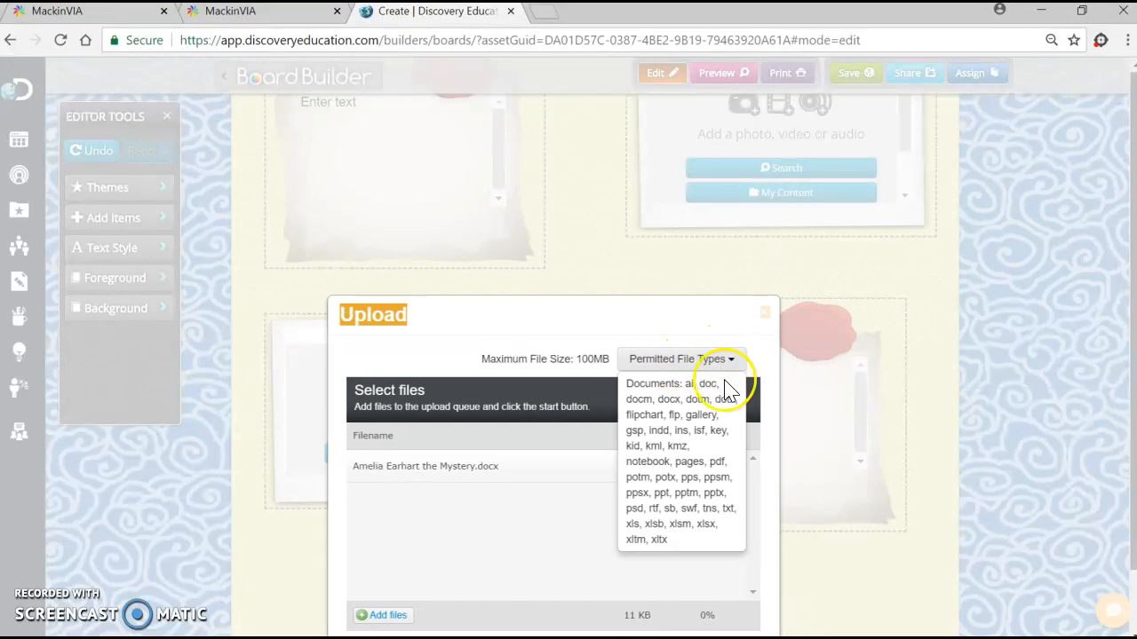
pyautogui.click(768, 365)
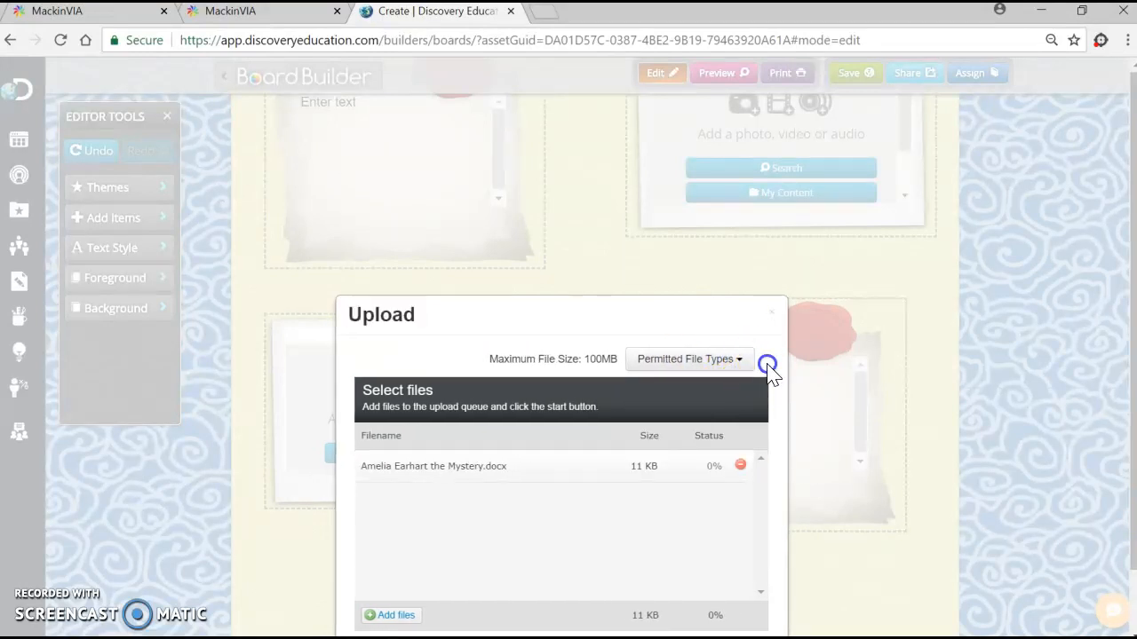
# Step: Upload the queued document to the attachment box and check its download link on the board
pyautogui.click(1082, 12)
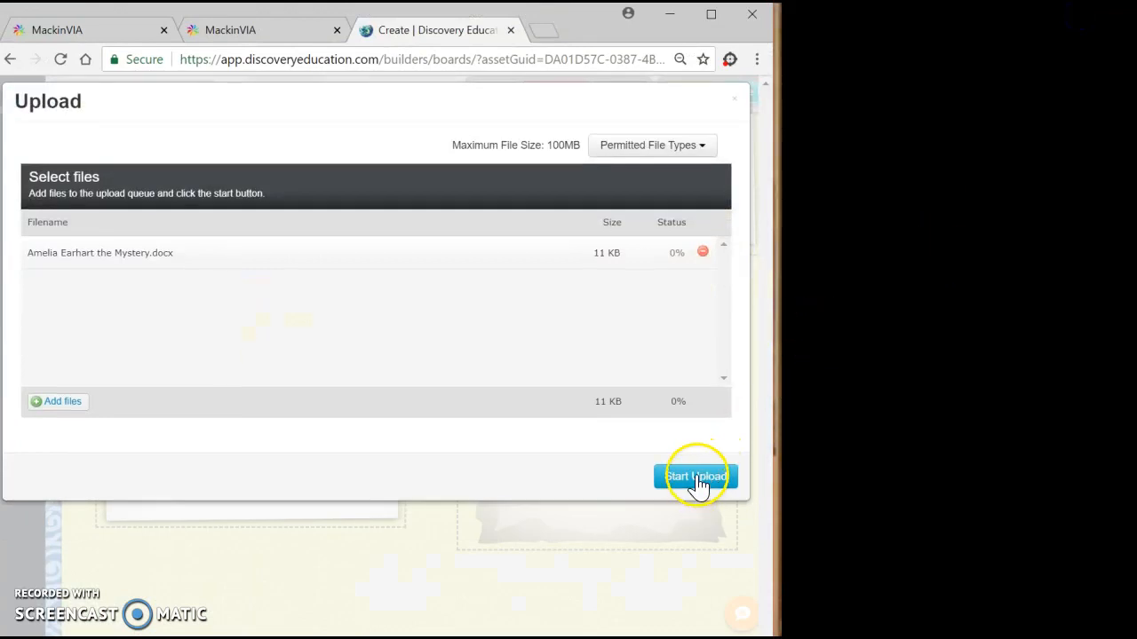
pyautogui.click(697, 480)
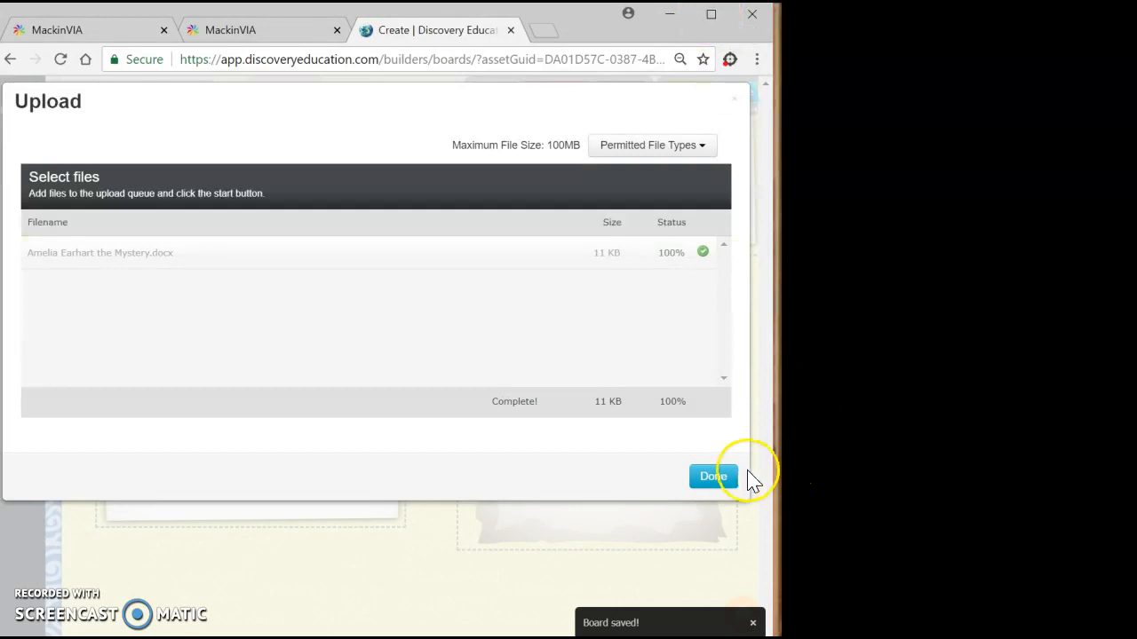
pyautogui.click(711, 484)
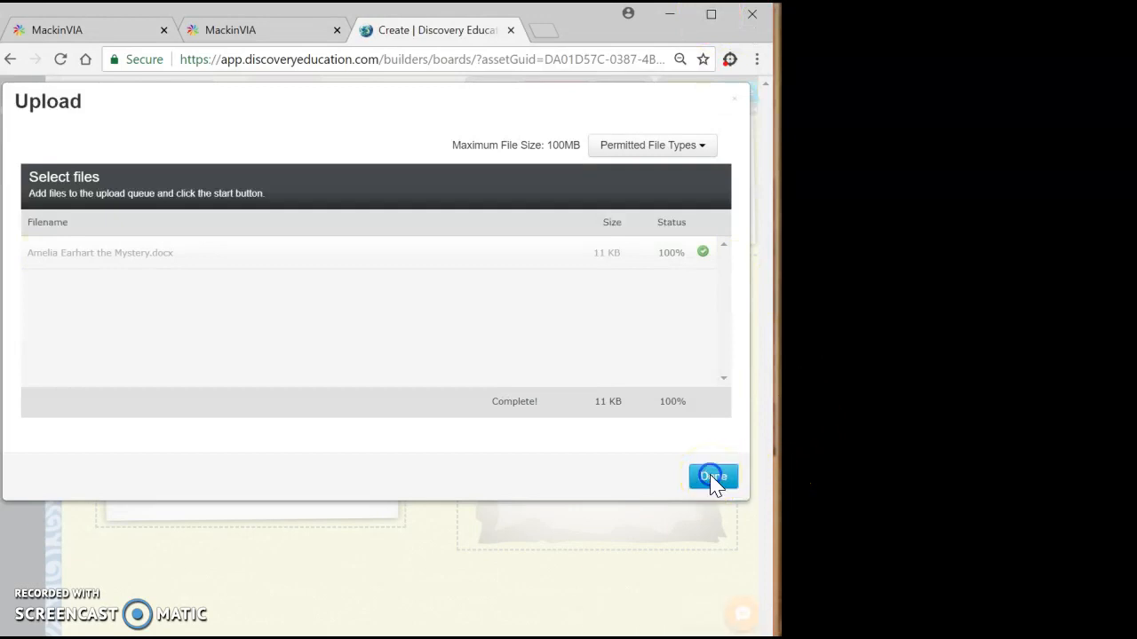
pyautogui.click(712, 15)
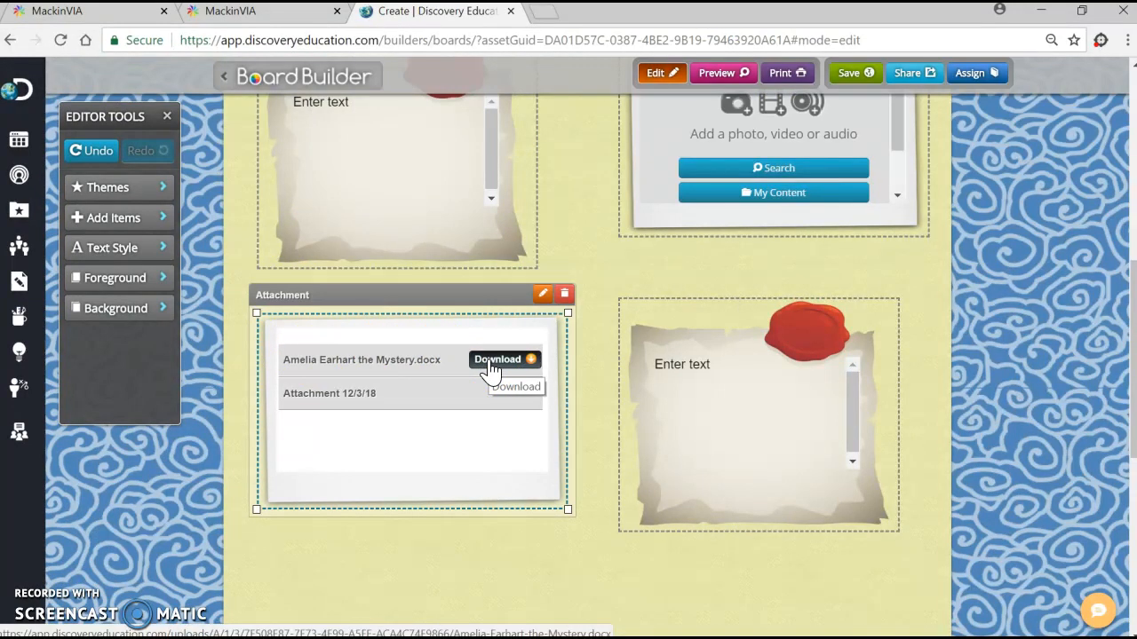
pyautogui.click(494, 364)
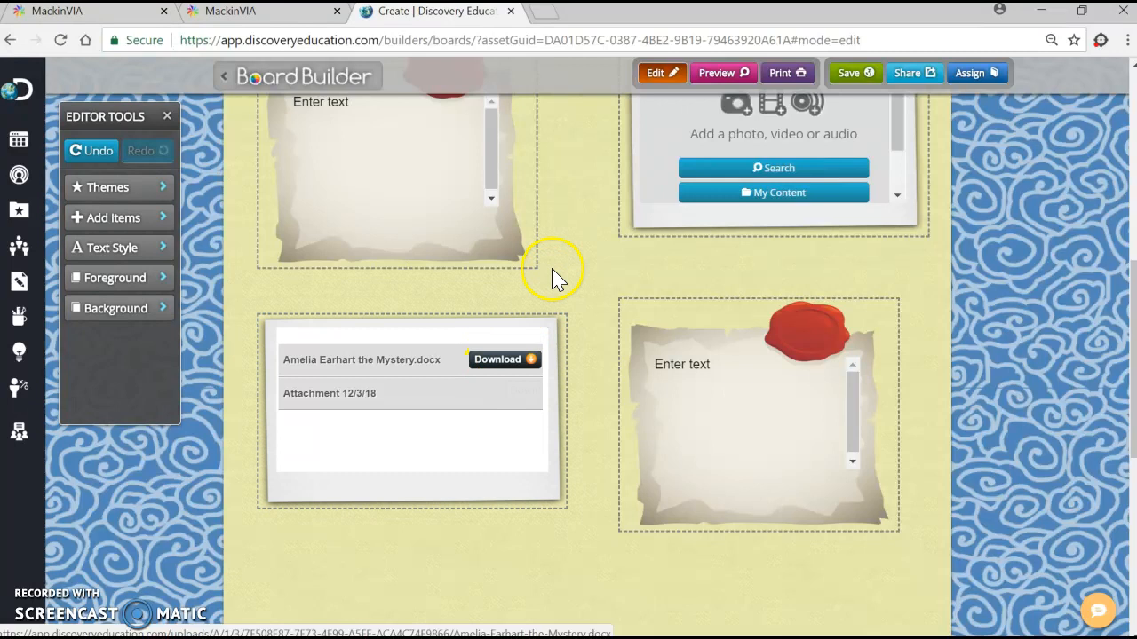
pyautogui.click(522, 395)
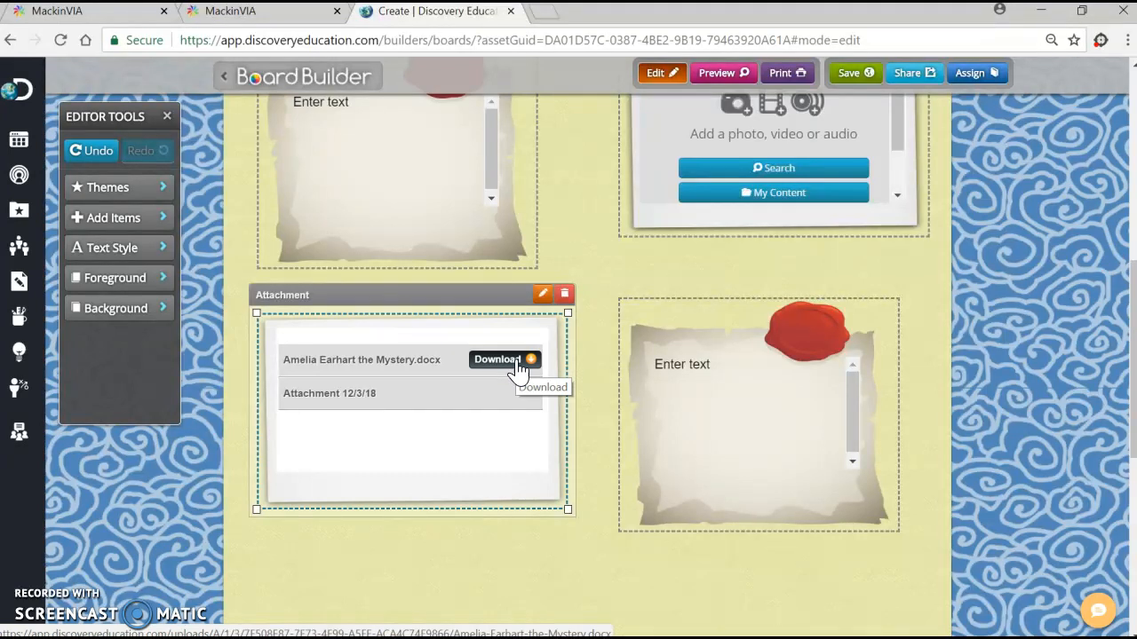
# Step: Search Discovery Education for "Amelia Earhart" from the first media box and limit the results to grades 3 - 5
pyautogui.scroll(10, 609, 249)
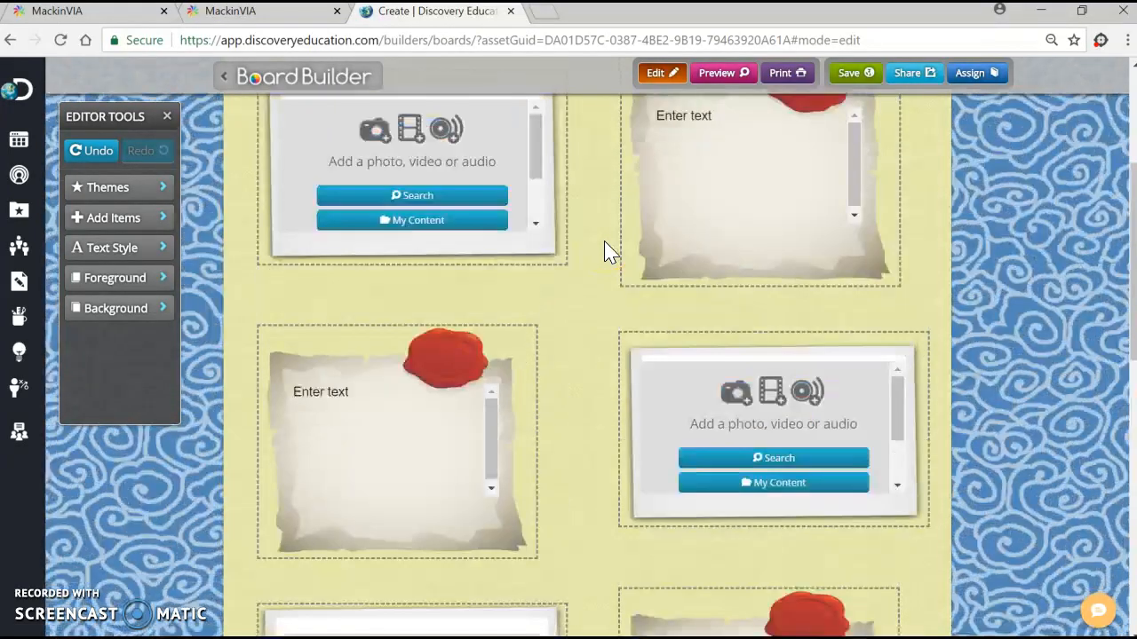
pyautogui.scroll(-3, 609, 253)
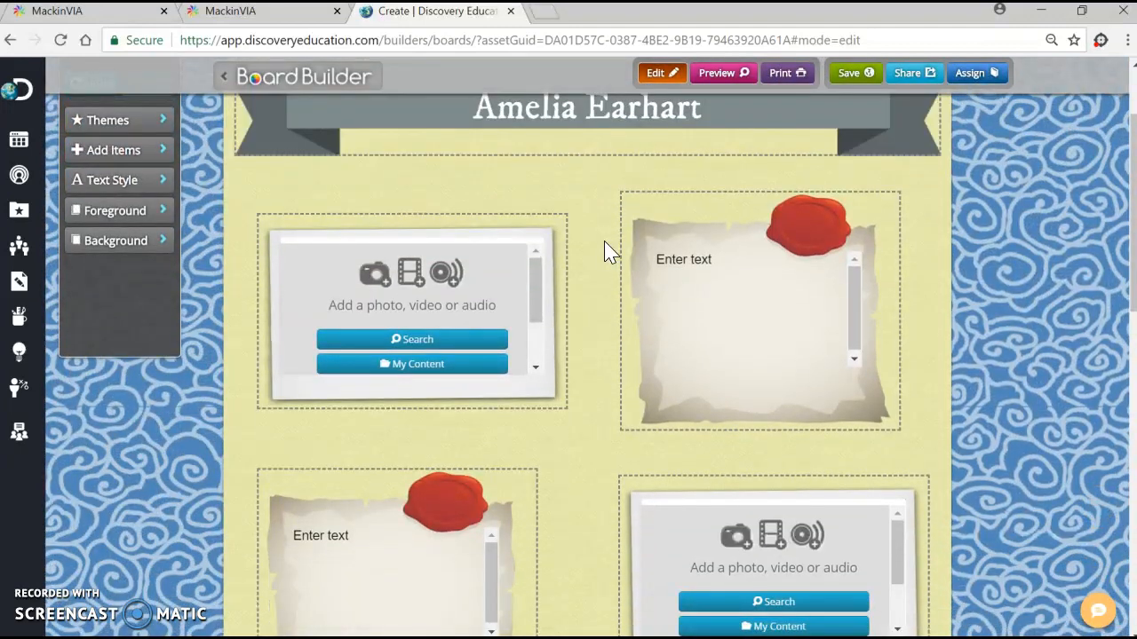
pyautogui.click(459, 346)
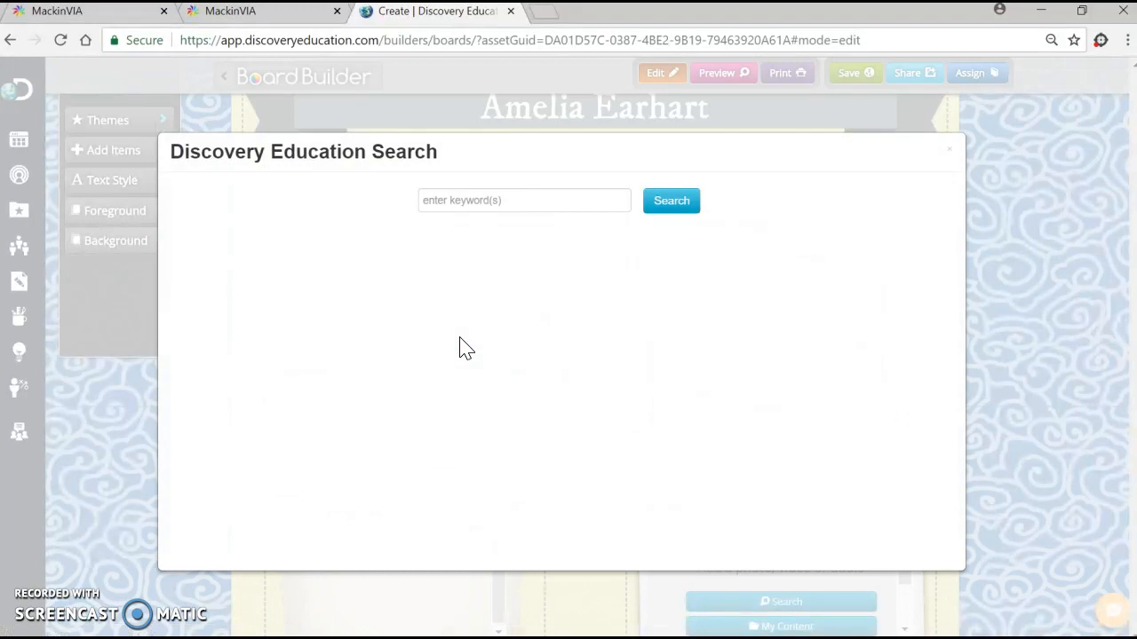
pyautogui.click(513, 203)
pyautogui.write('Amelia E')
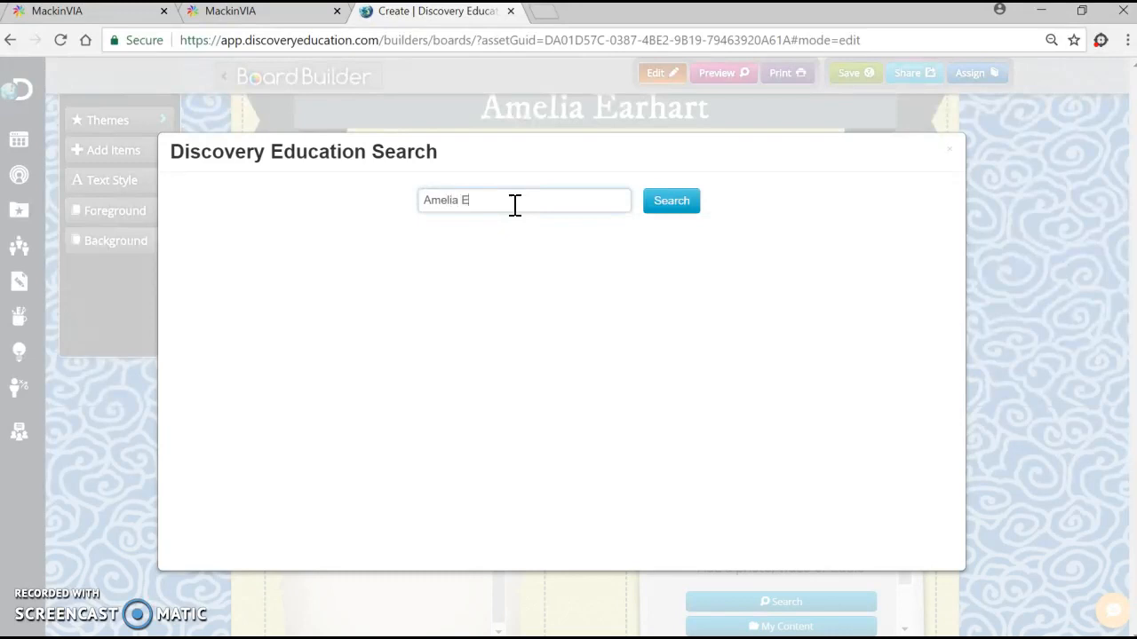
pyautogui.write('arhart')
pyautogui.click(657, 208)
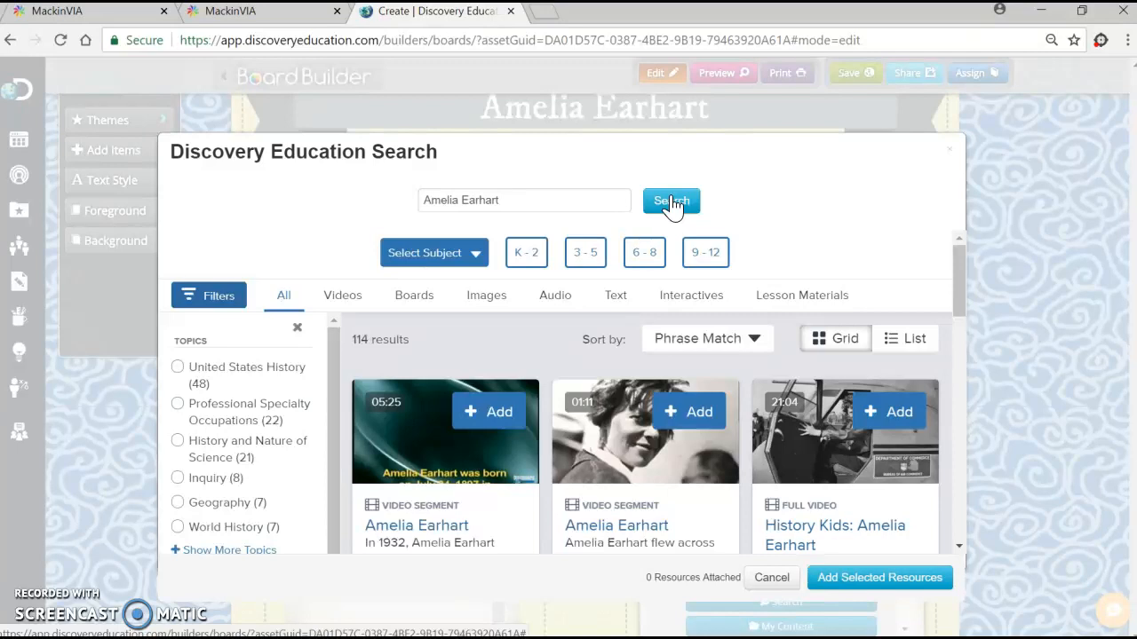
pyautogui.click(586, 254)
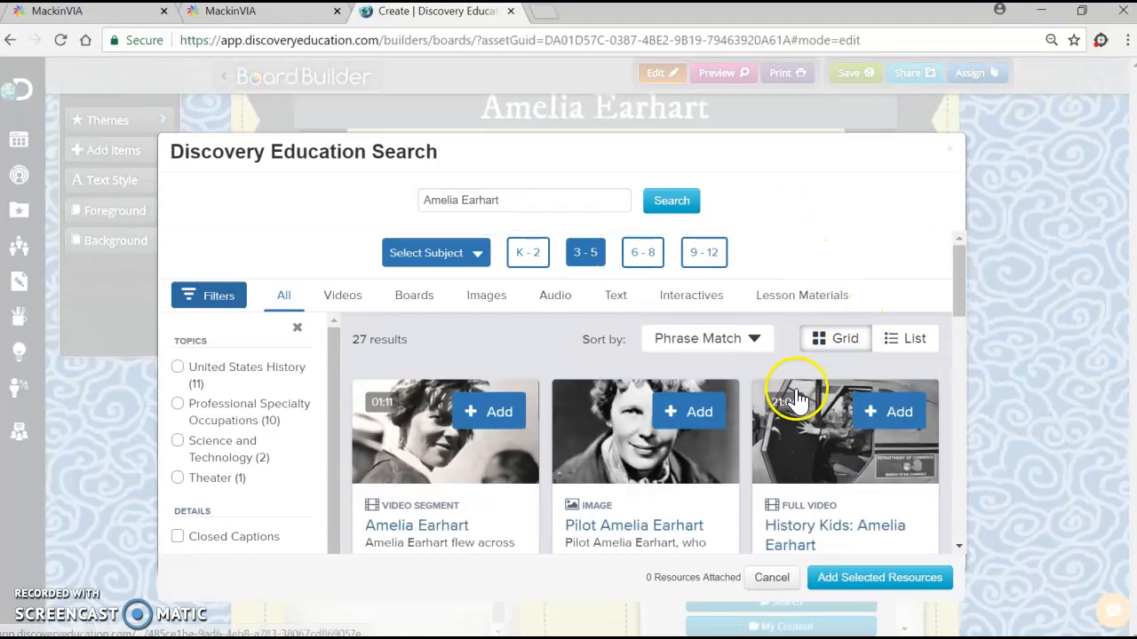
# Step: Browse the filtered videos, images, reading passages and boards for a resource suited to the media box
pyautogui.scroll(-5, 813, 382)
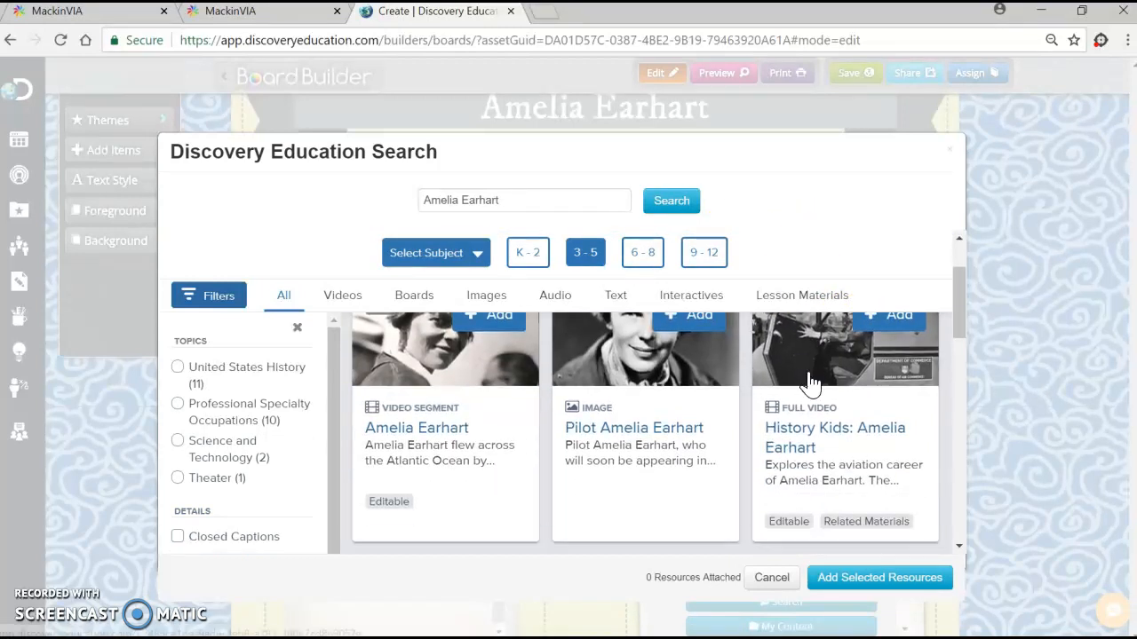
pyautogui.scroll(-4, 811, 381)
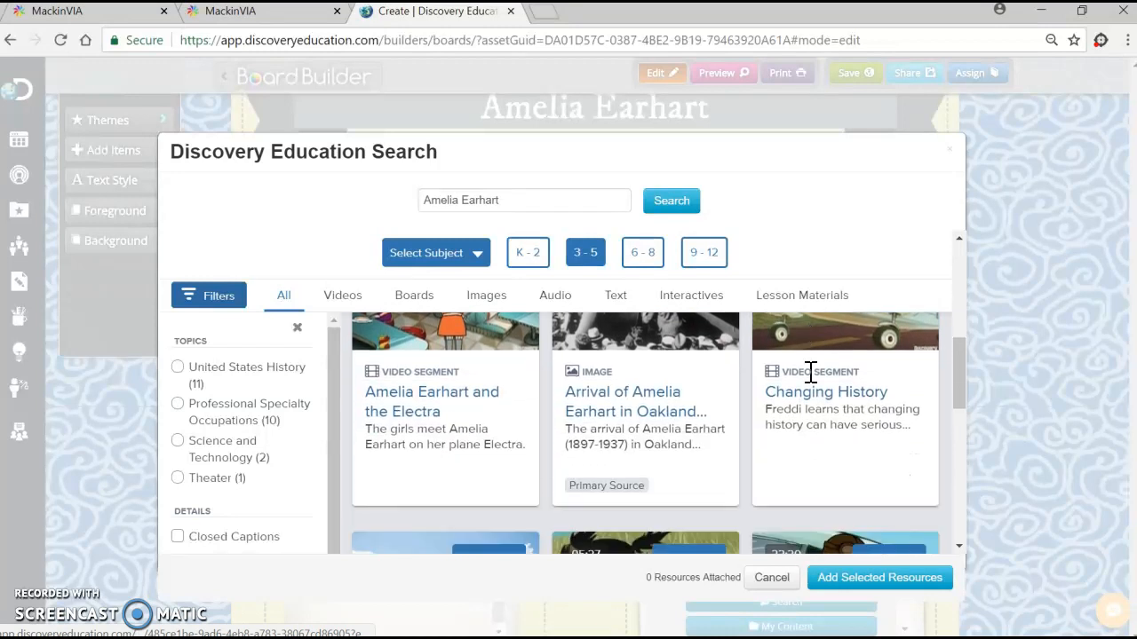
pyautogui.scroll(-4, 809, 373)
pyautogui.scroll(-4, 811, 373)
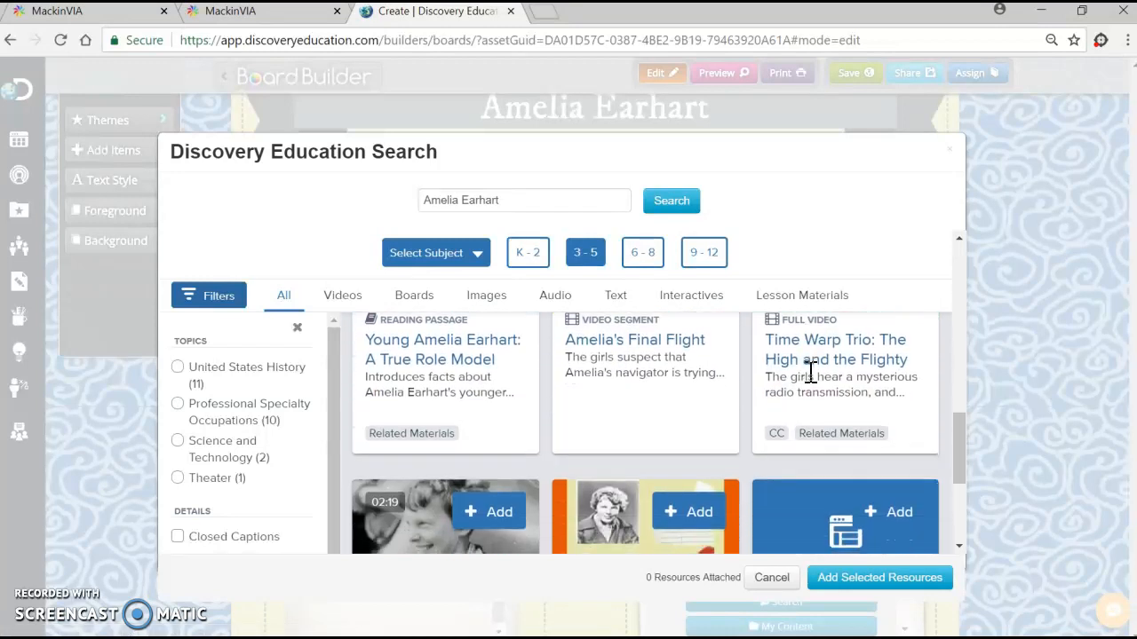
pyautogui.scroll(-4, 811, 373)
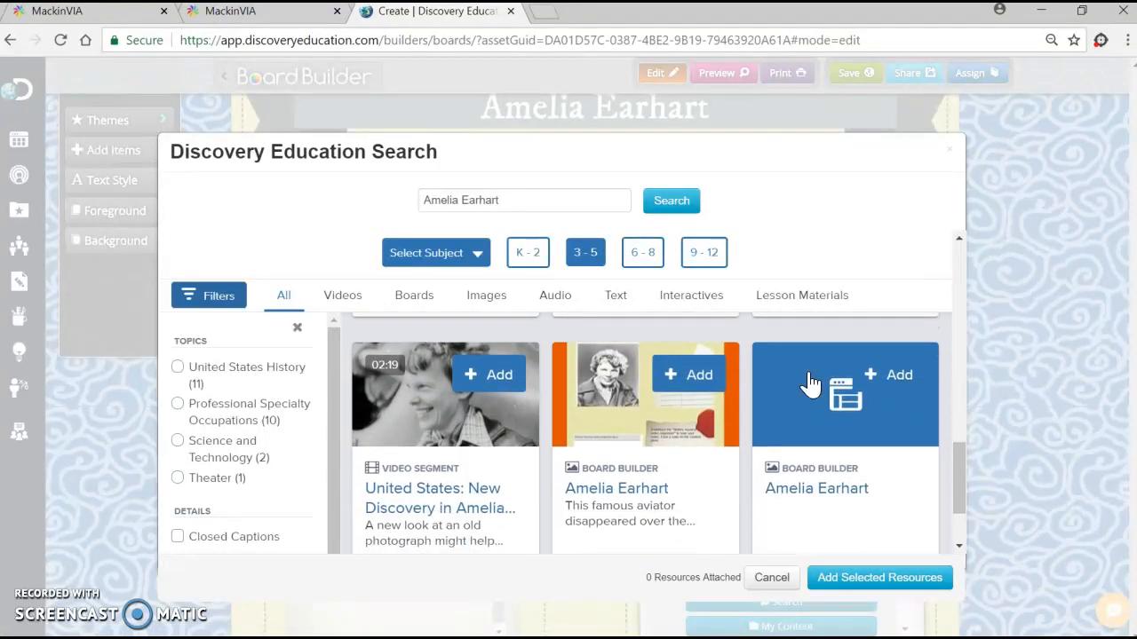
pyautogui.scroll(-1, 811, 382)
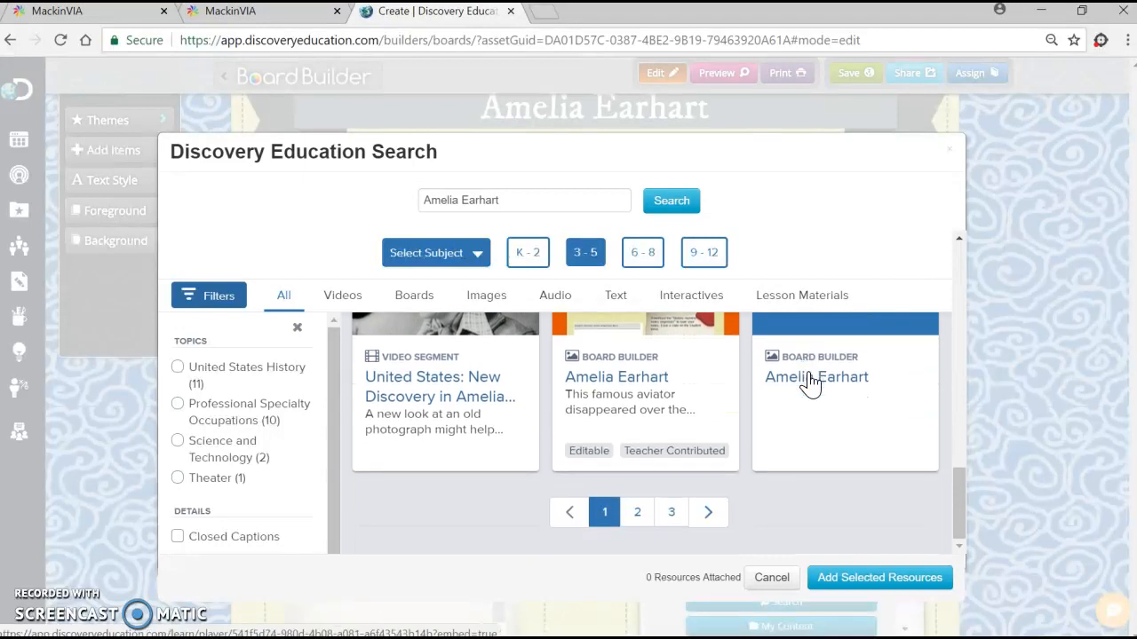
pyautogui.scroll(3, 810, 382)
pyautogui.scroll(4, 811, 382)
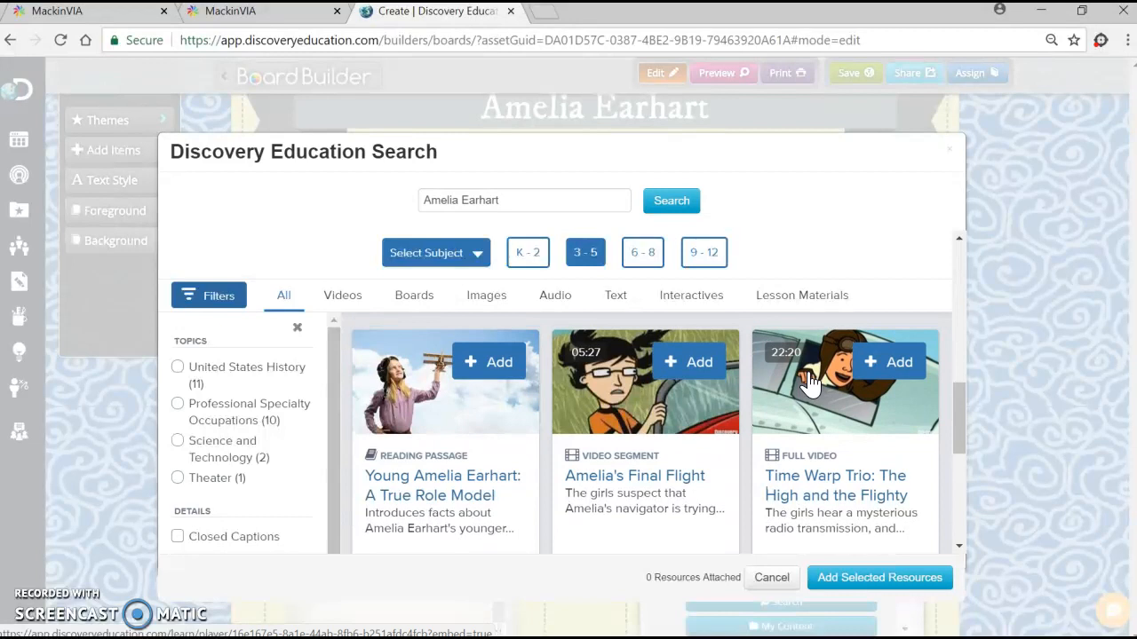
# Step: Add the 01:11 "Amelia Earhart" video segment from the search results to the media box below the headline
pyautogui.scroll(1, 810, 383)
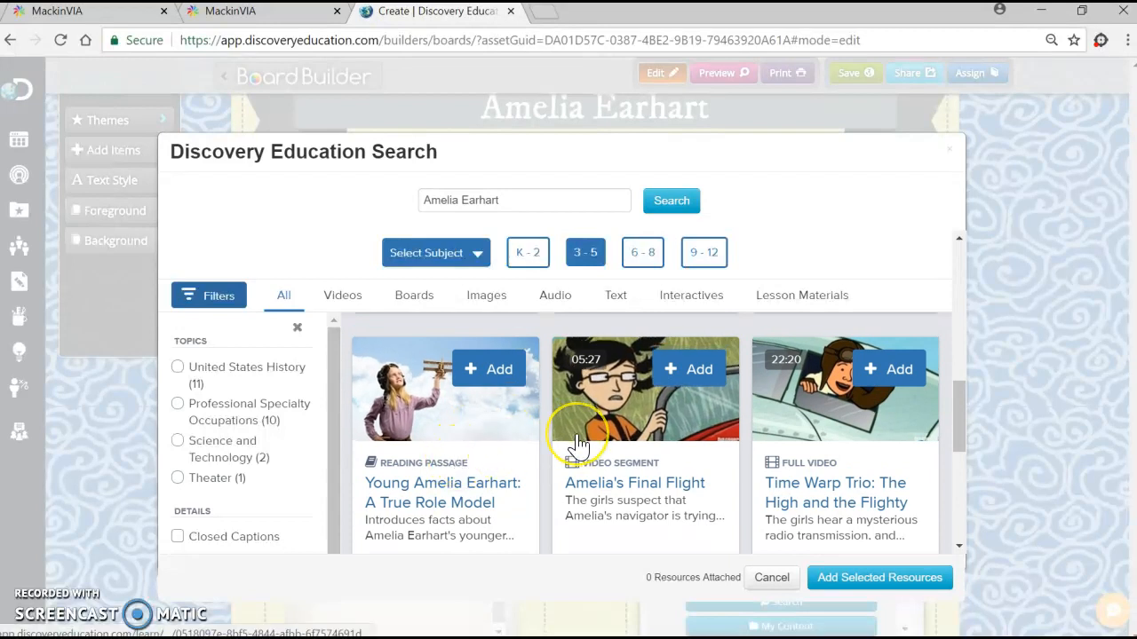
pyautogui.scroll(-5, 574, 449)
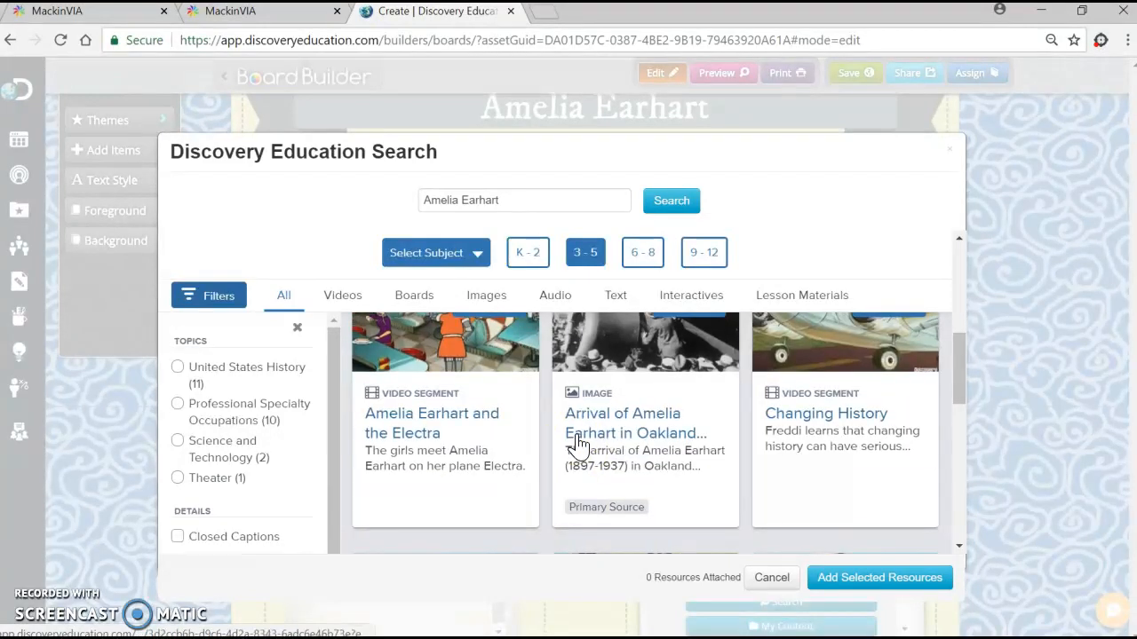
pyautogui.scroll(2, 577, 444)
pyautogui.click(611, 480)
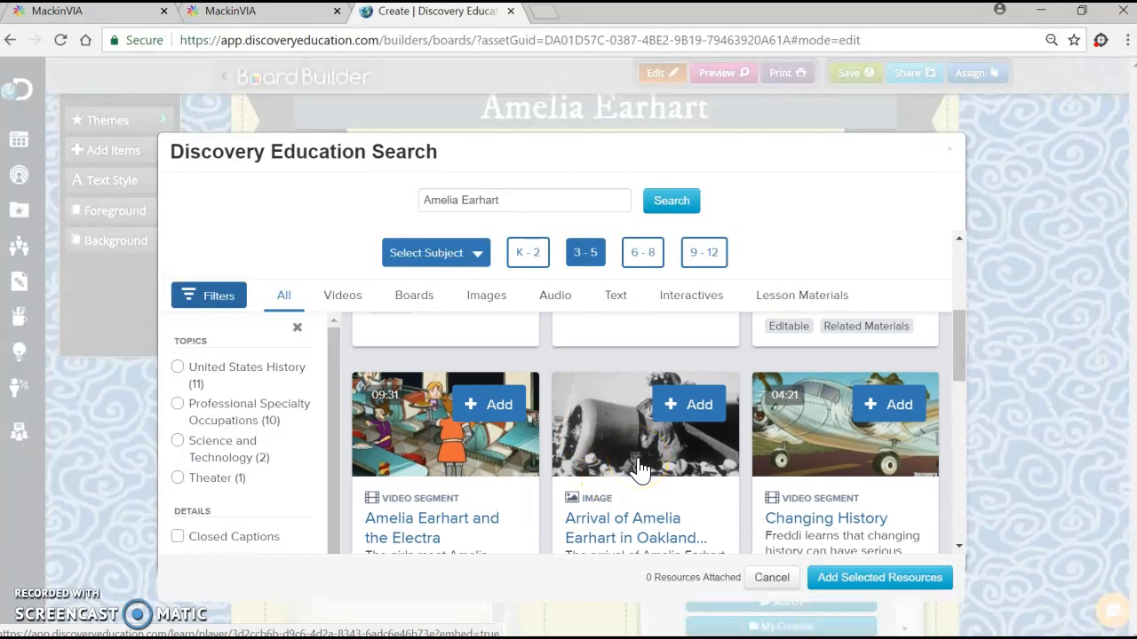
pyautogui.scroll(4, 640, 468)
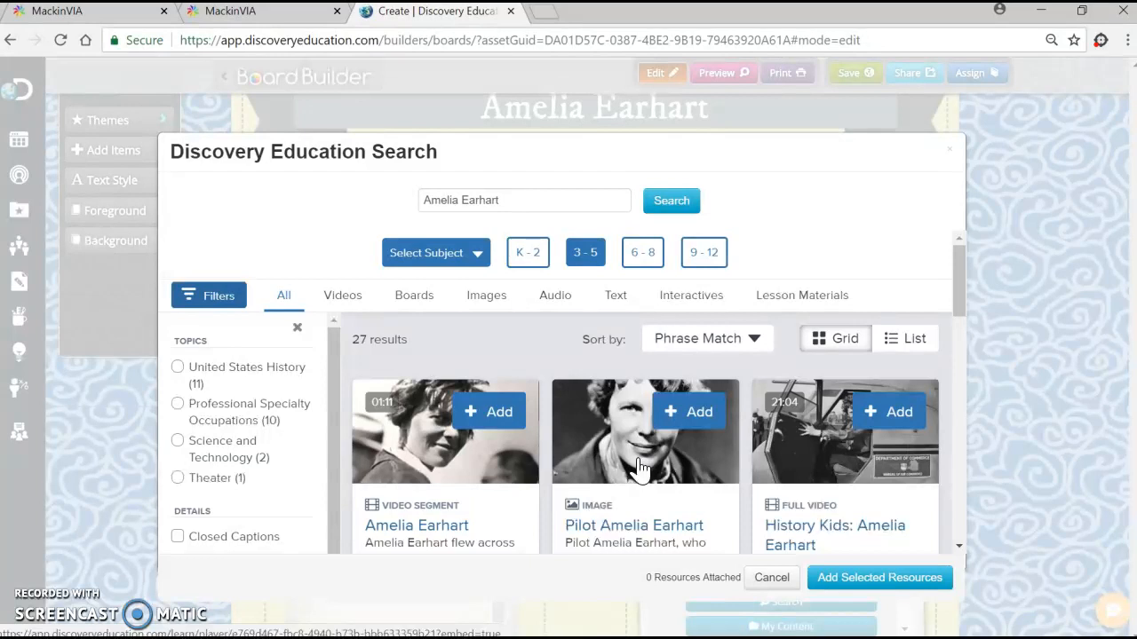
pyautogui.click(497, 414)
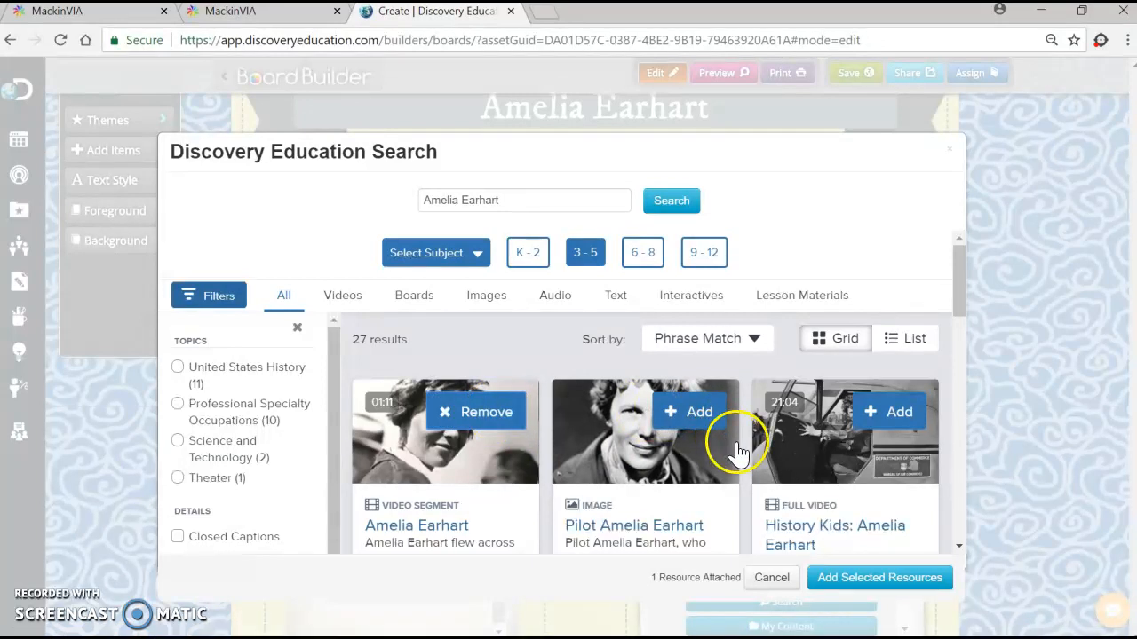
pyautogui.click(843, 582)
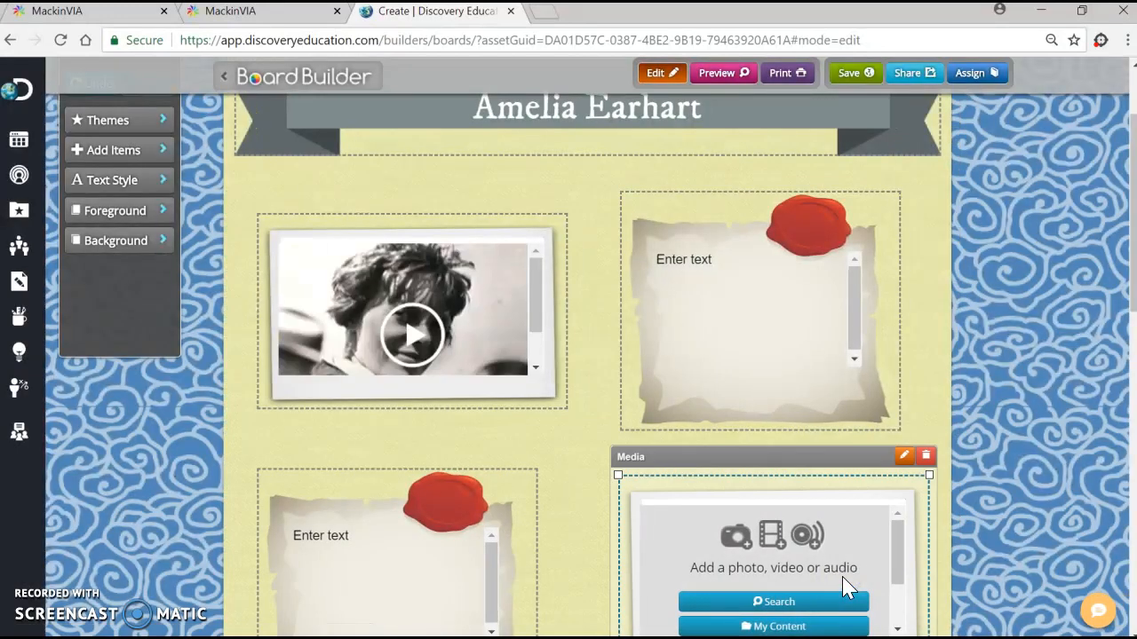
# Step: Enlarge the video's media box and move the text box beneath it down to make room
pyautogui.click(408, 343)
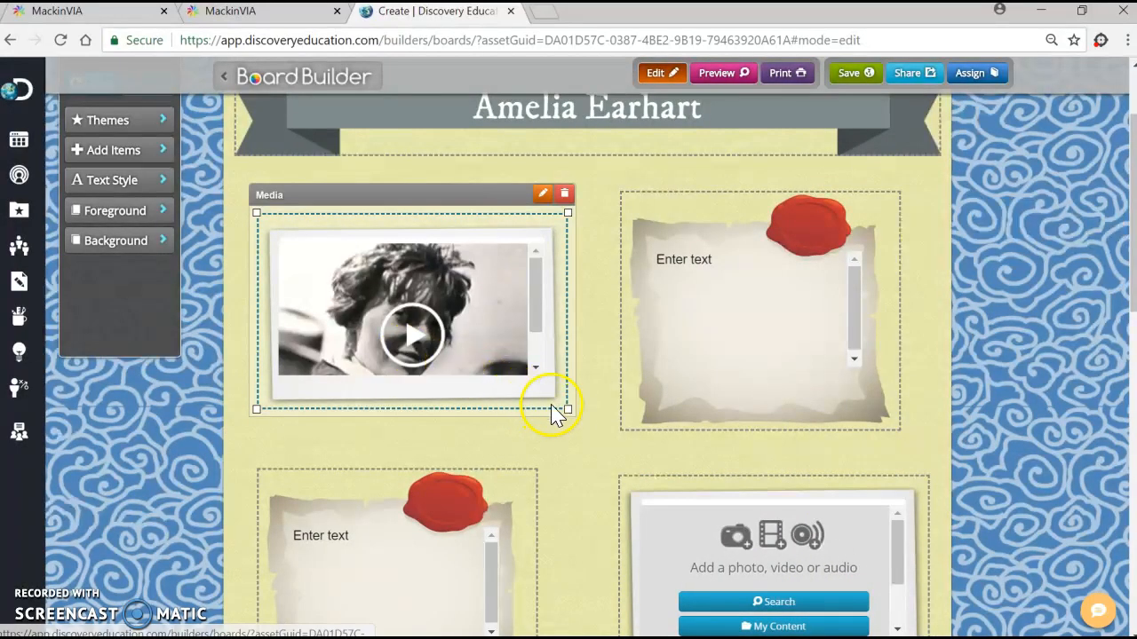
pyautogui.moveTo(565, 410); pyautogui.dragTo(580, 454)
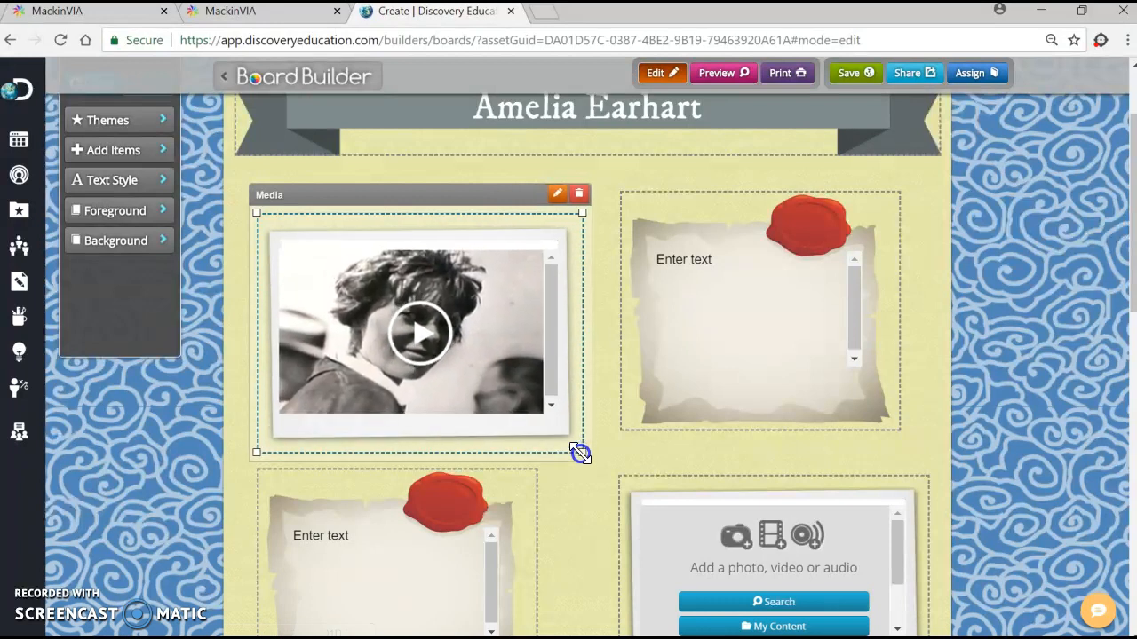
pyautogui.click(473, 495)
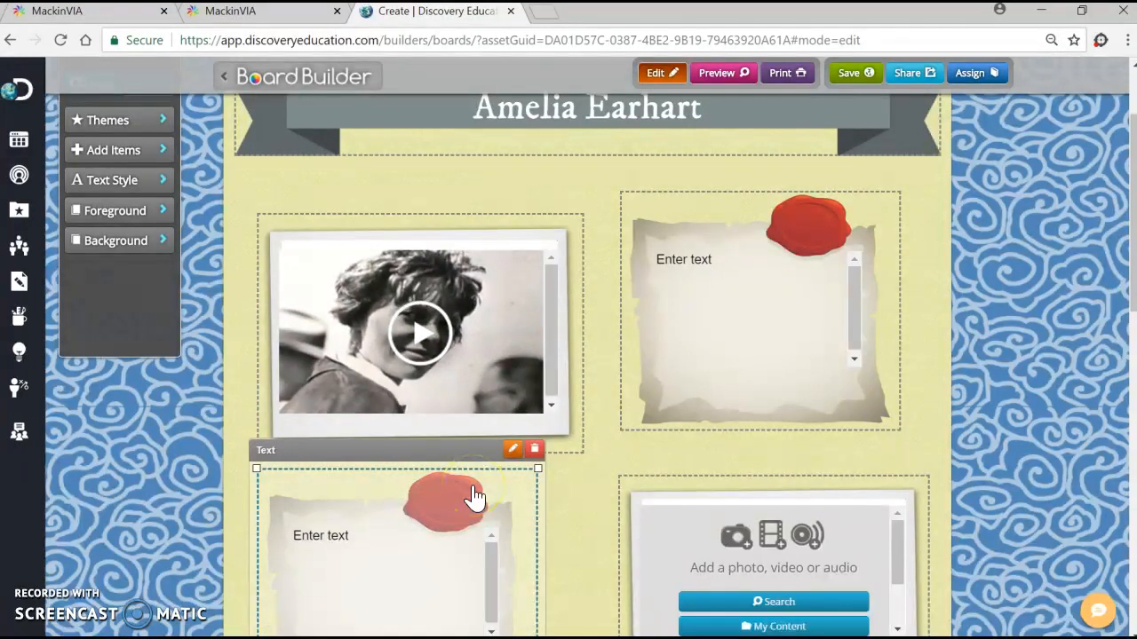
pyautogui.moveTo(471, 443); pyautogui.dragTo(471, 477)
pyautogui.click(573, 342)
pyautogui.click(590, 444)
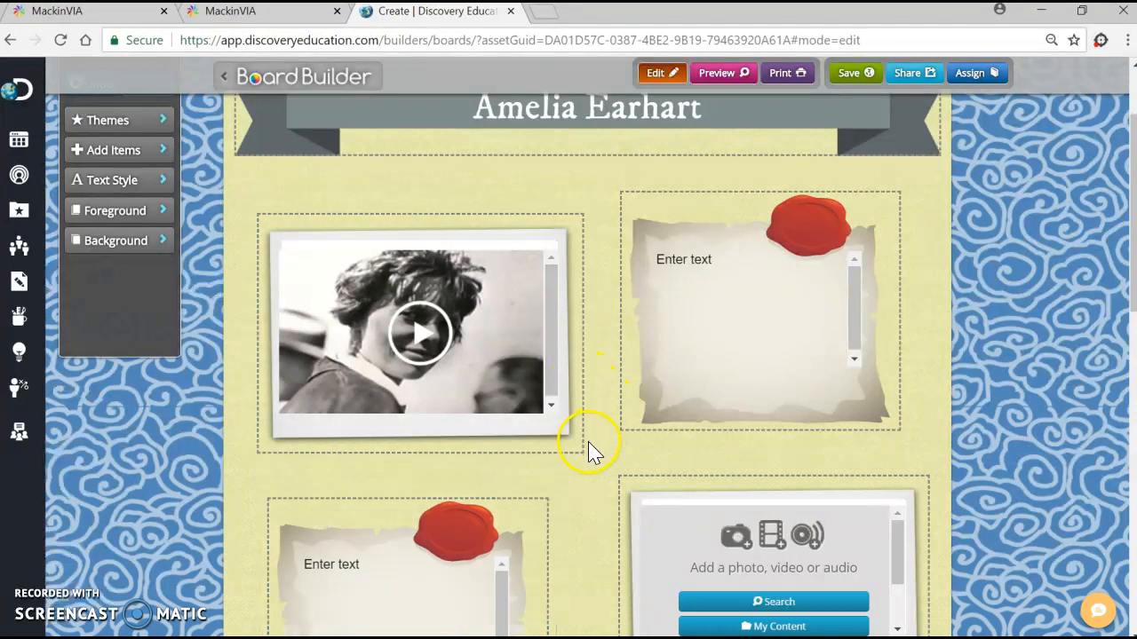
pyautogui.click(524, 435)
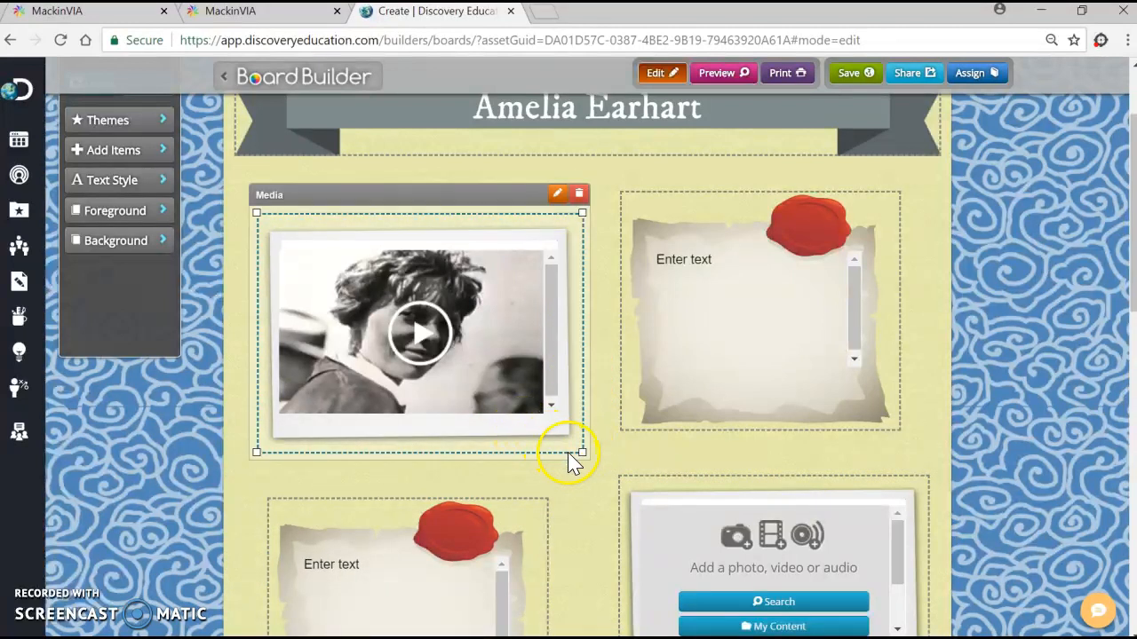
pyautogui.moveTo(578, 451); pyautogui.dragTo(580, 467)
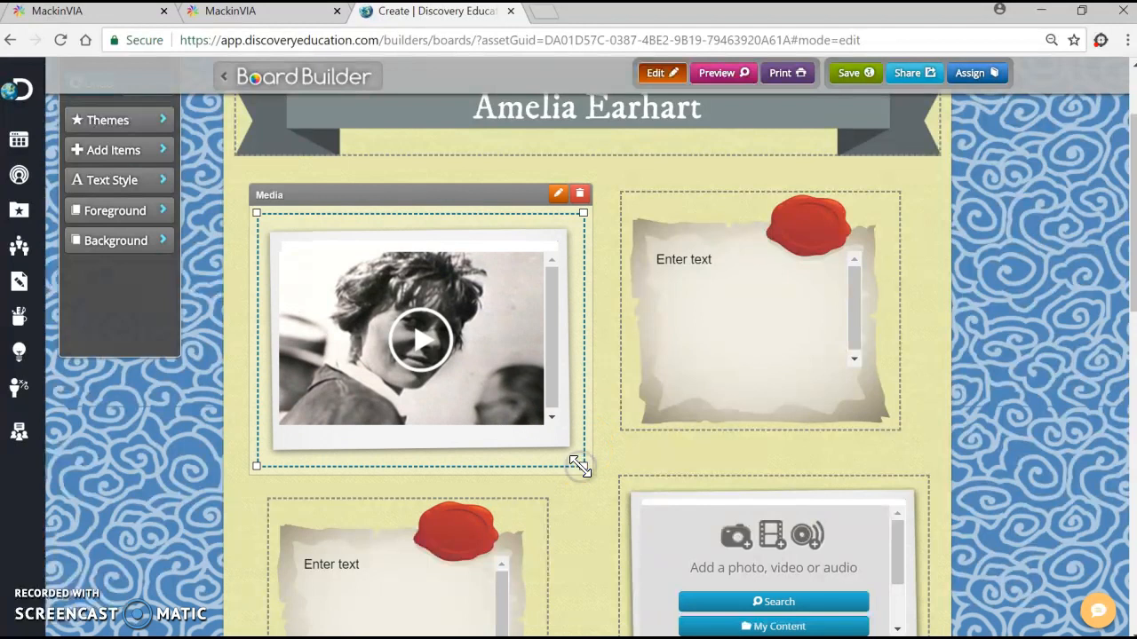
pyautogui.click(604, 485)
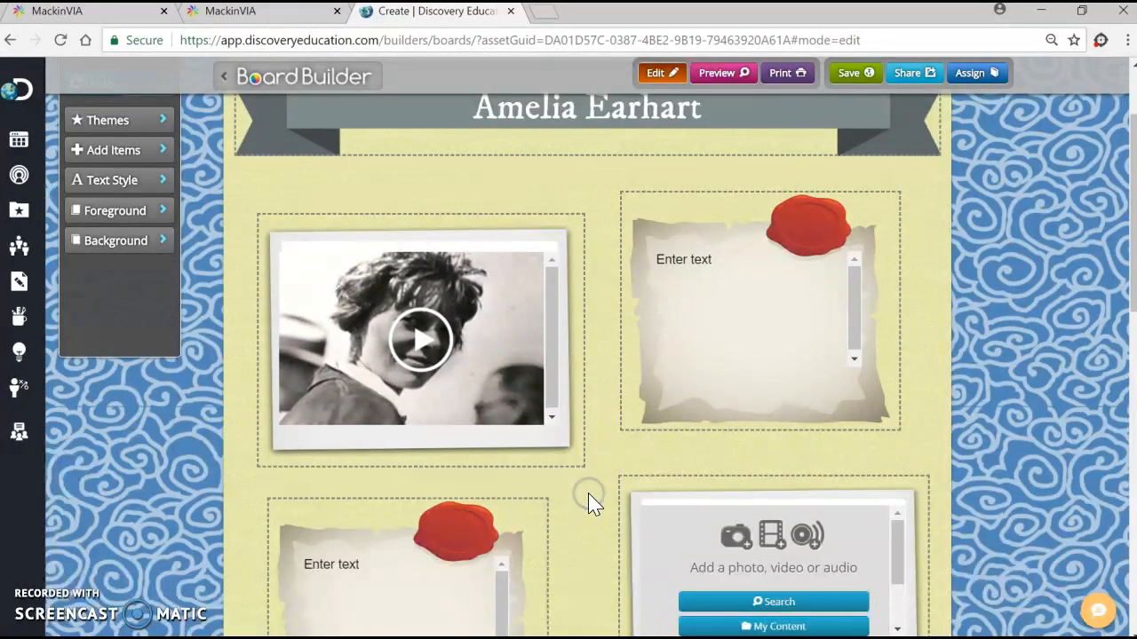
# Step: Search Discovery Education for "Amelia Earhart" from the empty media box and limit the results to images
pyautogui.scroll(-3, 594, 504)
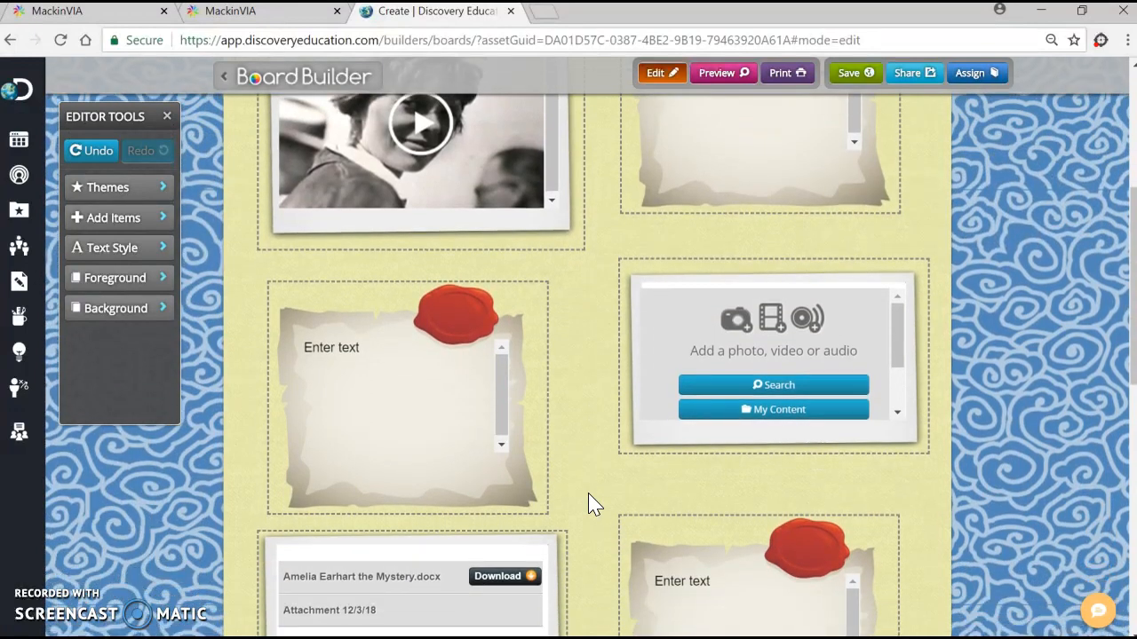
pyautogui.click(736, 382)
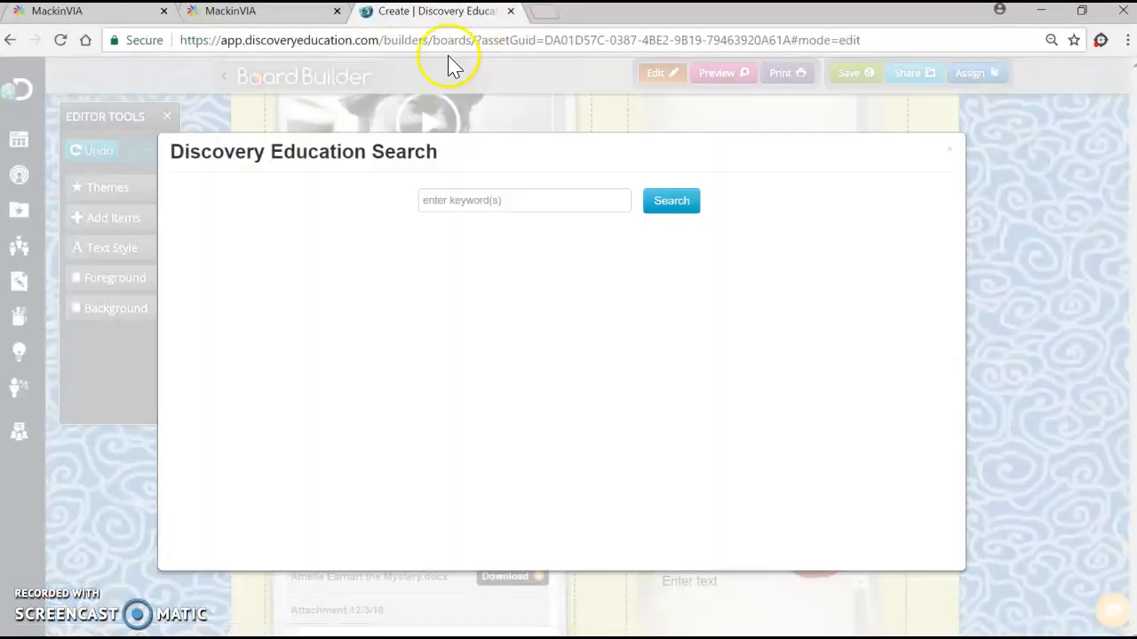
pyautogui.click(451, 203)
pyautogui.write('Amelia')
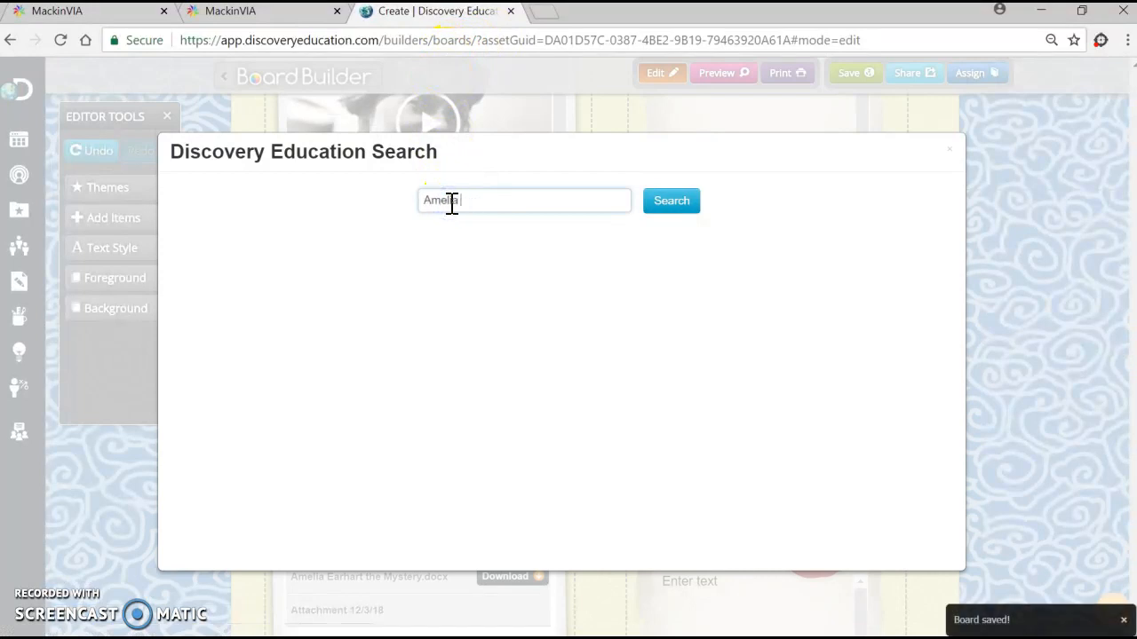
pyautogui.write(' Earhart')
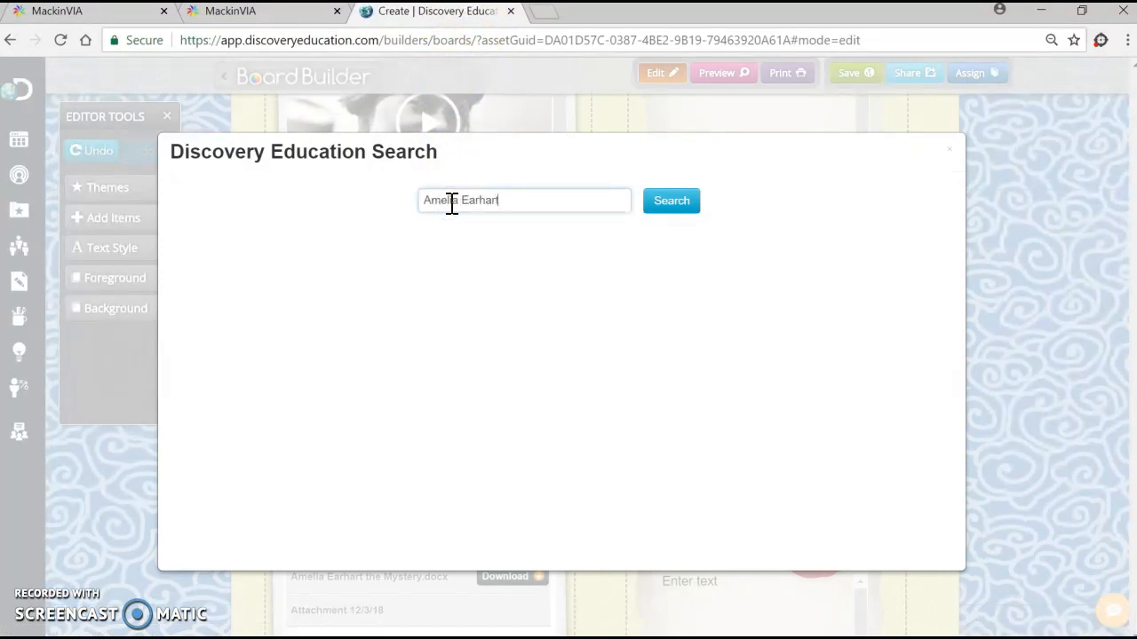
pyautogui.click(686, 202)
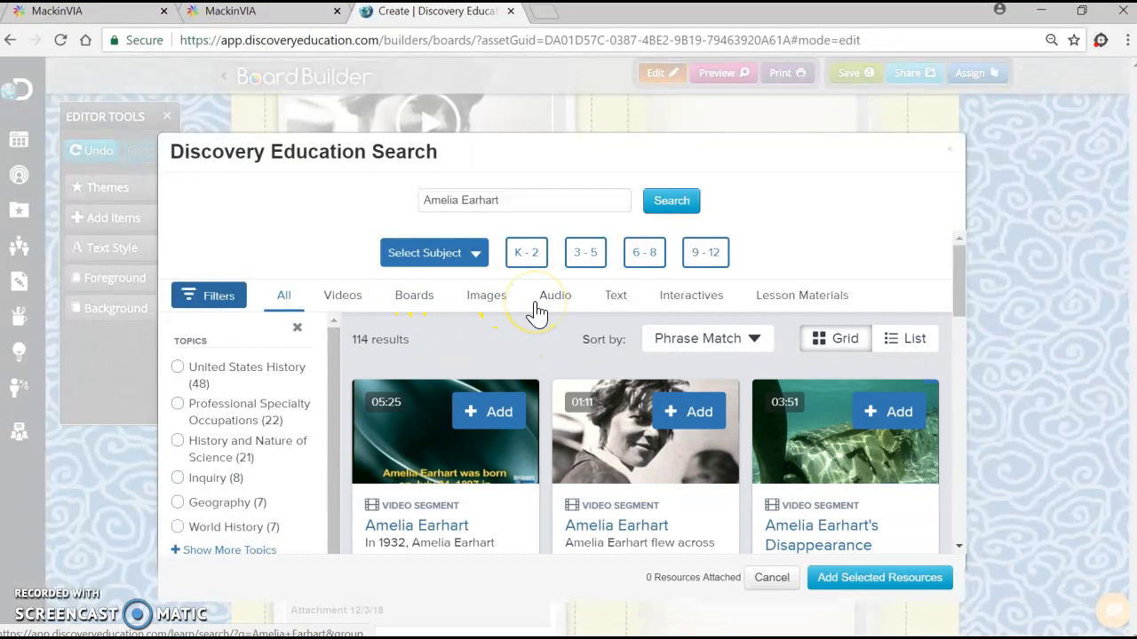
pyautogui.click(488, 300)
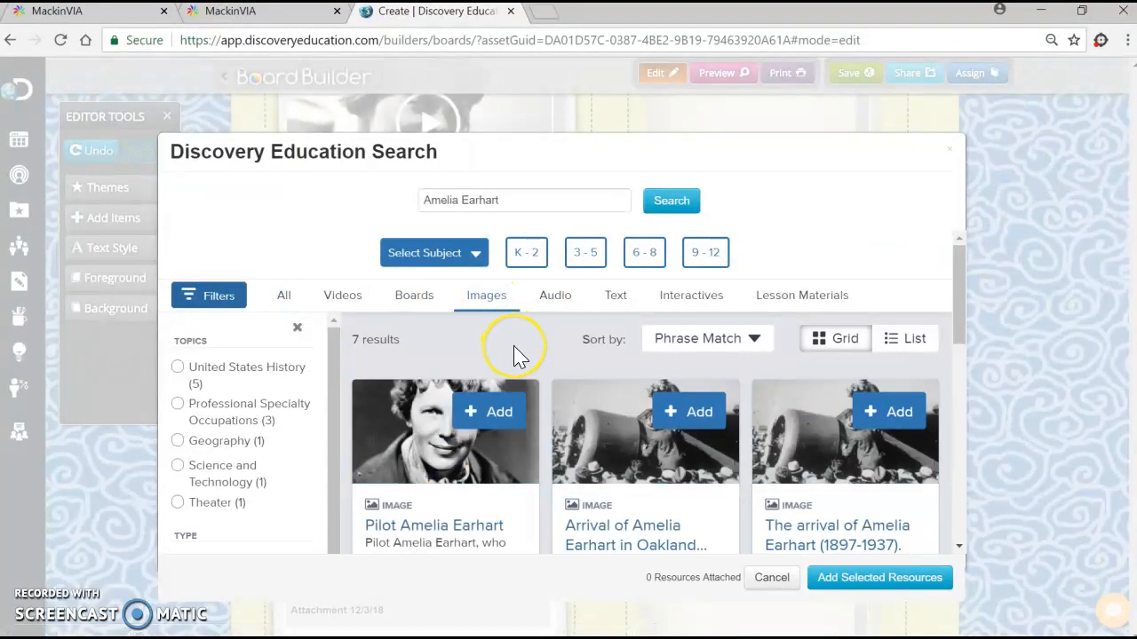
# Step: Add the "Pilot Amelia Earhart" and "Arrival of Amelia Earhart in Oakland" images to the board
pyautogui.scroll(-1, 510, 342)
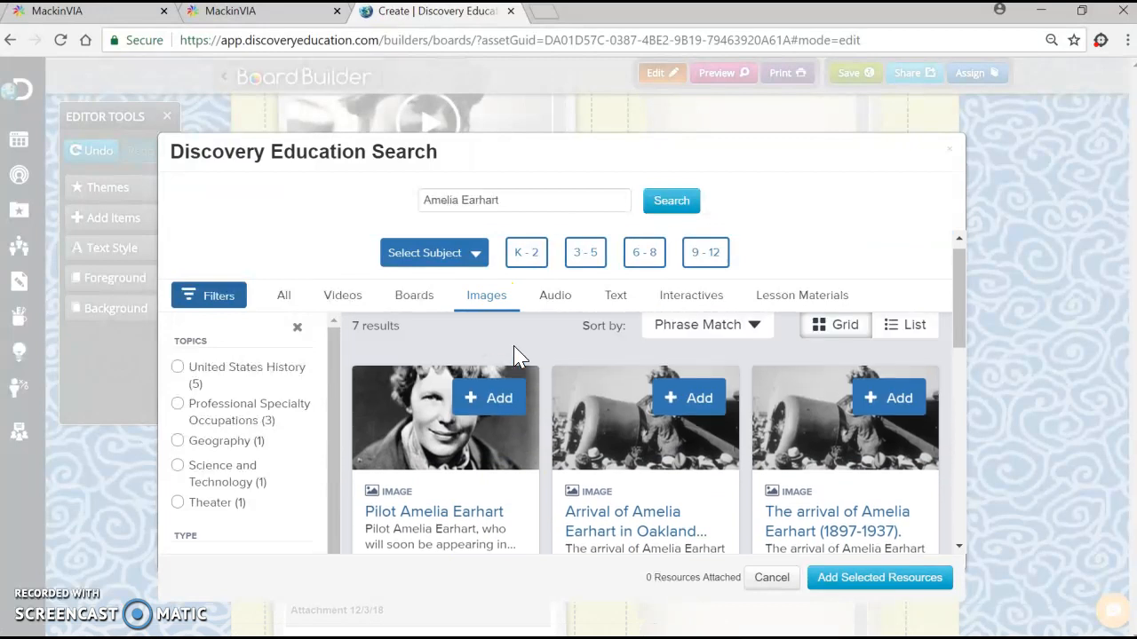
pyautogui.click(495, 398)
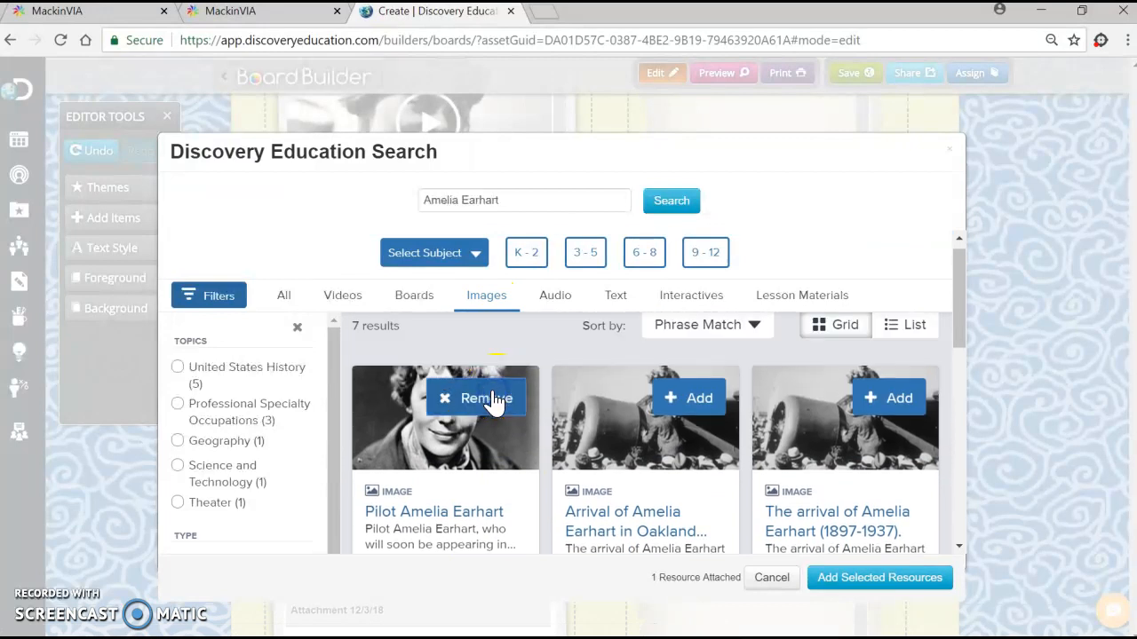
pyautogui.click(685, 398)
pyautogui.scroll(-1, 688, 404)
pyautogui.scroll(-6, 689, 404)
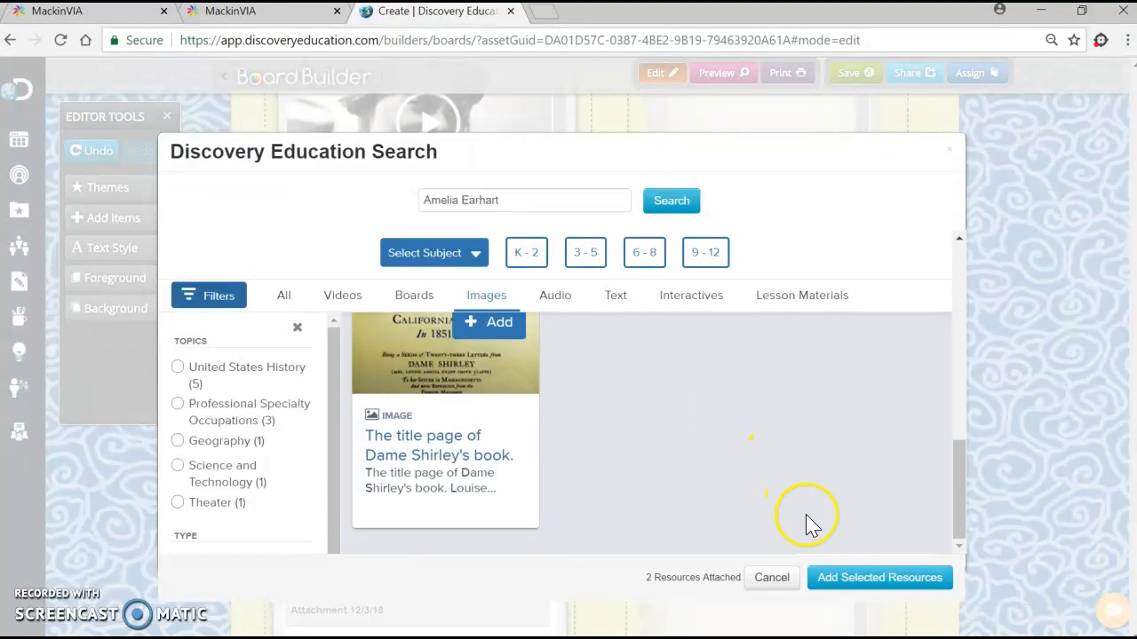
pyautogui.click(862, 579)
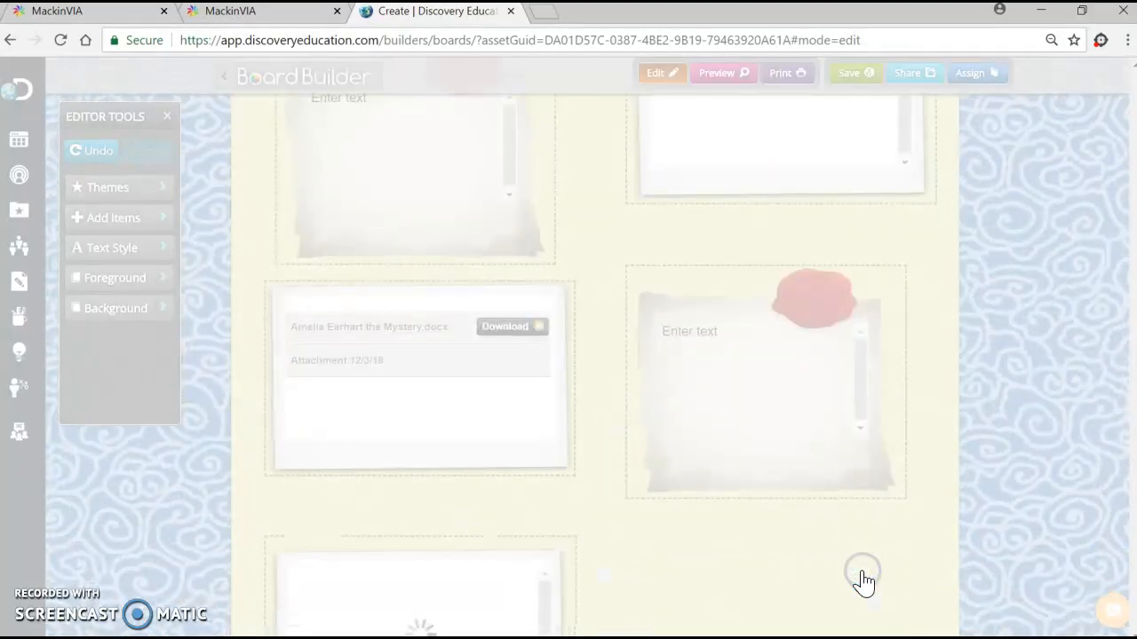
# Step: Enlarge the pilot portrait's media box and move the text box below it down to free up space
pyautogui.scroll(10, 726, 401)
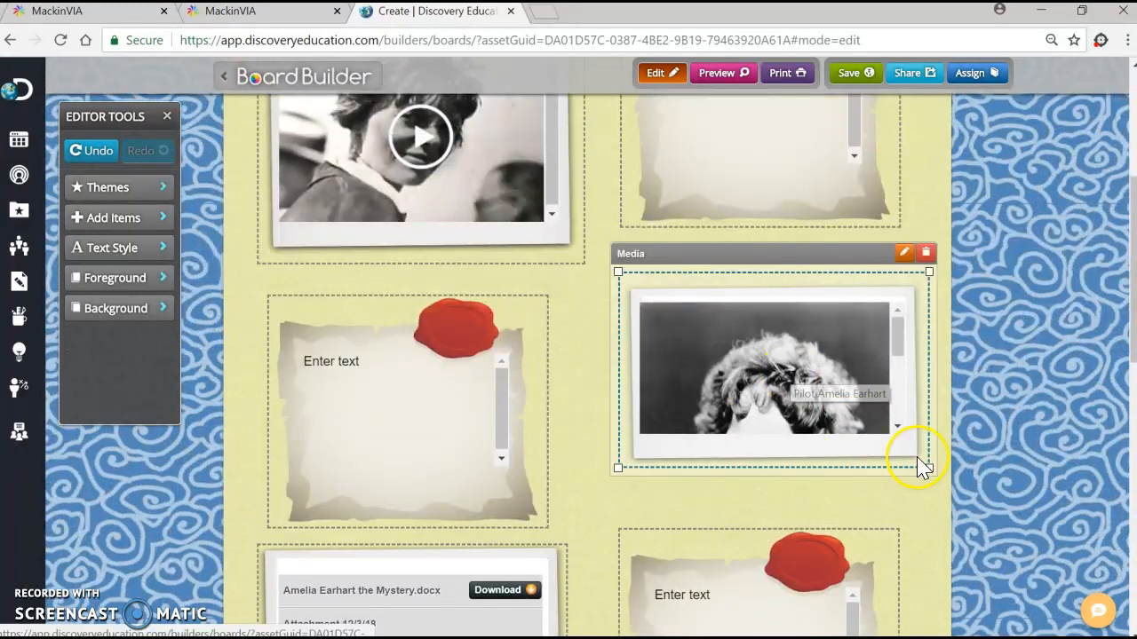
pyautogui.moveTo(929, 466); pyautogui.dragTo(929, 525)
pyautogui.scroll(-2, 797, 563)
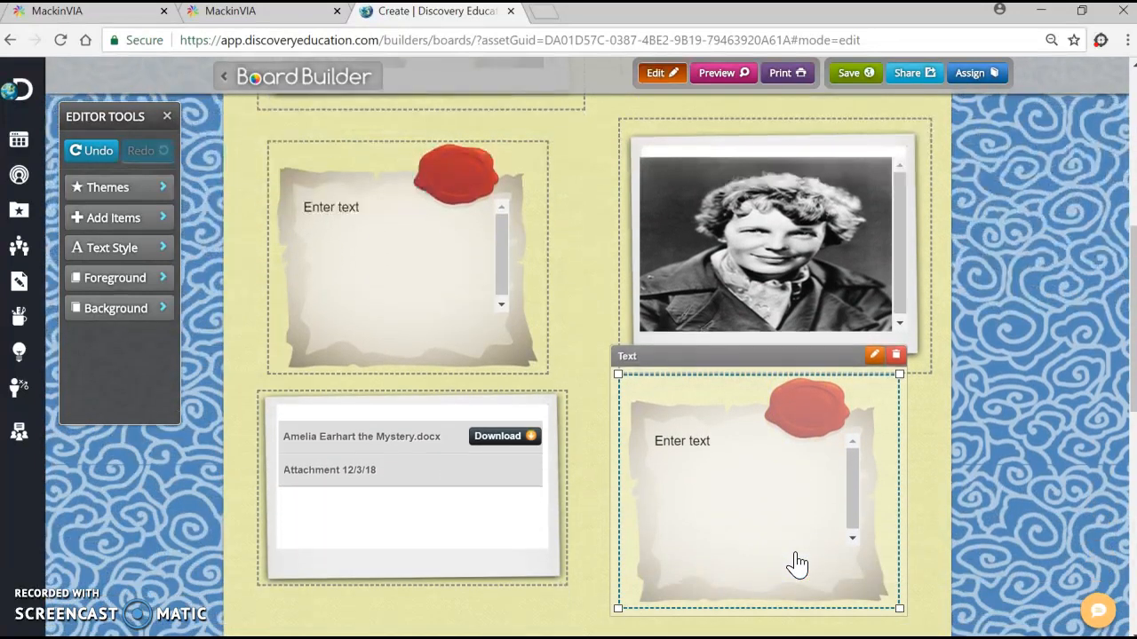
pyautogui.click(788, 525)
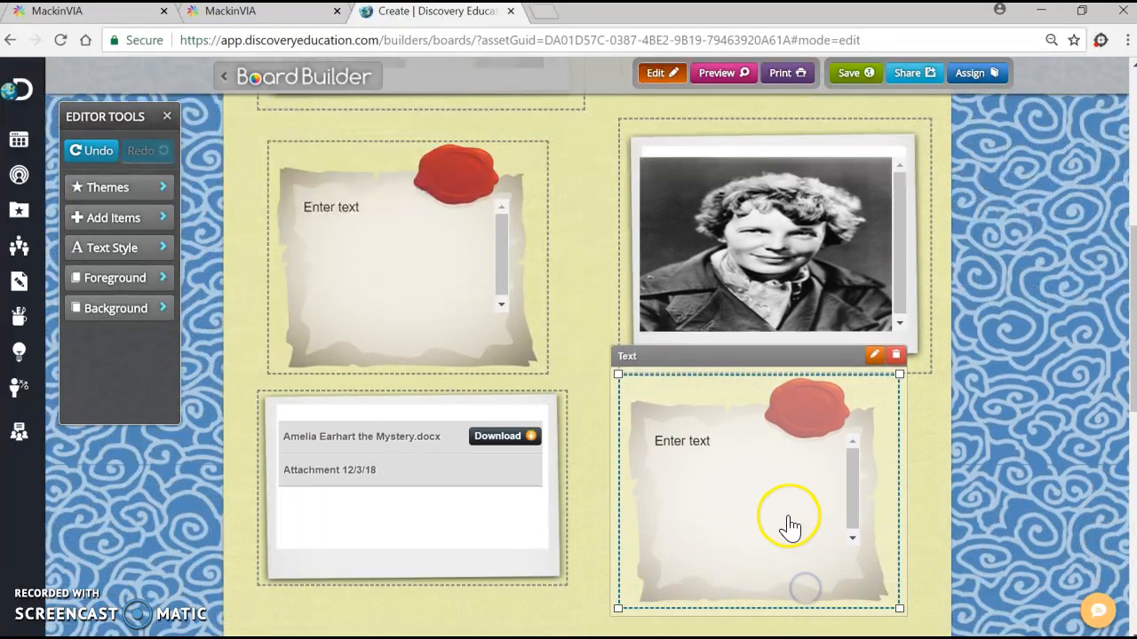
pyautogui.moveTo(774, 358); pyautogui.dragTo(790, 448)
pyautogui.click(791, 333)
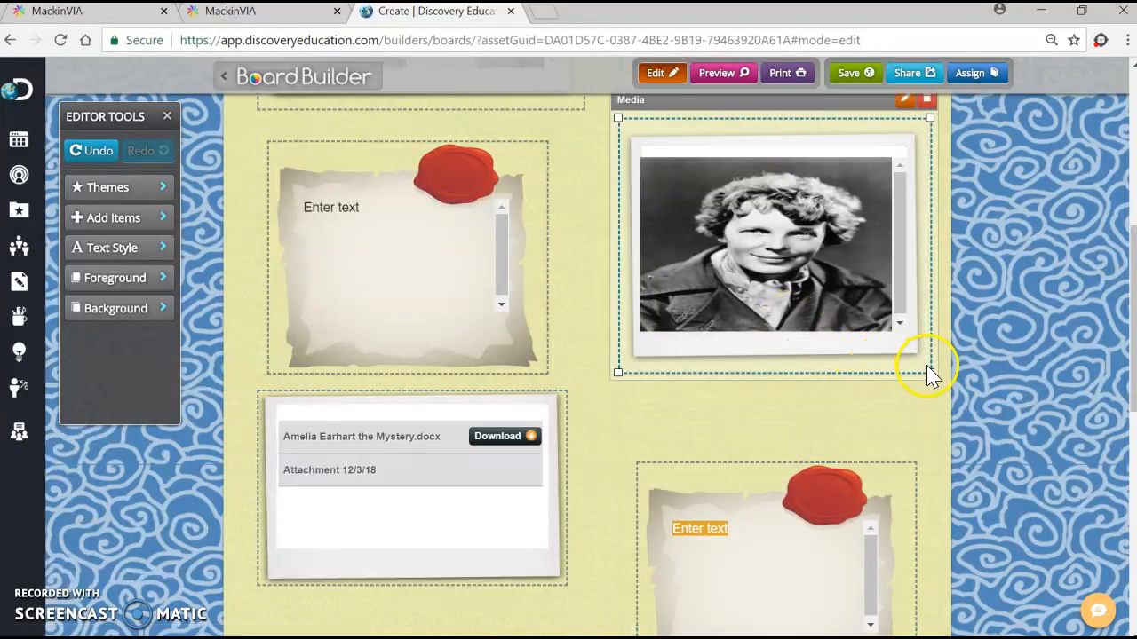
# Step: Extend the portrait's media box further down and enlarge the Oakland arrival image box at the end of the board
pyautogui.moveTo(929, 371); pyautogui.dragTo(932, 424)
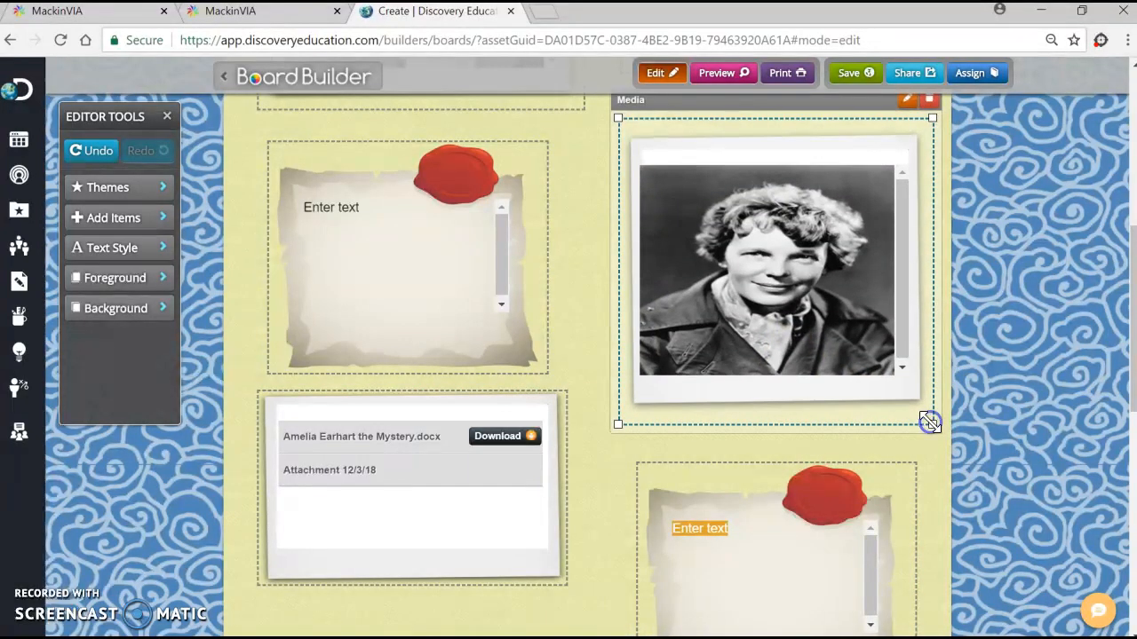
pyautogui.scroll(-3, 589, 495)
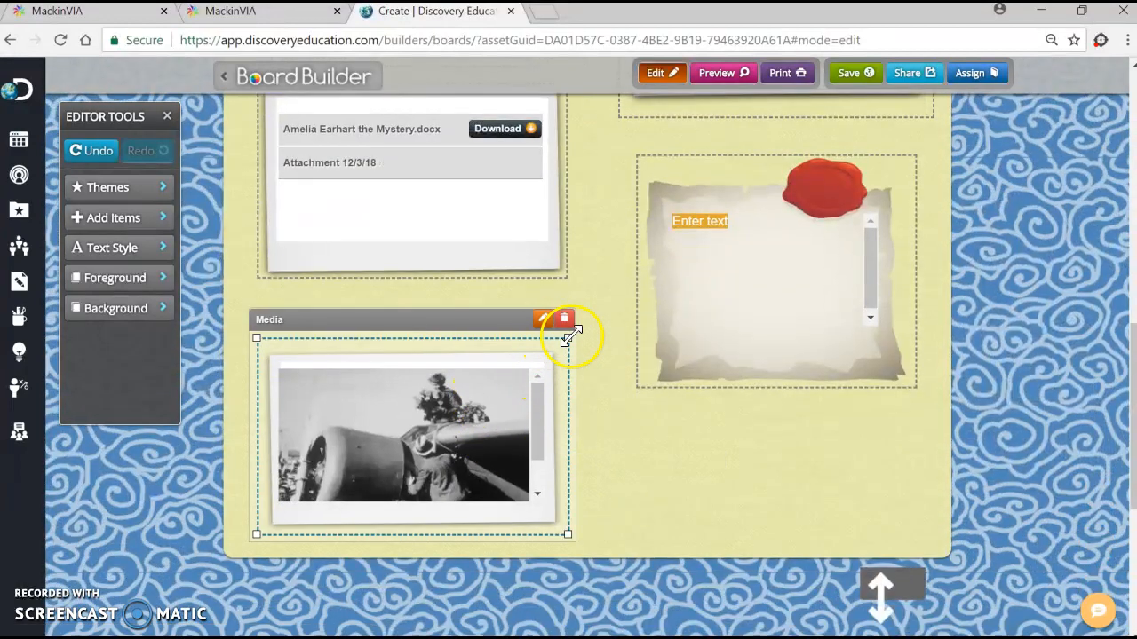
pyautogui.moveTo(566, 339); pyautogui.dragTo(586, 312)
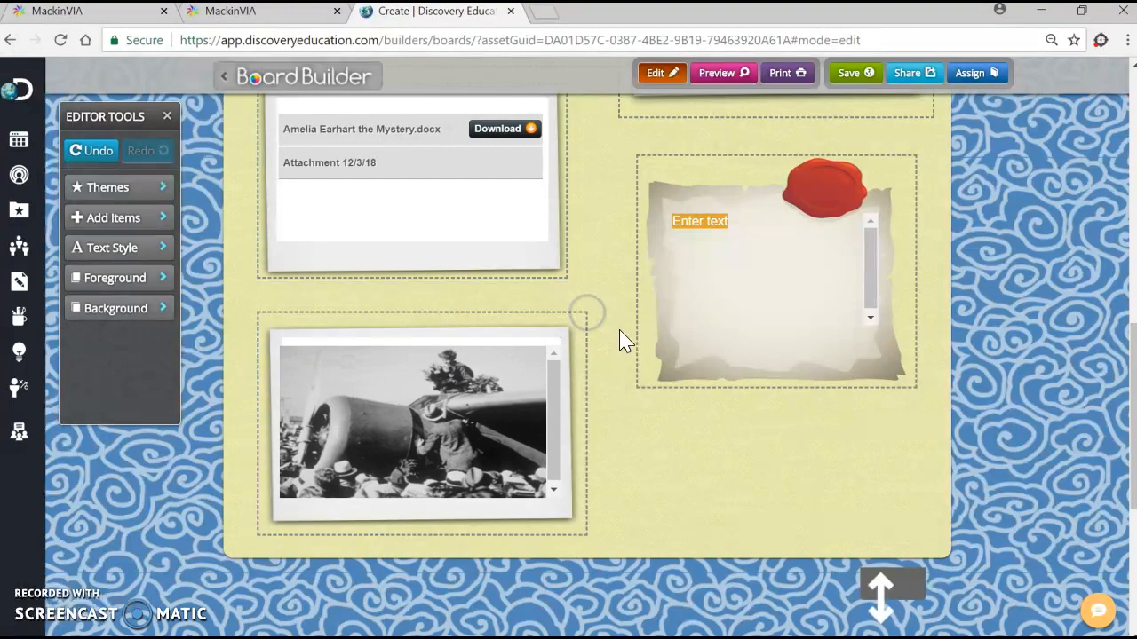
# Step: Replace the placeholder in the text box beside the video with "Amelia Earhart was a pilot in the early twentieth century."
pyautogui.scroll(7, 652, 441)
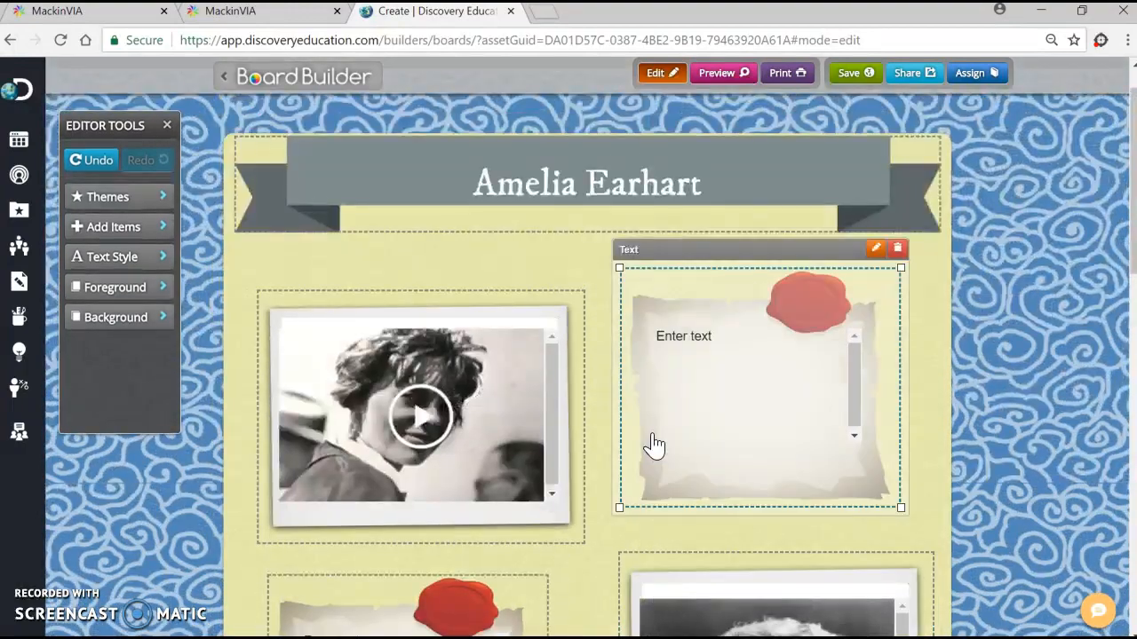
pyautogui.click(706, 368)
pyautogui.click(707, 360)
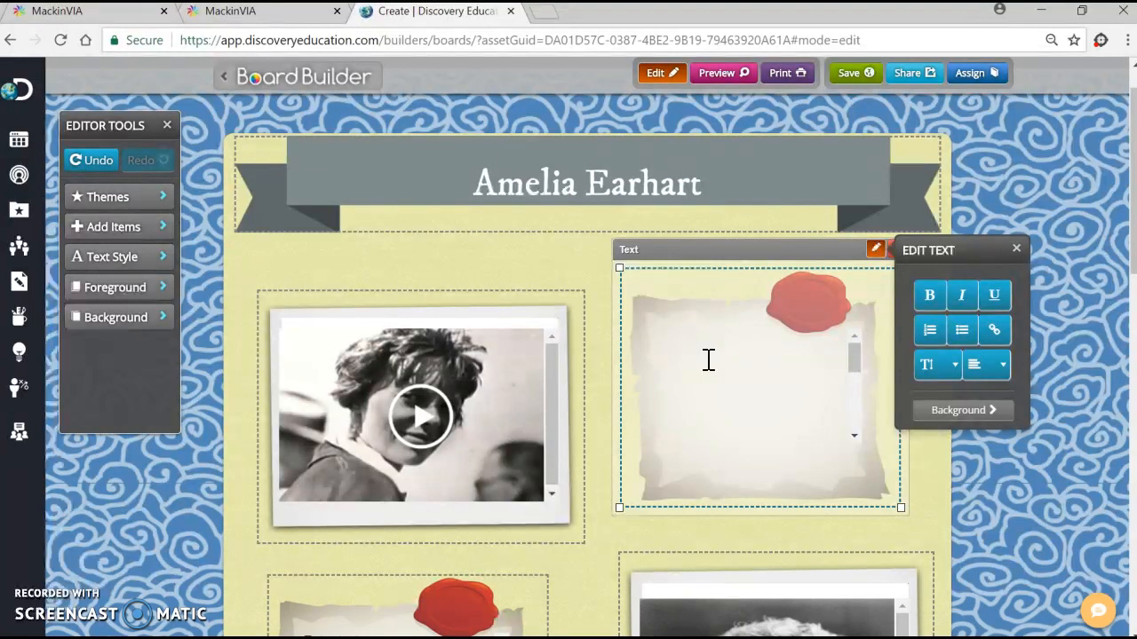
pyautogui.scroll(-2, 708, 359)
pyautogui.click(708, 360)
pyautogui.click(732, 370)
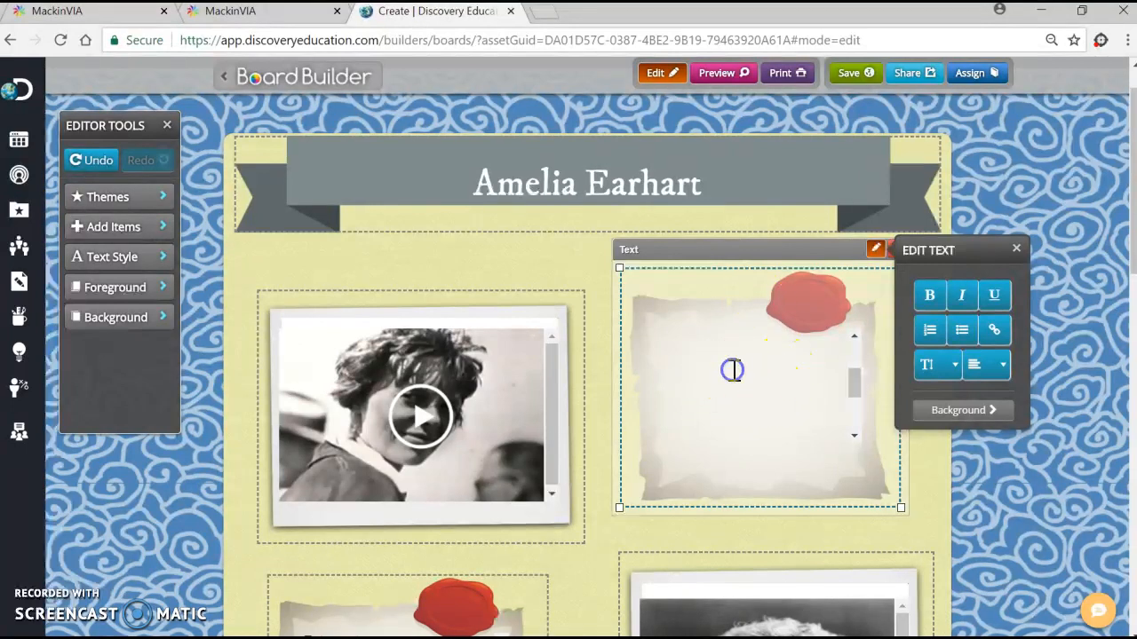
pyautogui.click(716, 347)
pyautogui.click(930, 302)
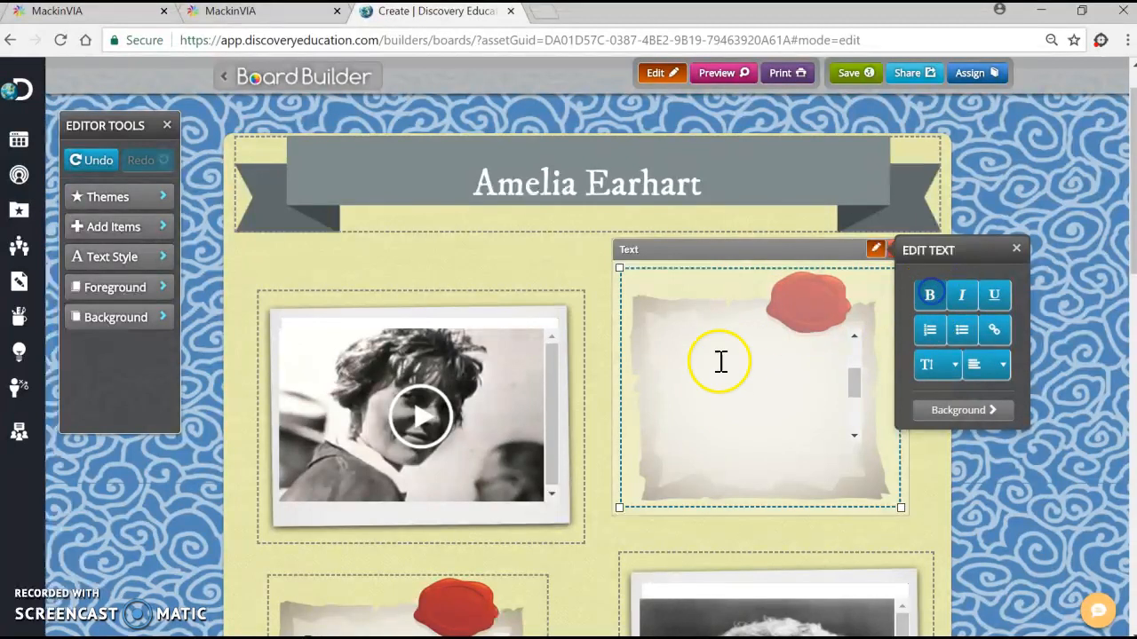
pyautogui.click(680, 371)
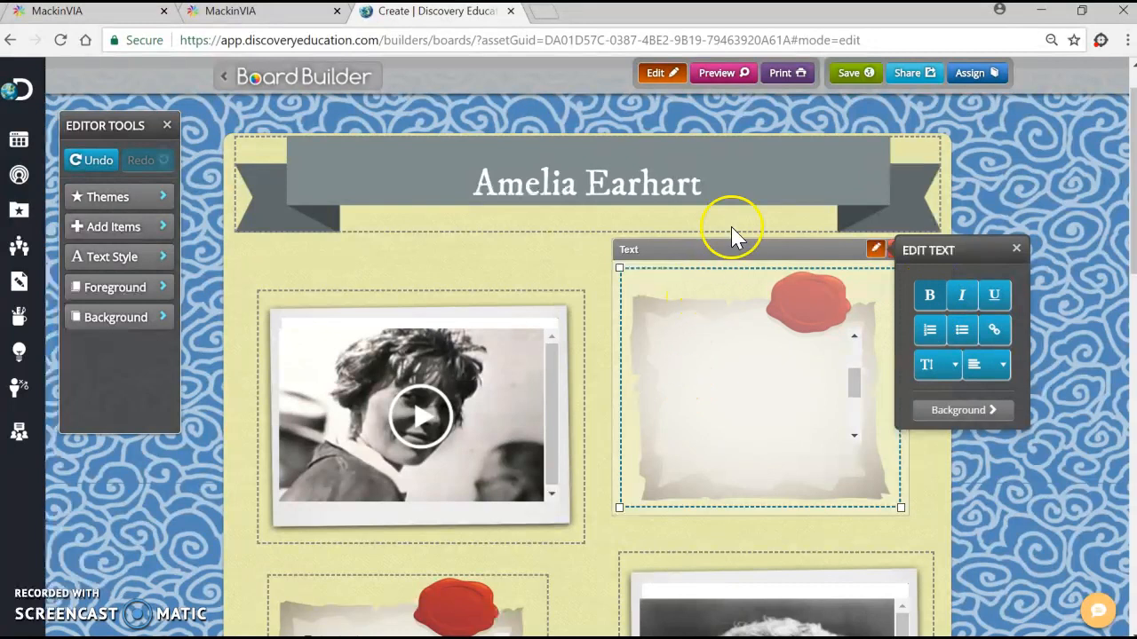
pyautogui.click(874, 253)
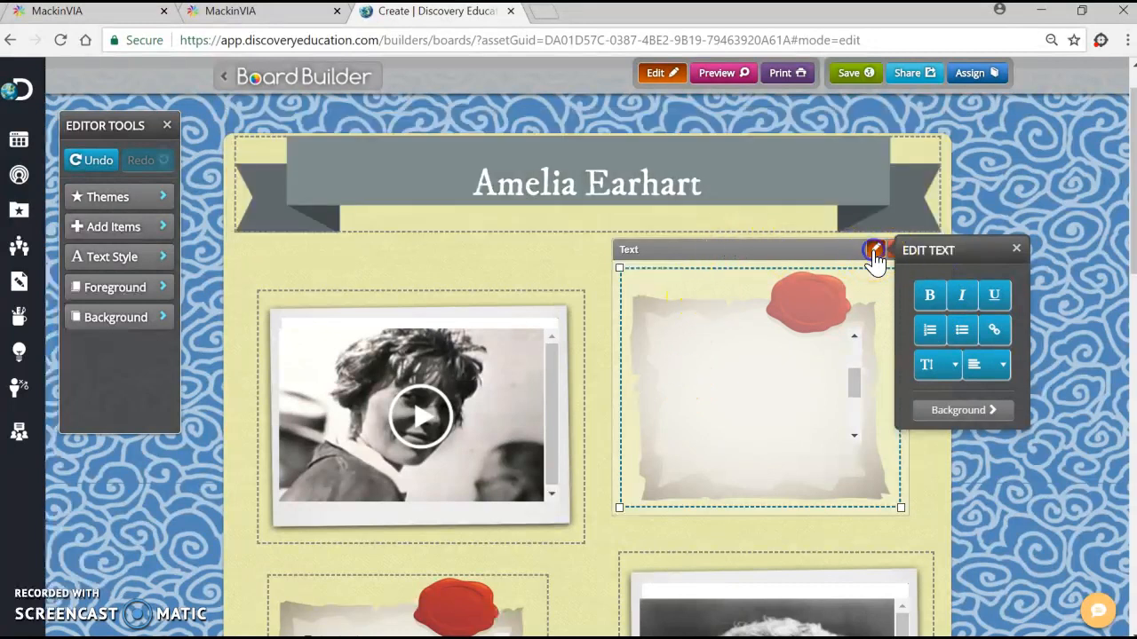
pyautogui.click(744, 344)
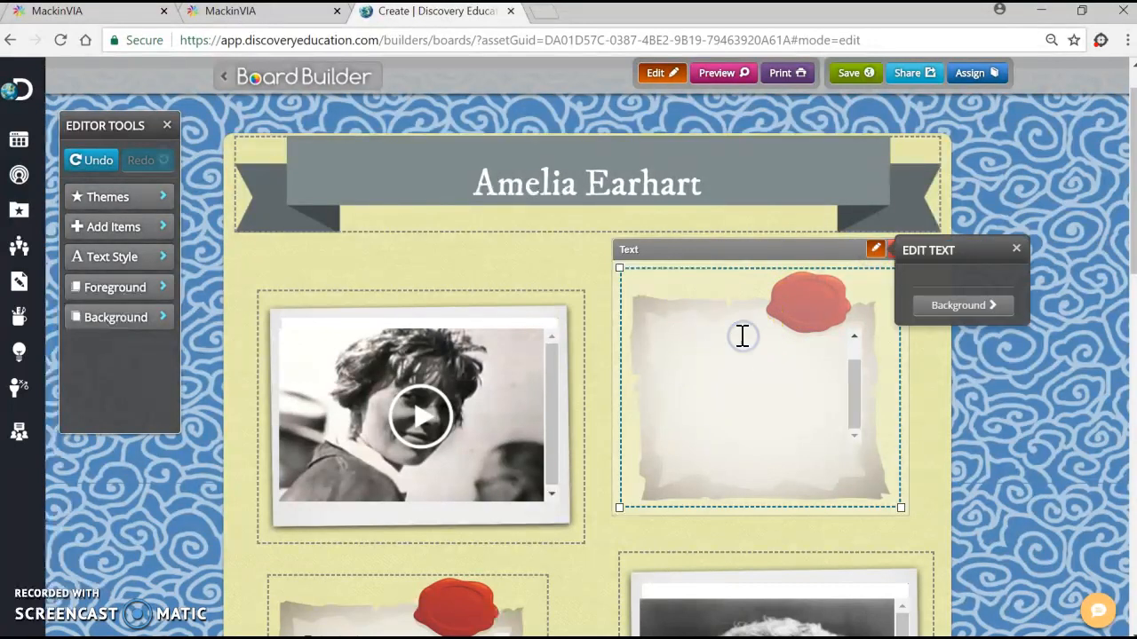
pyautogui.write('A')
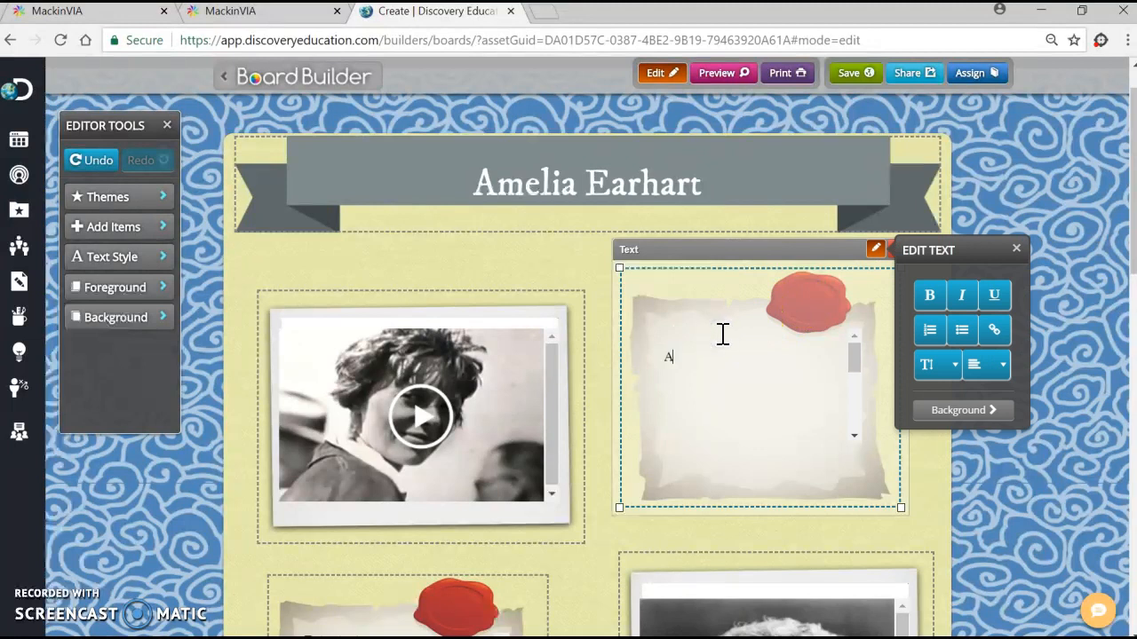
pyautogui.write('mel')
pyautogui.write('pilot in th')
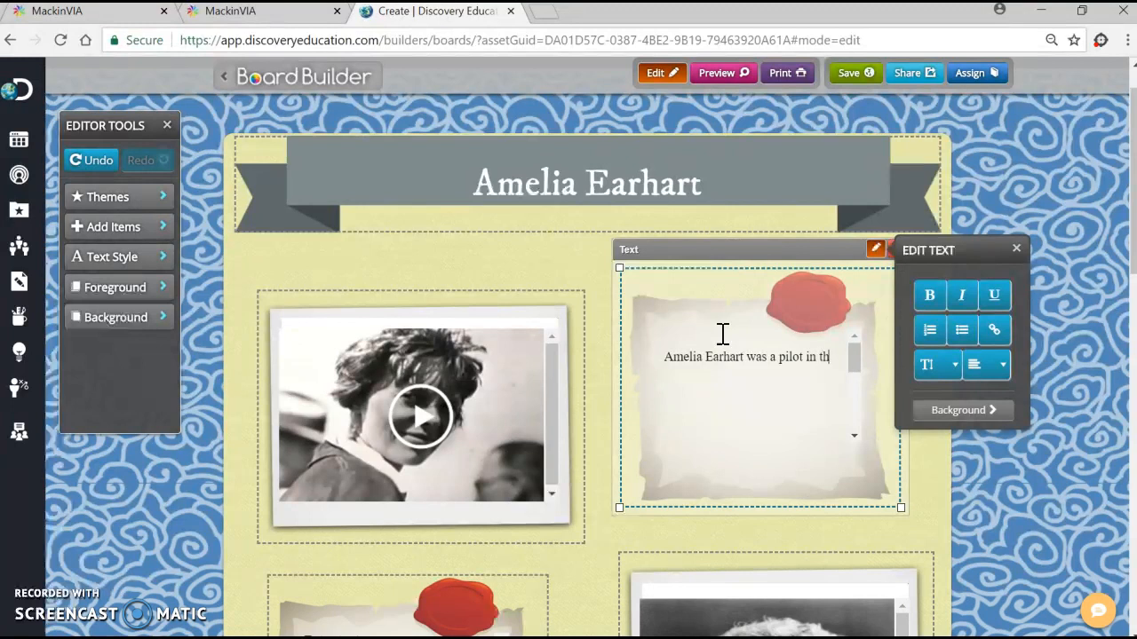
pyautogui.write('arly twent')
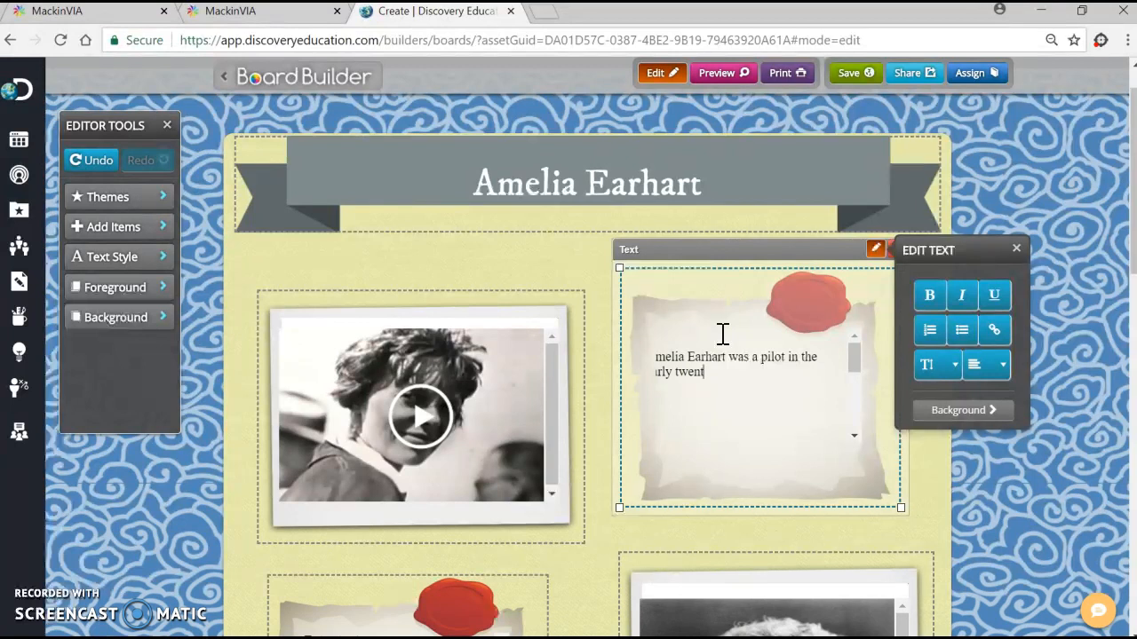
pyautogui.write('century.')
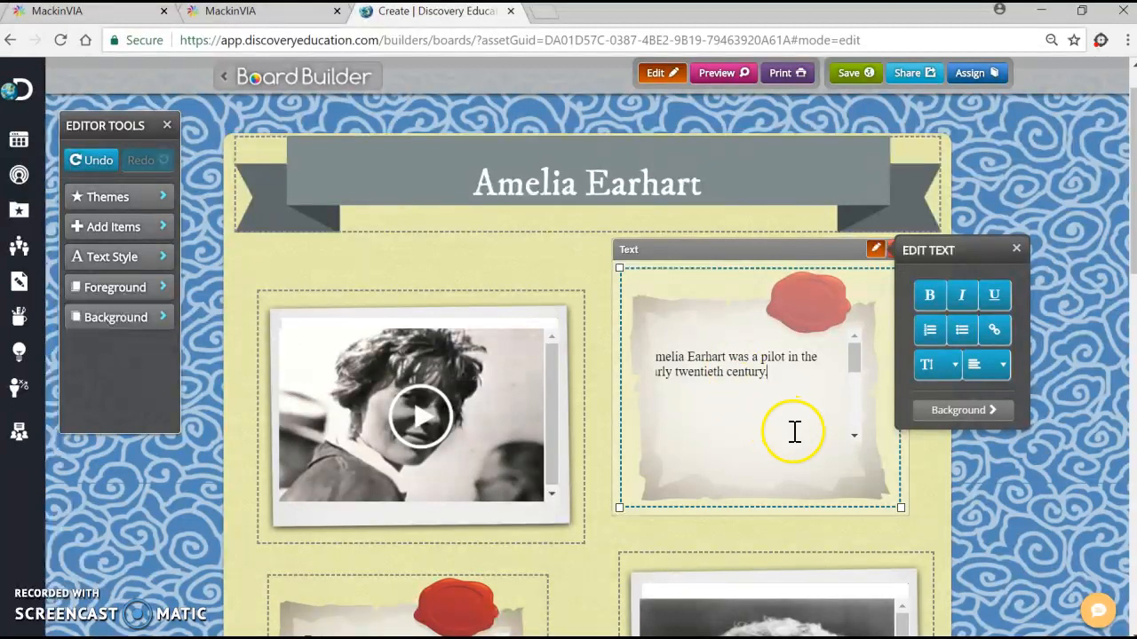
# Step: Center-align the sentence in the text box beside the video
pyautogui.click(906, 527)
pyautogui.click(748, 436)
pyautogui.click(735, 413)
pyautogui.tripleClick(725, 358)
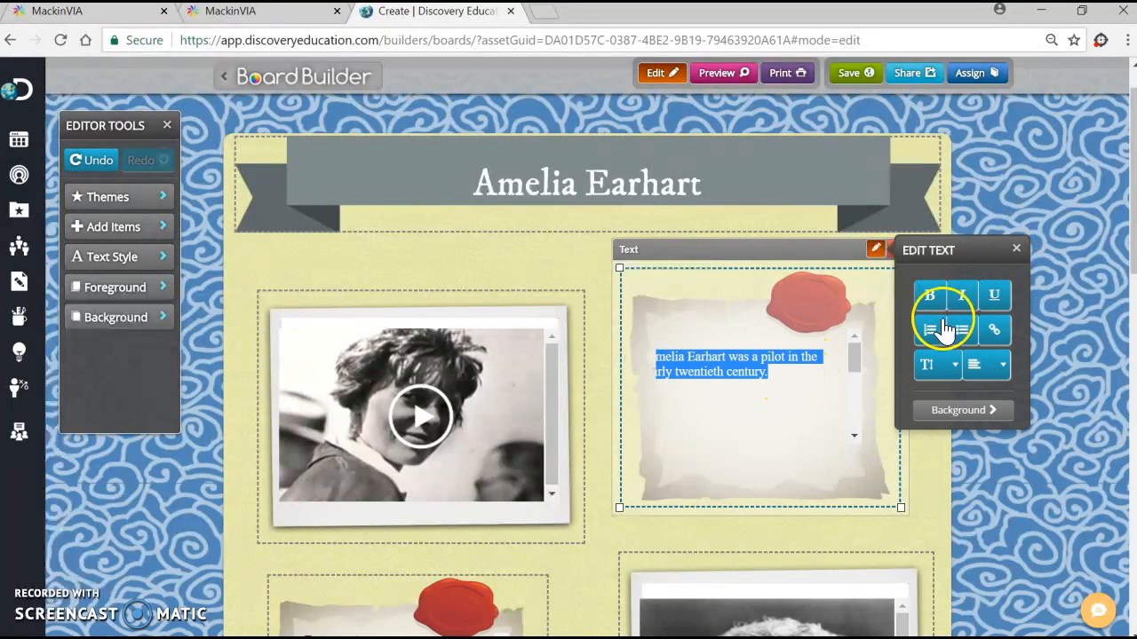
pyautogui.click(1000, 367)
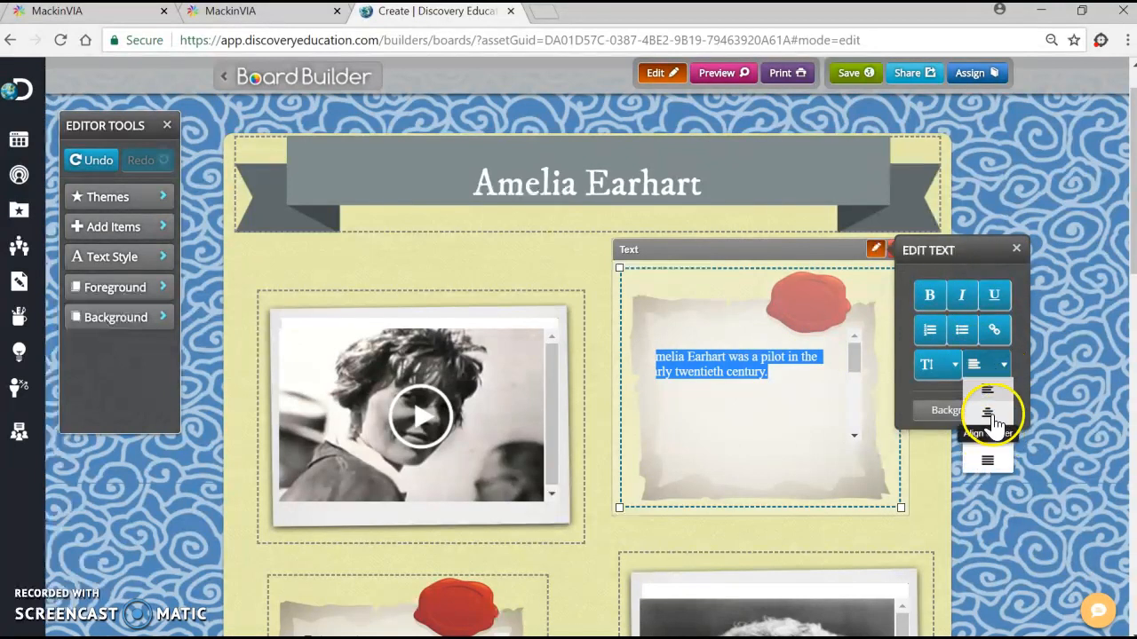
pyautogui.click(990, 412)
pyautogui.click(819, 396)
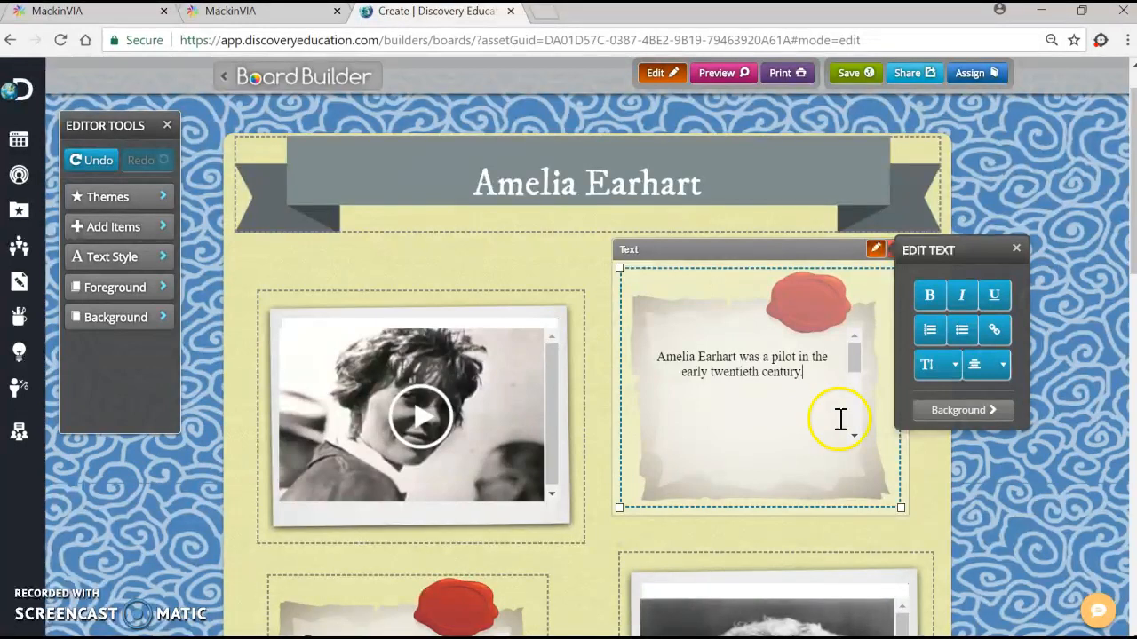
# Step: Save the board with the subjects Social Studies and Research/Study Skills and grade 5
pyautogui.scroll(-5, 935, 506)
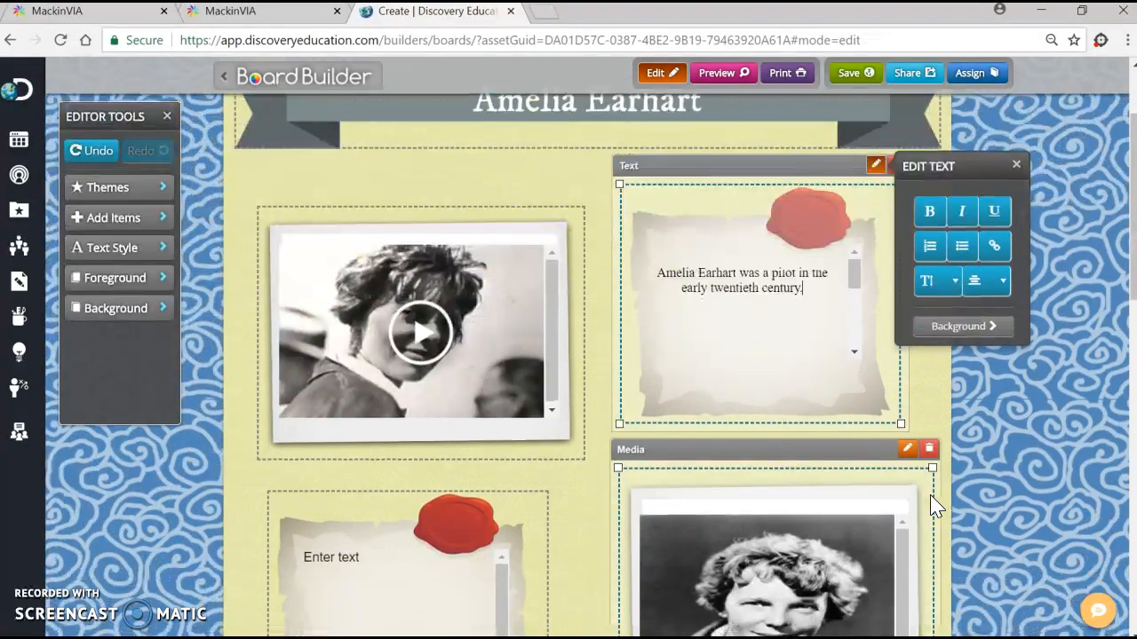
pyautogui.scroll(-2, 935, 506)
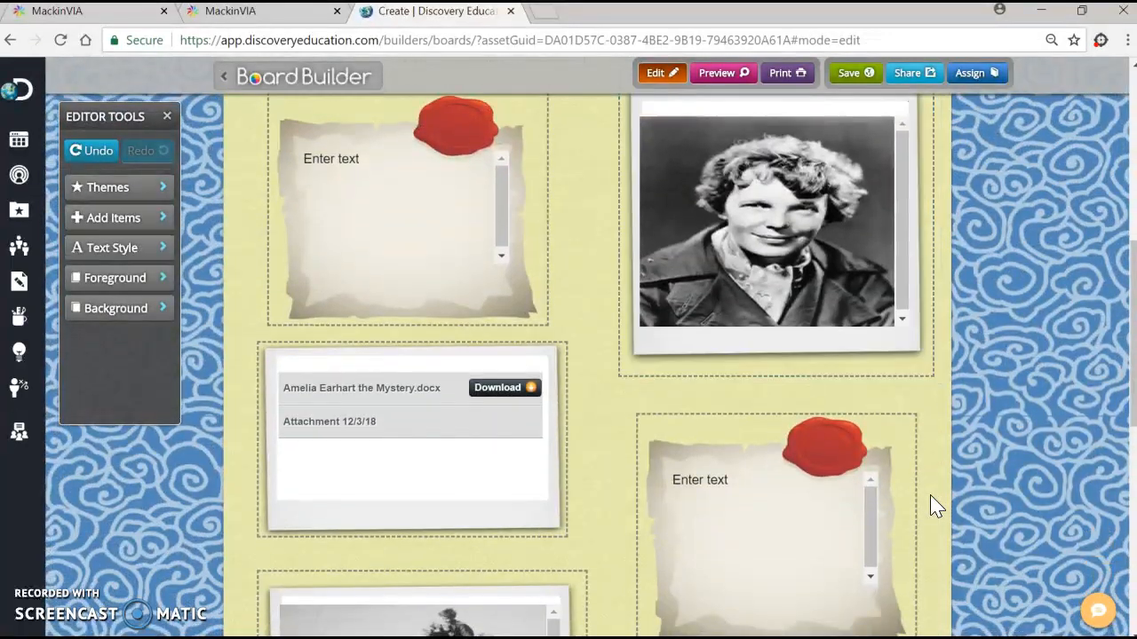
pyautogui.scroll(8, 935, 506)
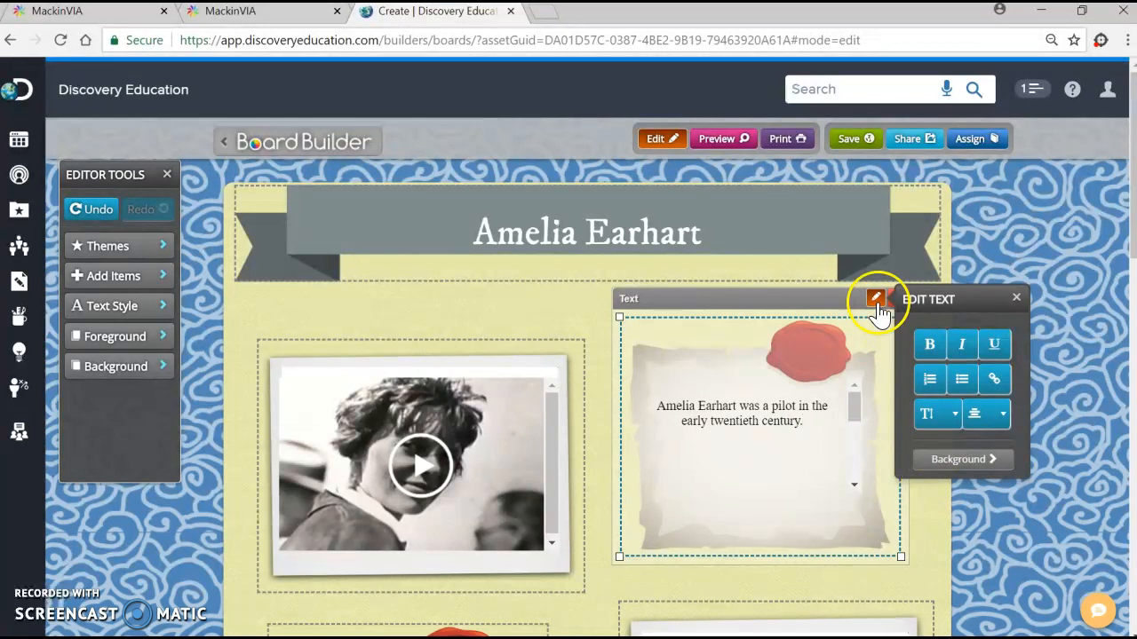
pyautogui.click(858, 142)
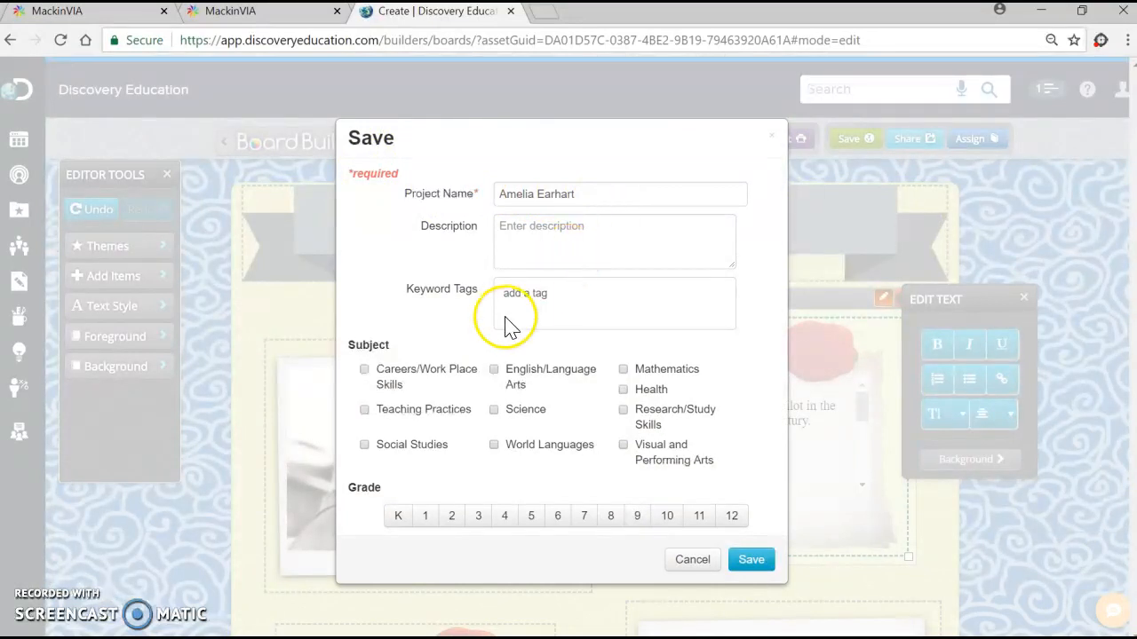
pyautogui.click(364, 445)
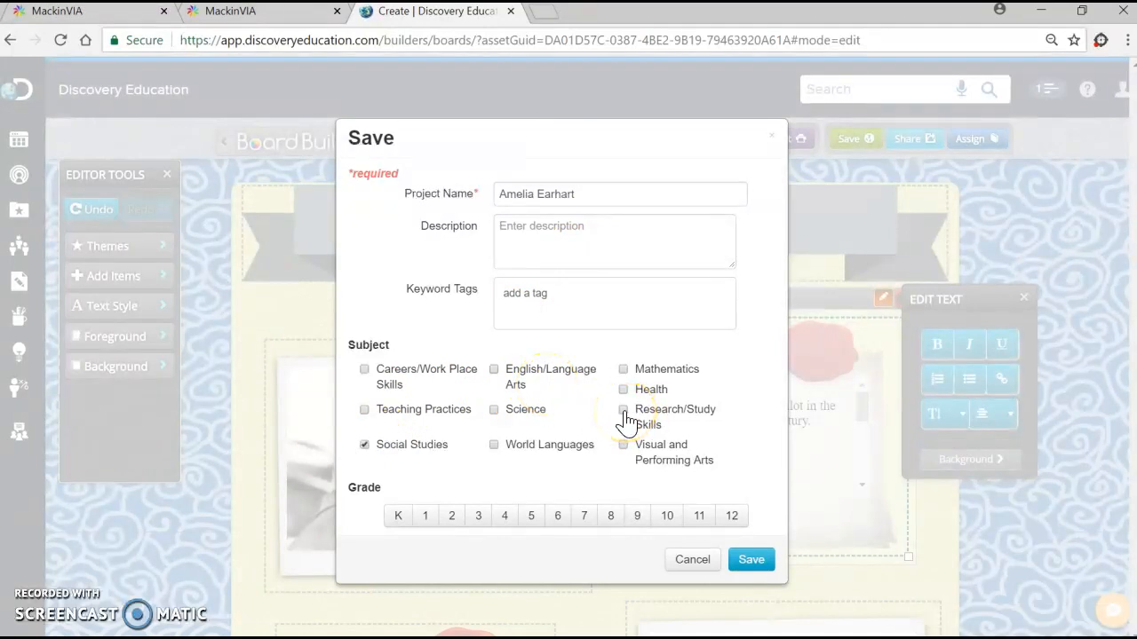
pyautogui.click(624, 412)
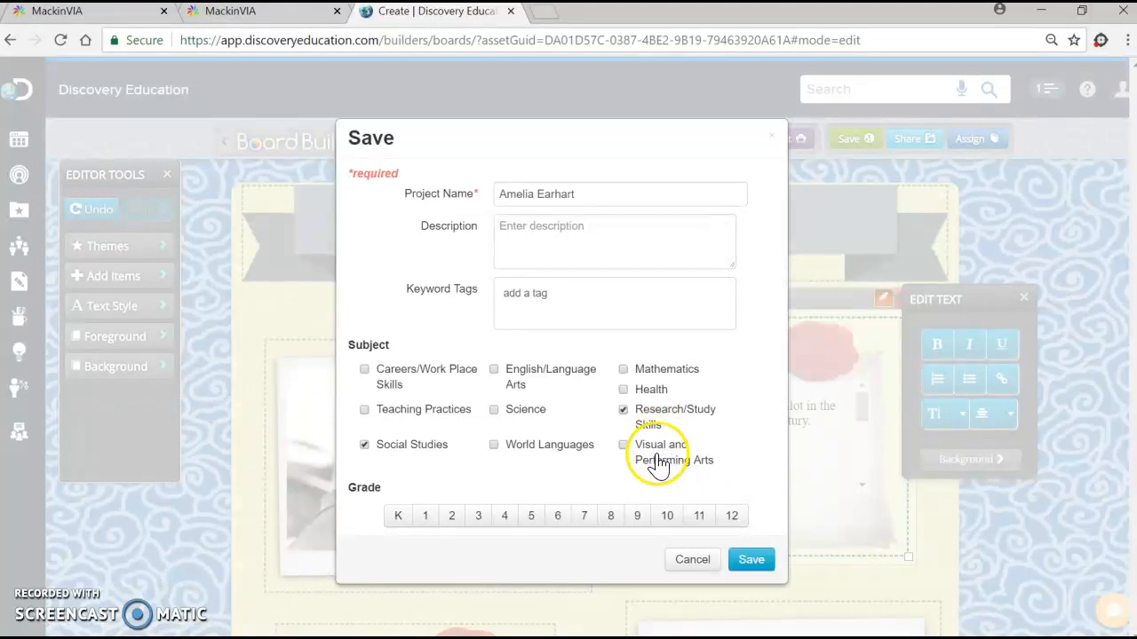
pyautogui.click(531, 515)
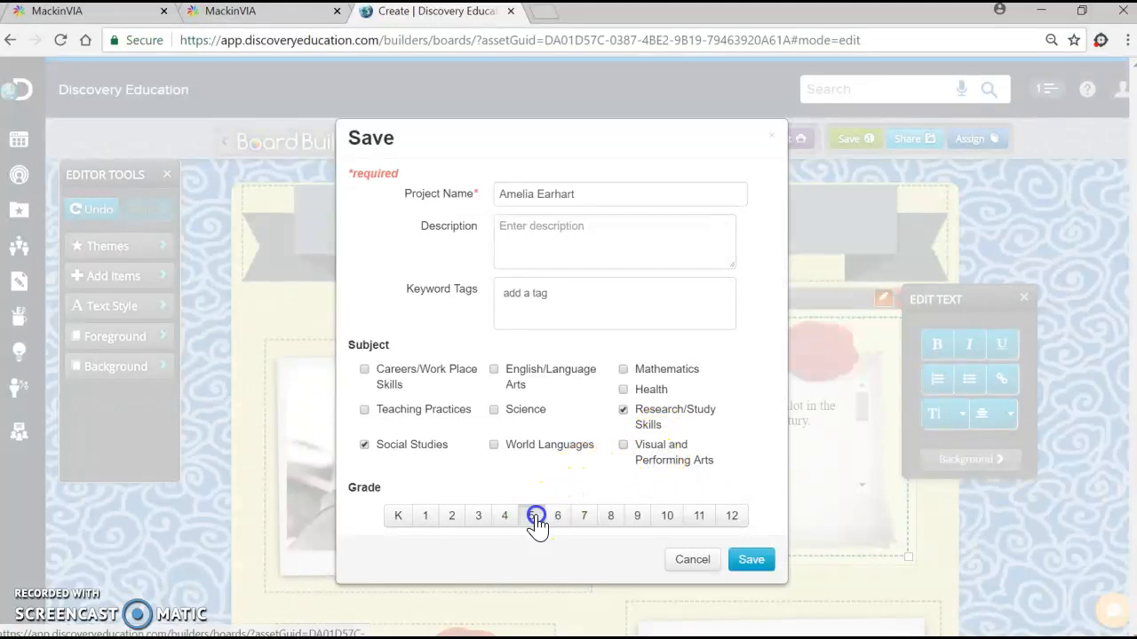
pyautogui.click(752, 558)
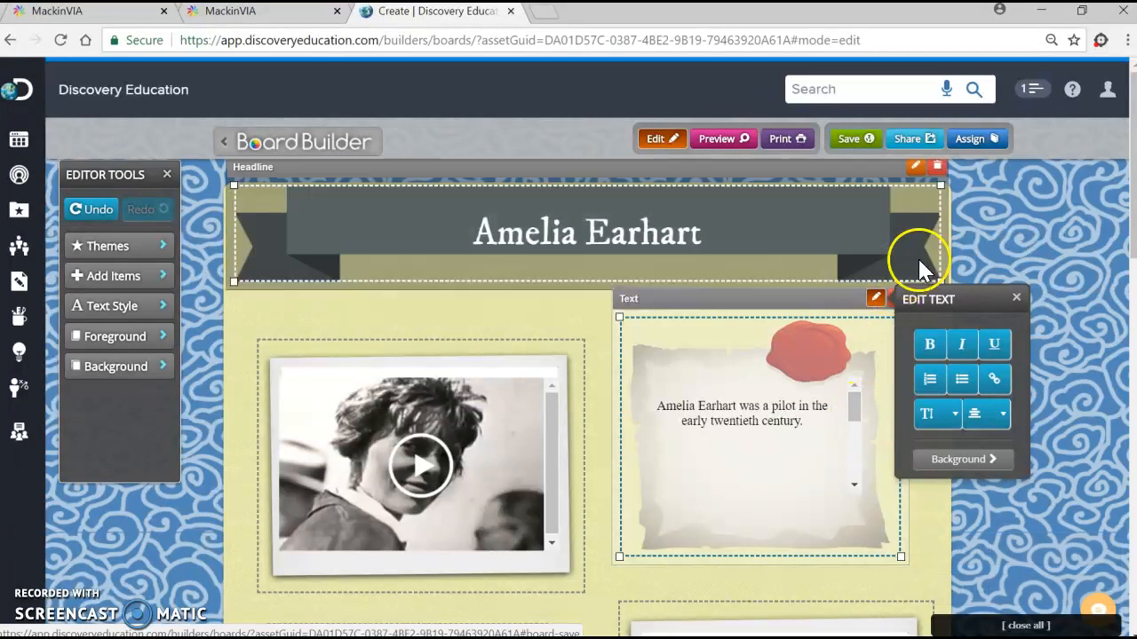
# Step: Share the board at School level, allowing others to save and view a copy
pyautogui.click(923, 144)
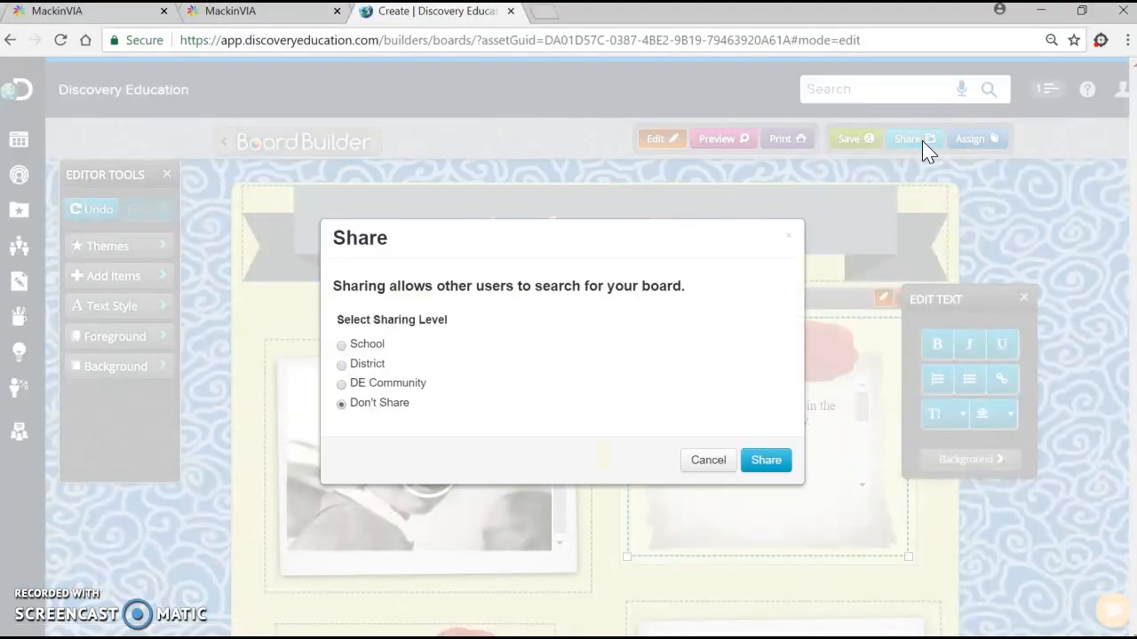
pyautogui.click(344, 347)
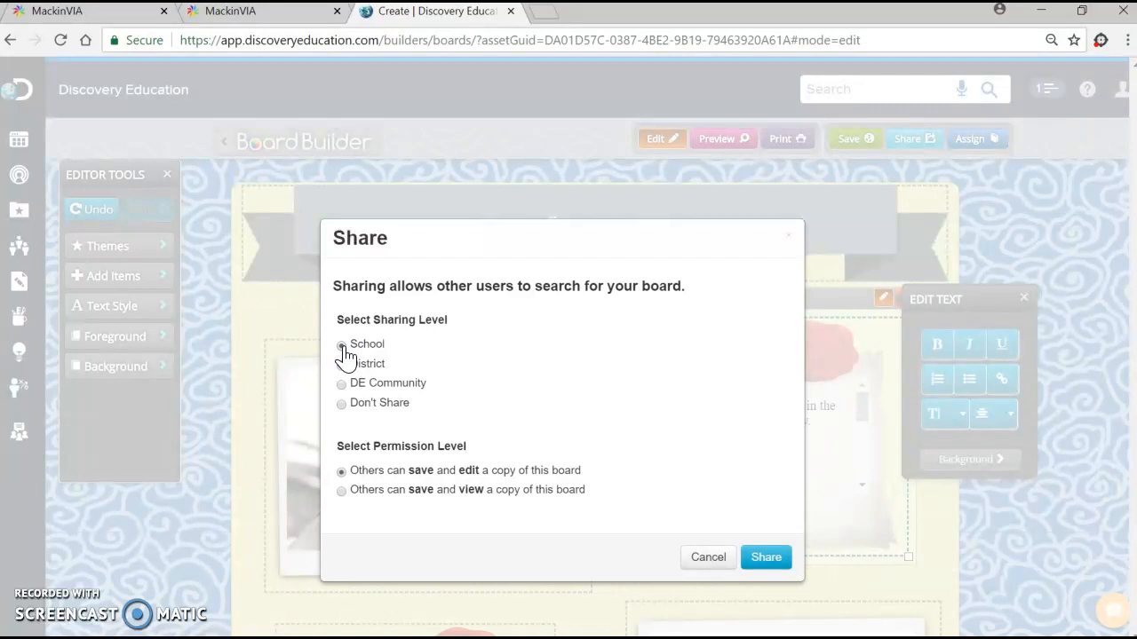
pyautogui.click(366, 351)
pyautogui.click(342, 493)
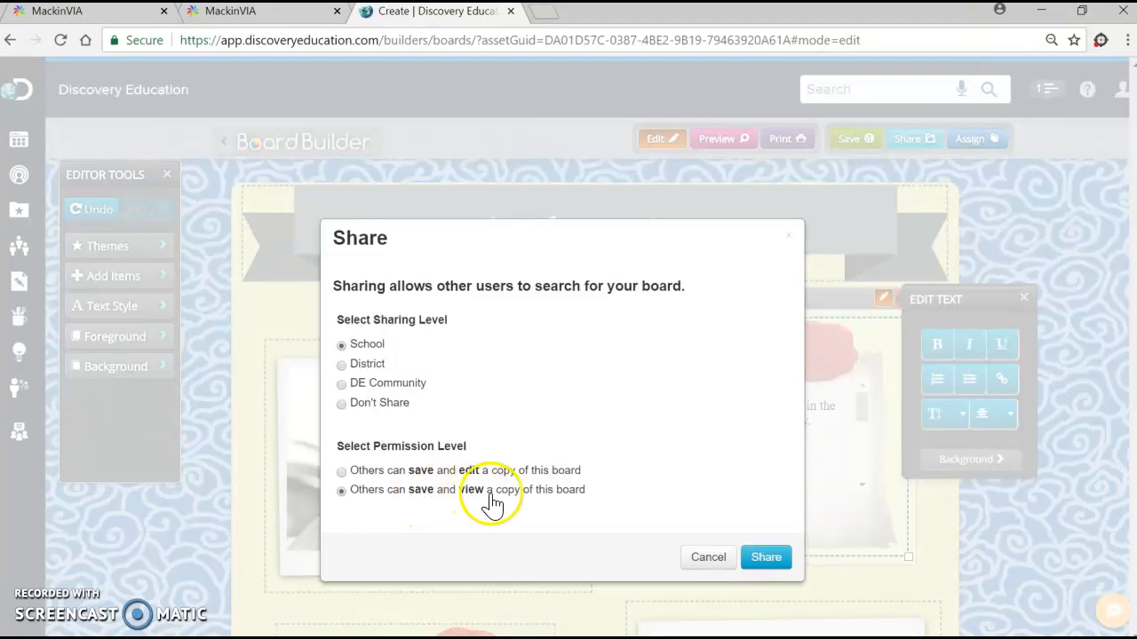
pyautogui.click(759, 568)
pyautogui.click(761, 590)
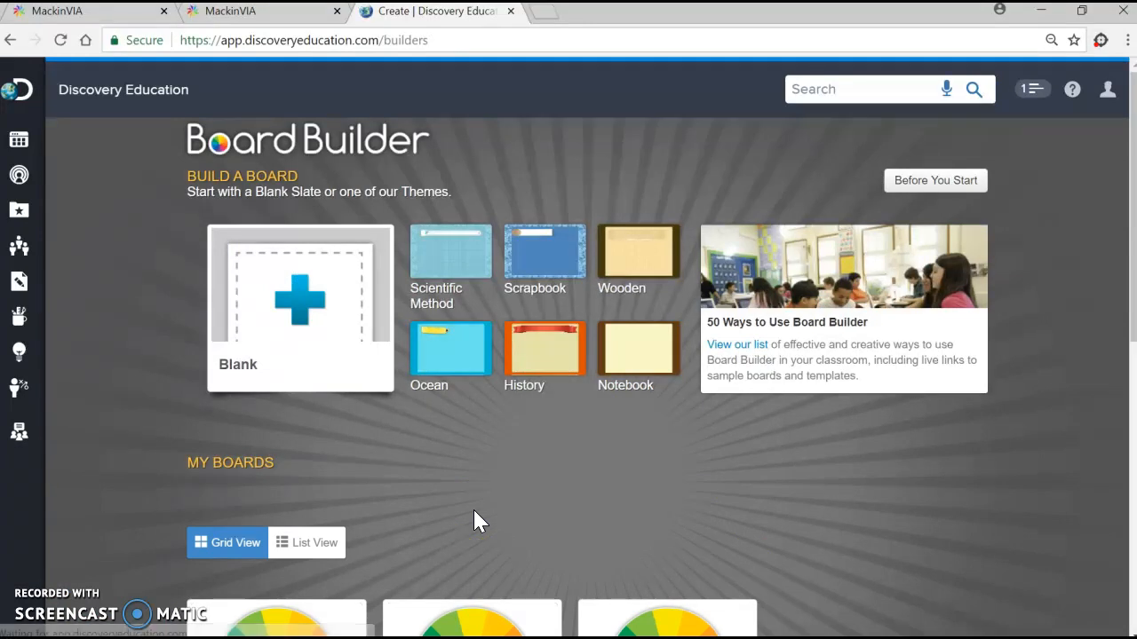
# Step: Open the saved Amelia Earhart board from My Boards and look over its preview
pyautogui.scroll(-3, 473, 520)
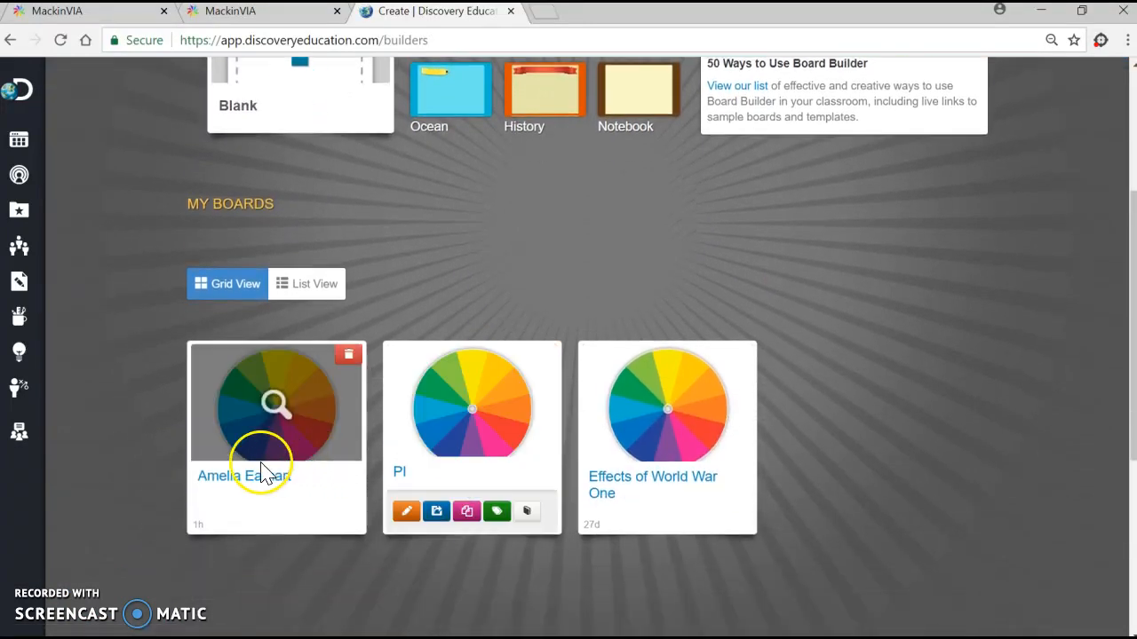
pyautogui.click(280, 431)
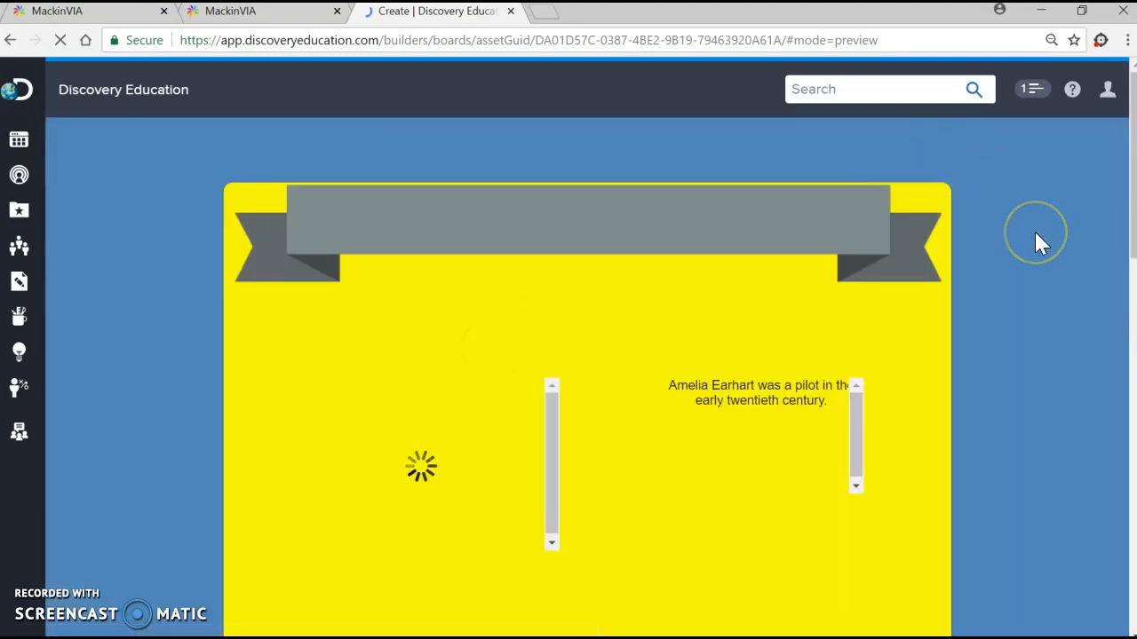
pyautogui.scroll(-10, 1039, 241)
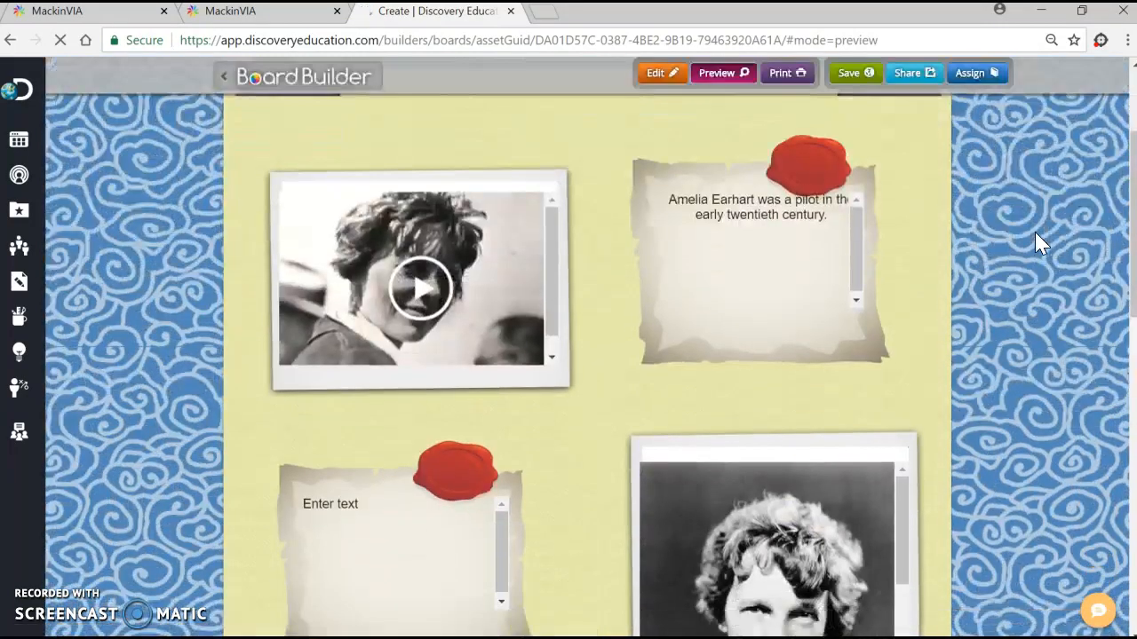
pyautogui.scroll(10, 1034, 232)
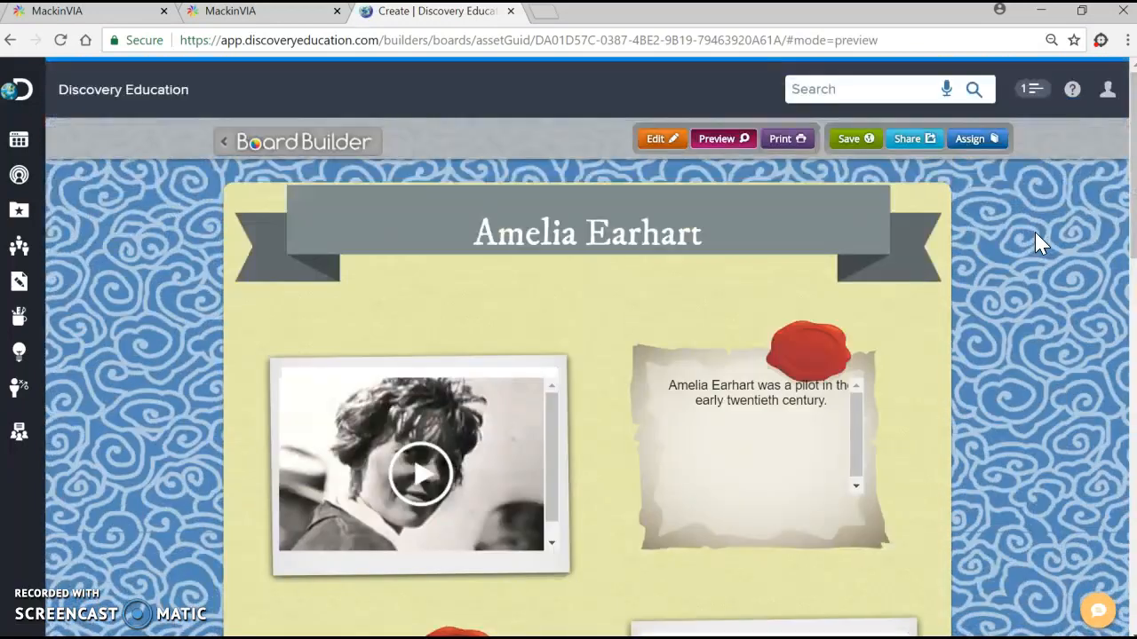
# Step: Play the board's video in the preview for a few seconds and pause it
pyautogui.click(419, 473)
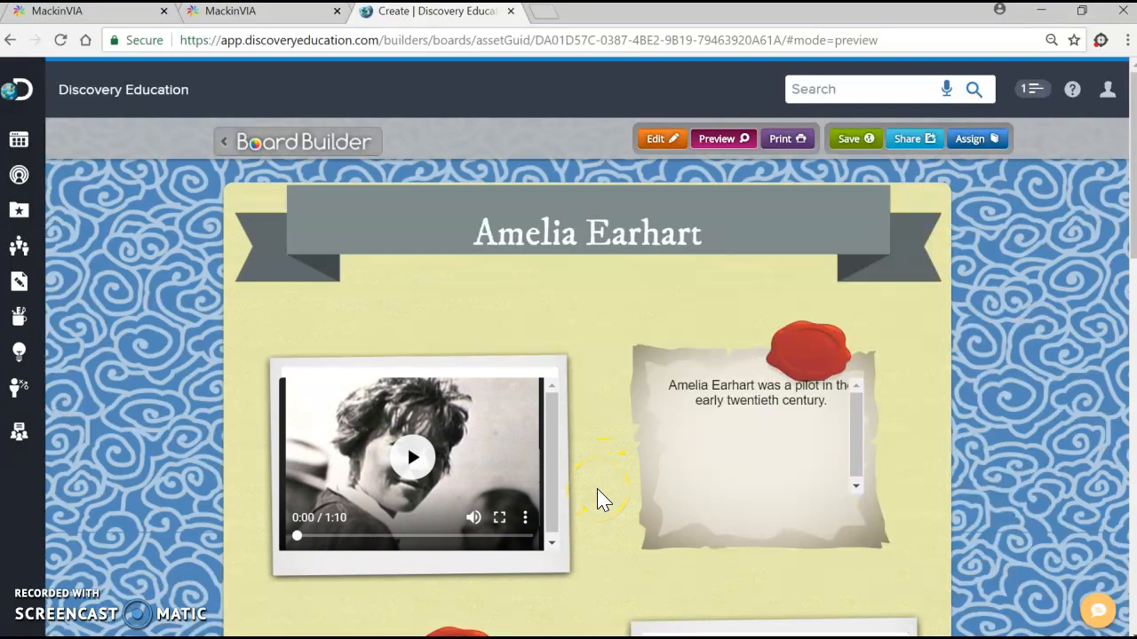
pyautogui.click(416, 458)
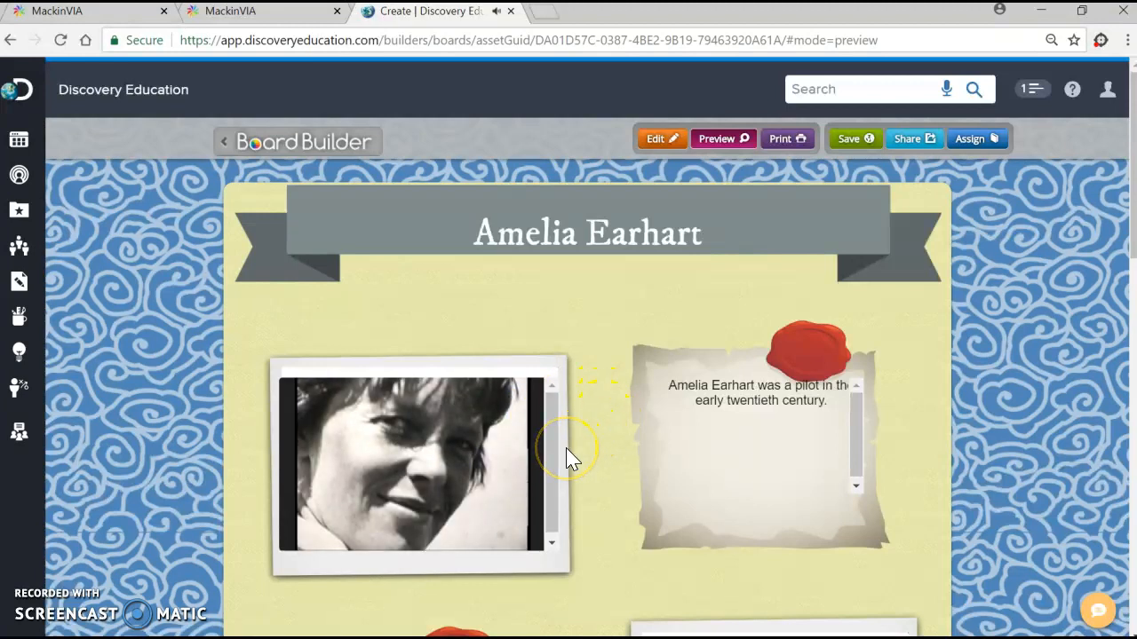
pyautogui.moveTo(527, 462)
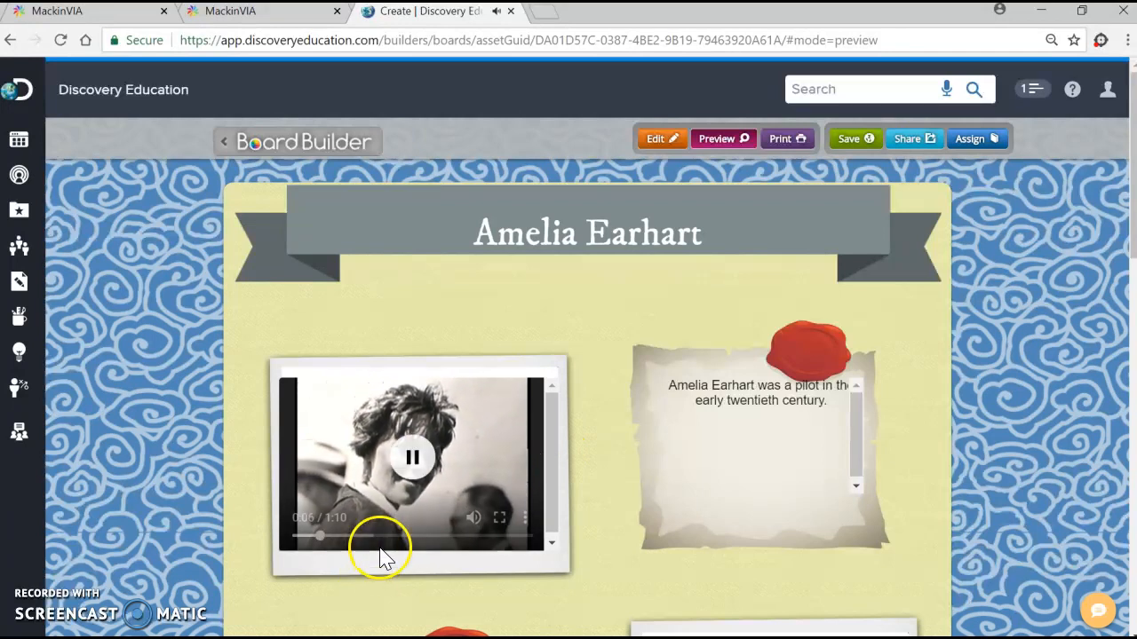
pyautogui.click(413, 459)
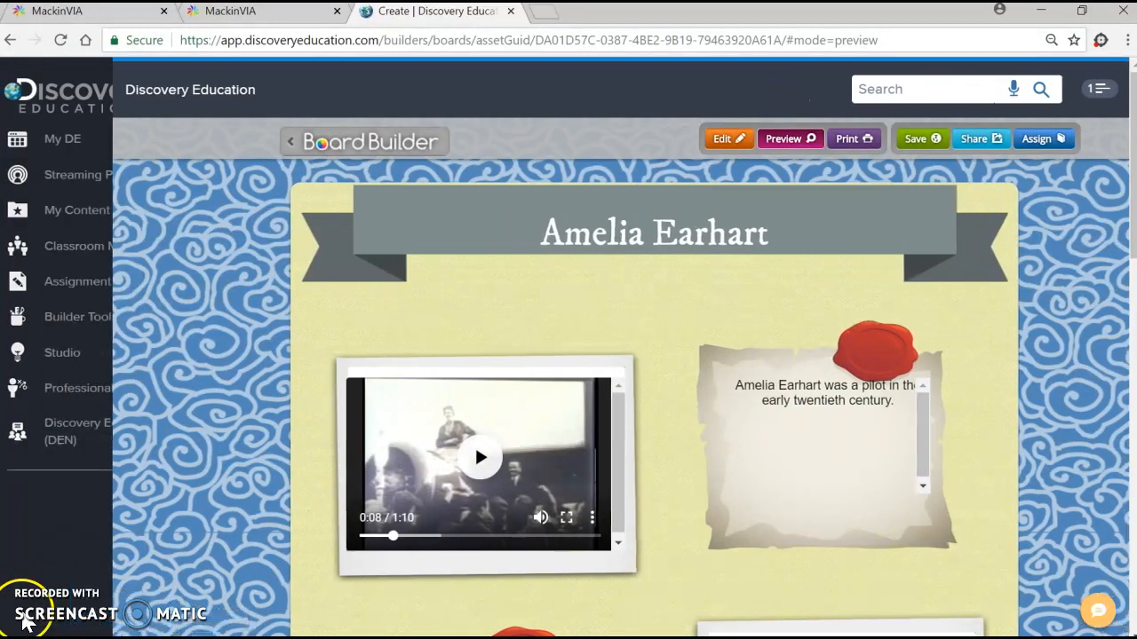
pyautogui.click(23, 615)
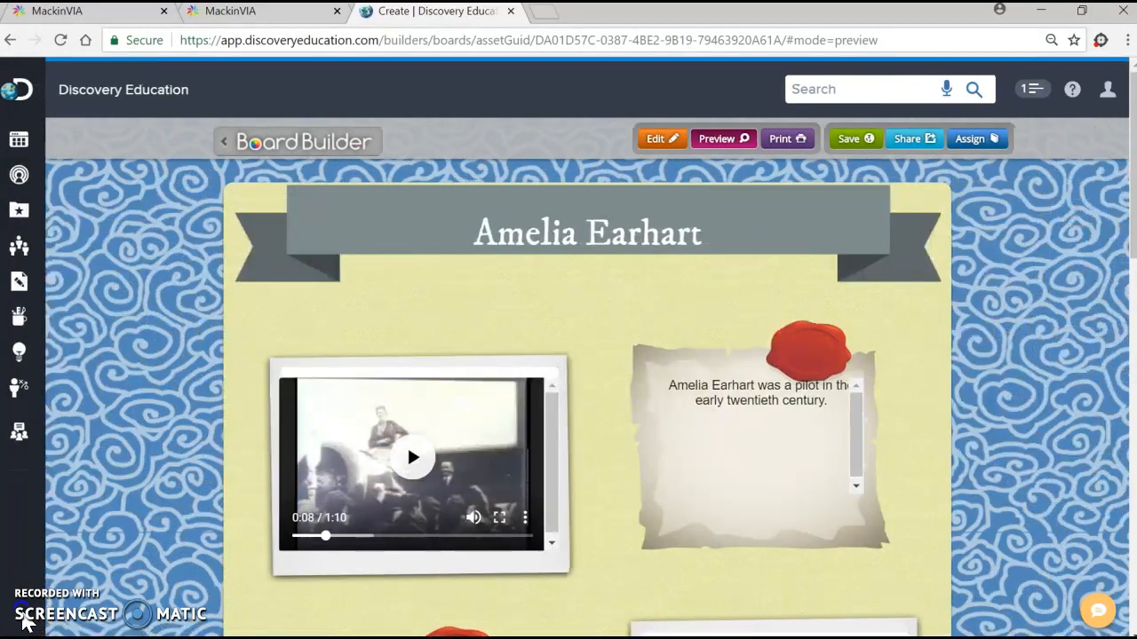